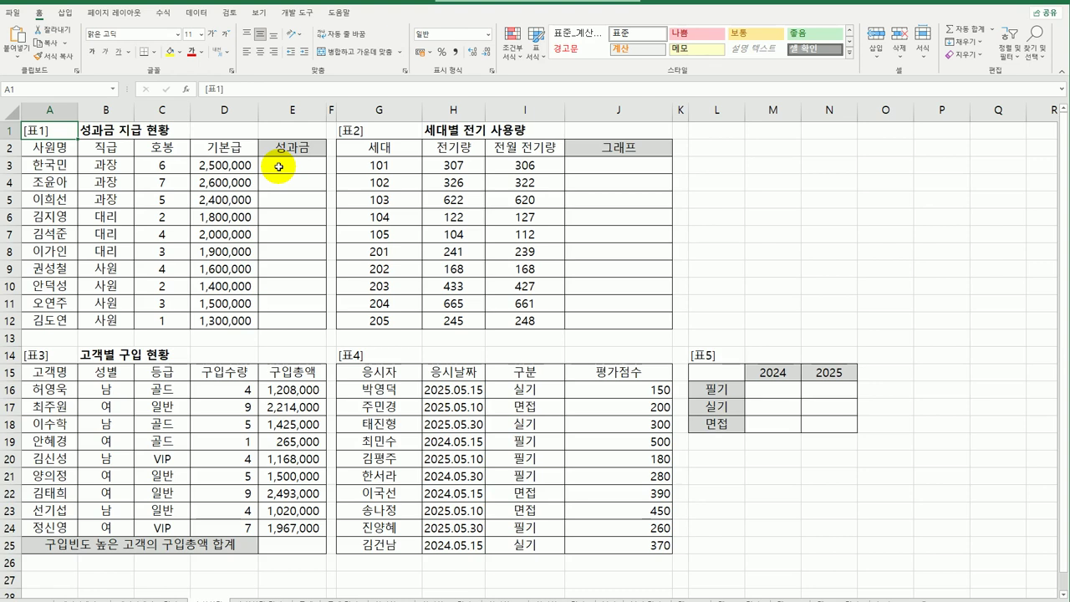
Calculate the first 성과금 in E3 with =SQRT(C3)*D3 and fill the formula down to E12
left_click(172, 161)
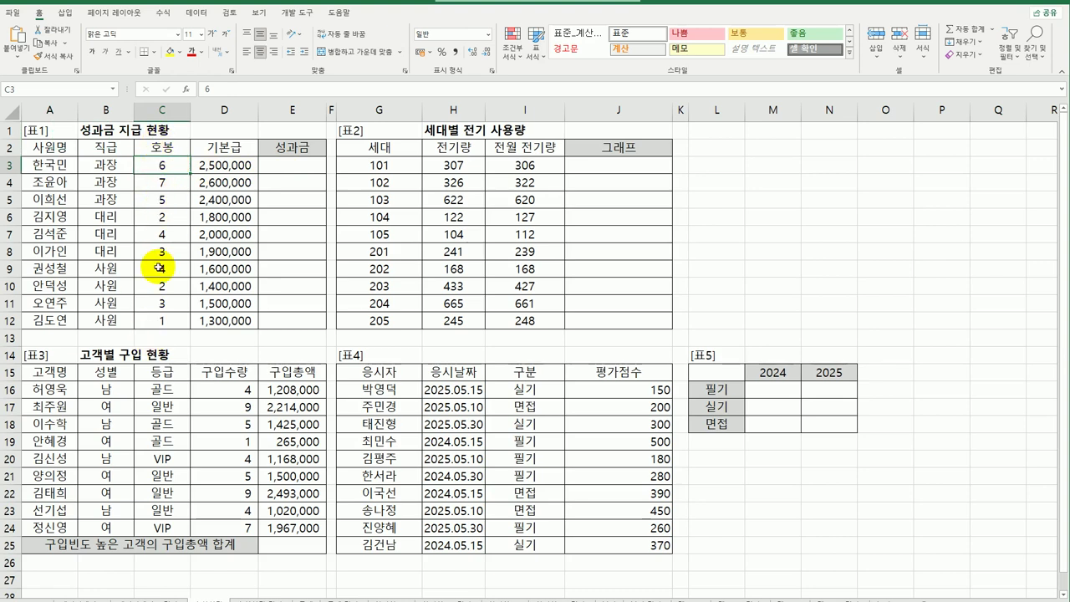
left_click(221, 167)
left_click(278, 166)
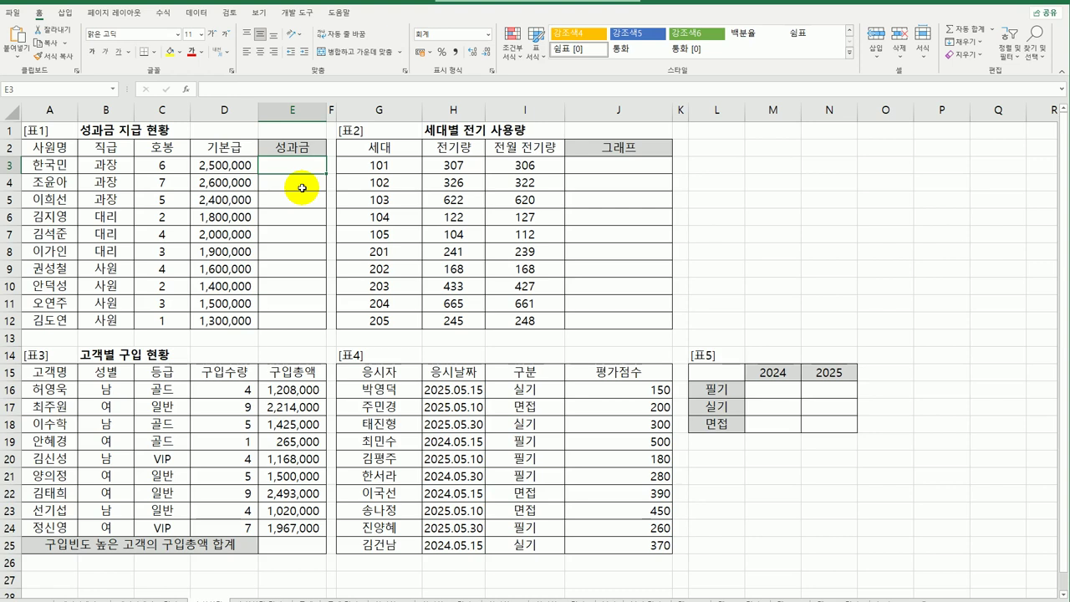
type("=")
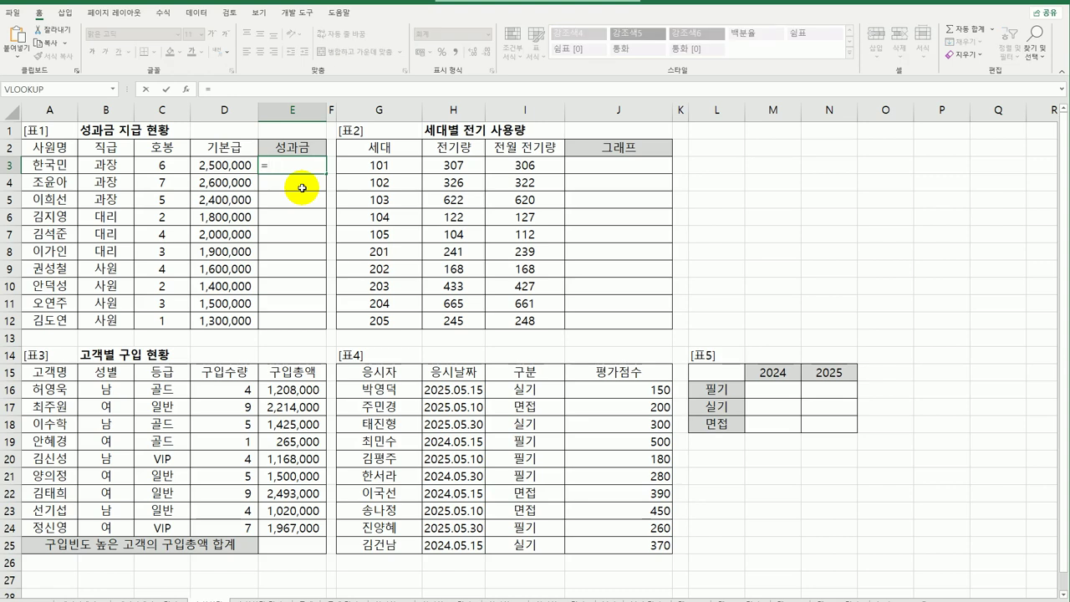
type("sq")
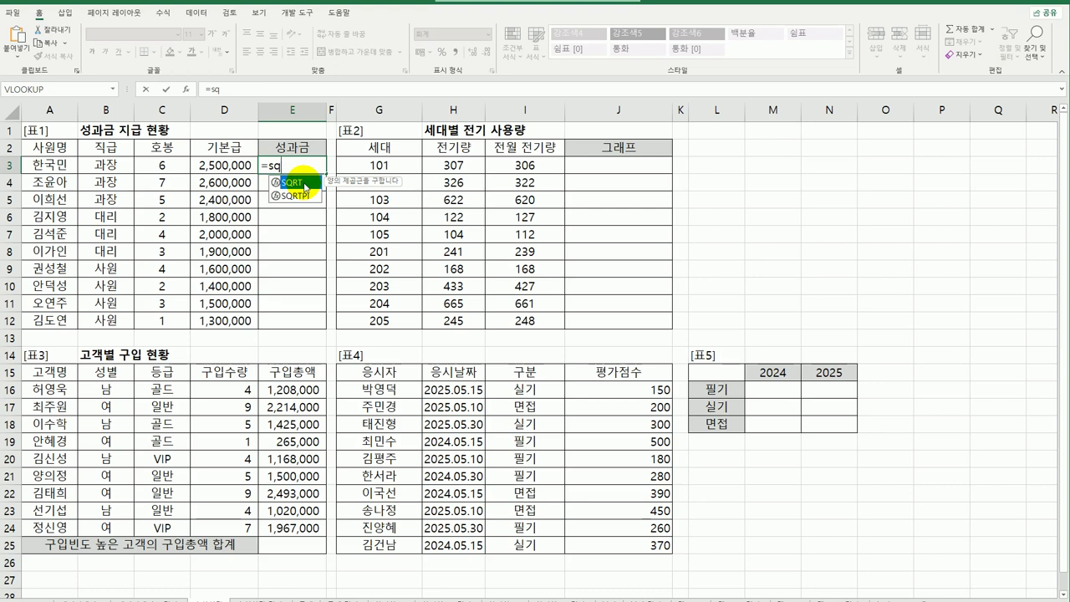
double_click(306, 185)
left_click(165, 164)
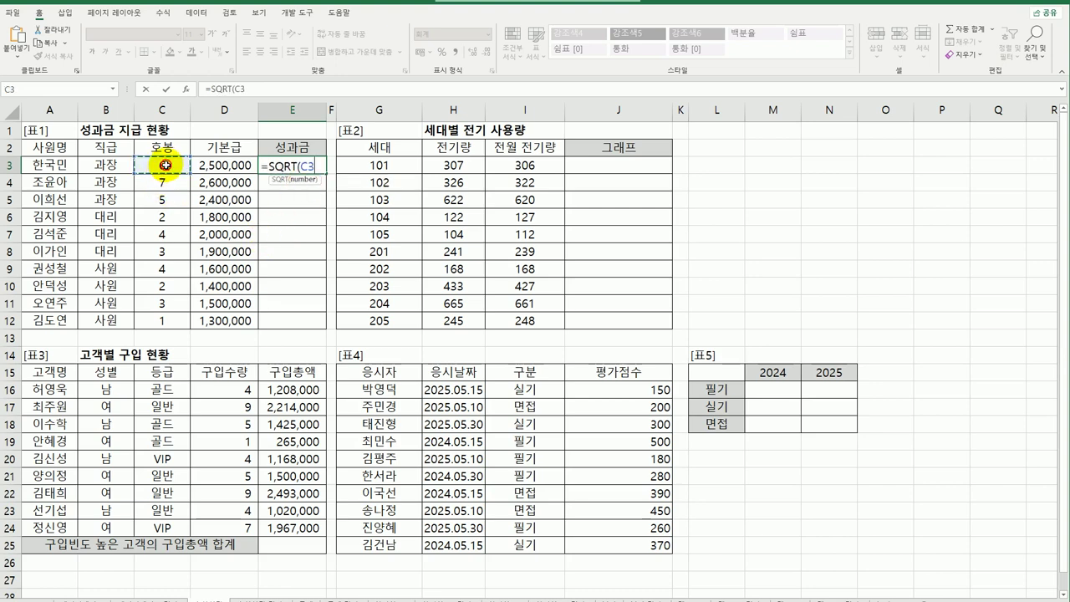
type(")*")
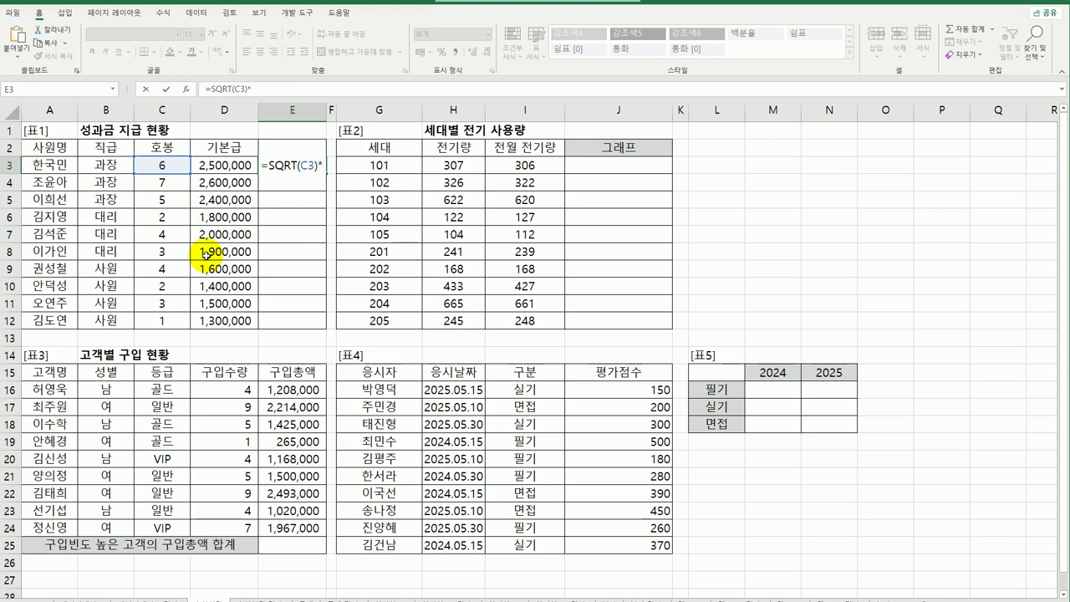
key("Left")
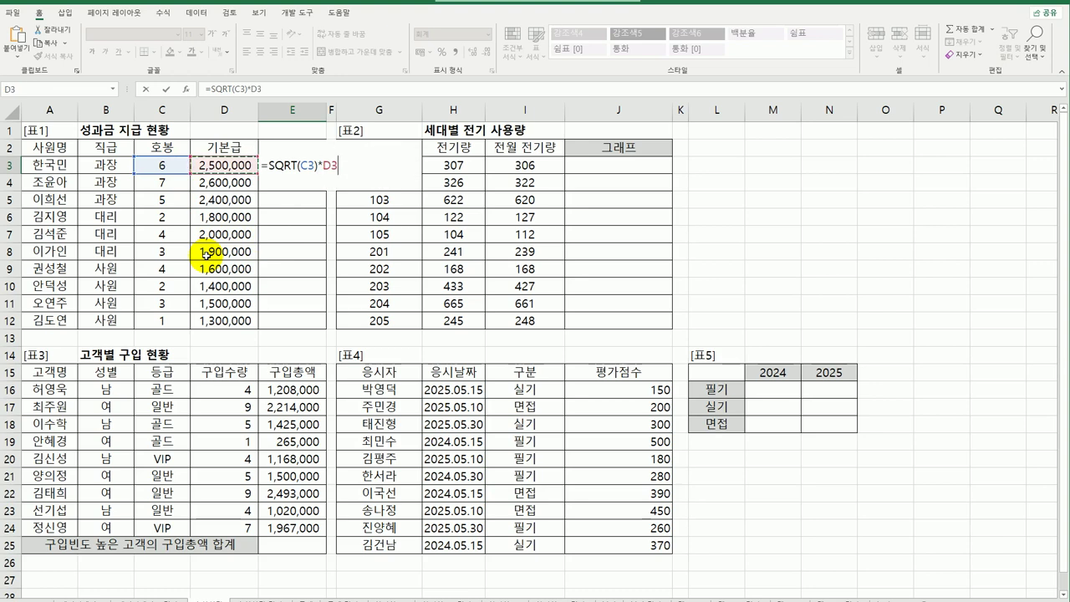
key("Return")
left_click(306, 168)
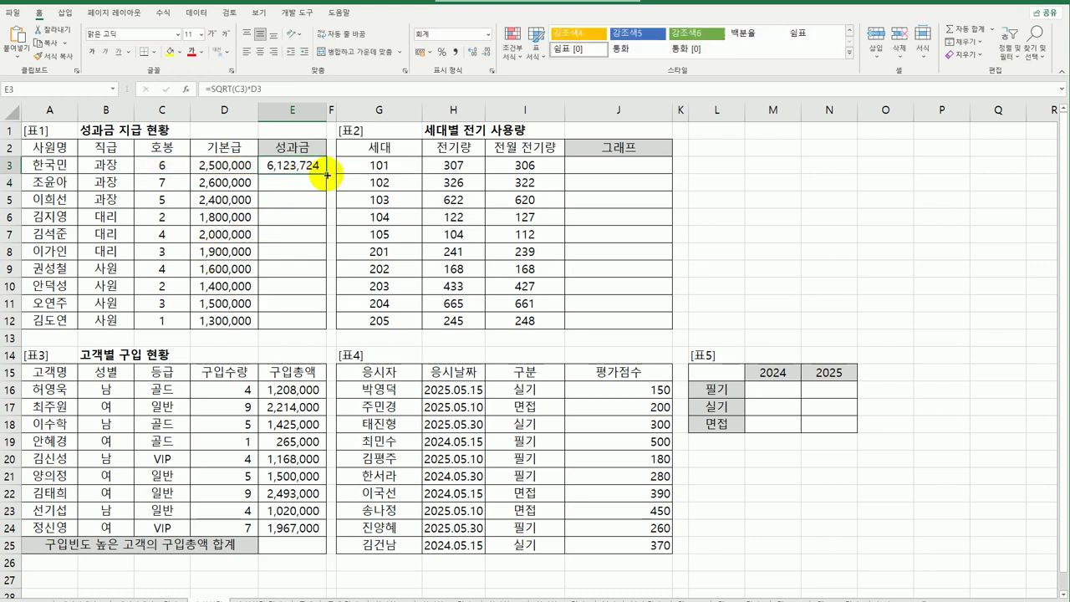
left_click_drag(327, 174, 318, 326)
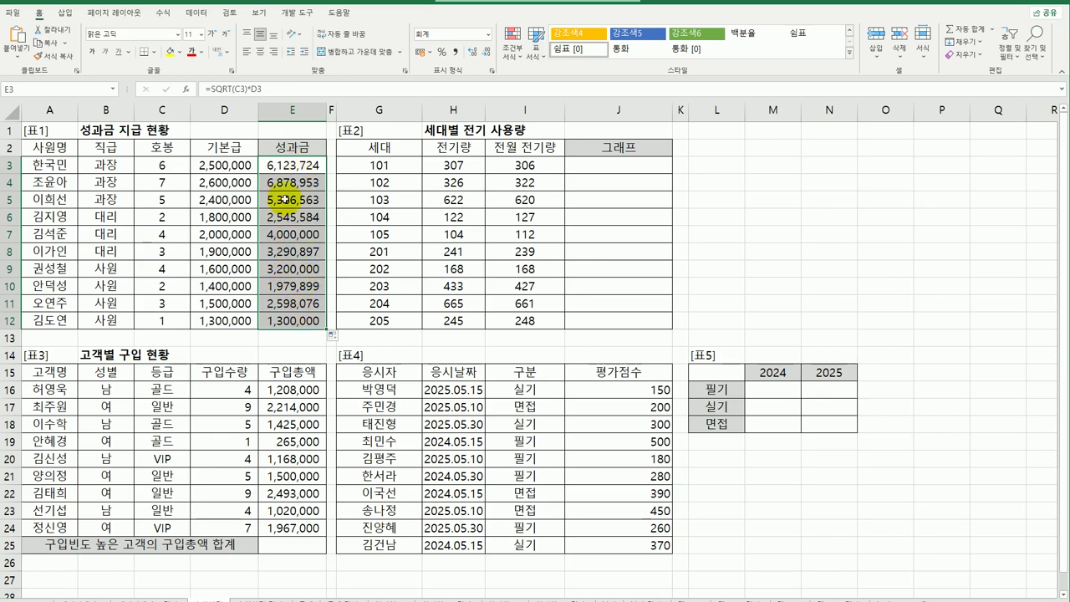
Check the number format settings of the 성과금 cells E3:E12 without changing them
right_click(294, 173)
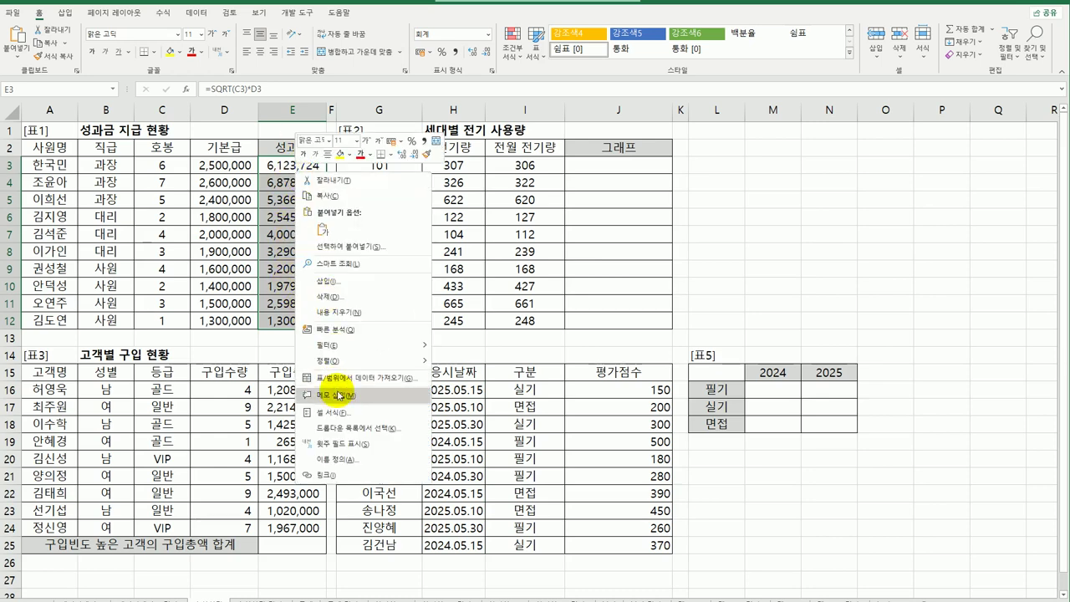
left_click(401, 406)
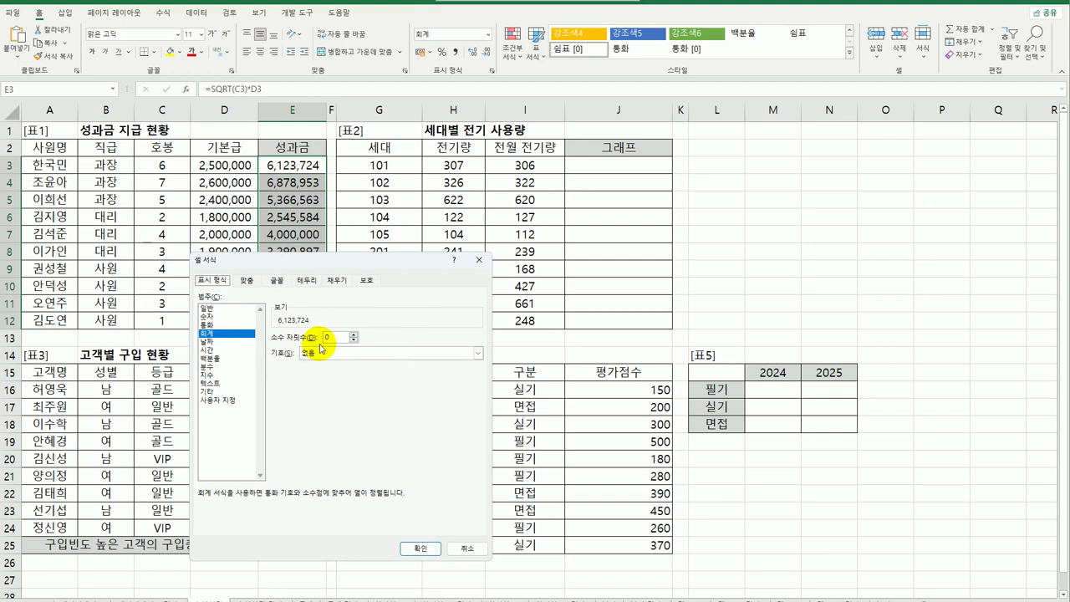
left_click(480, 261)
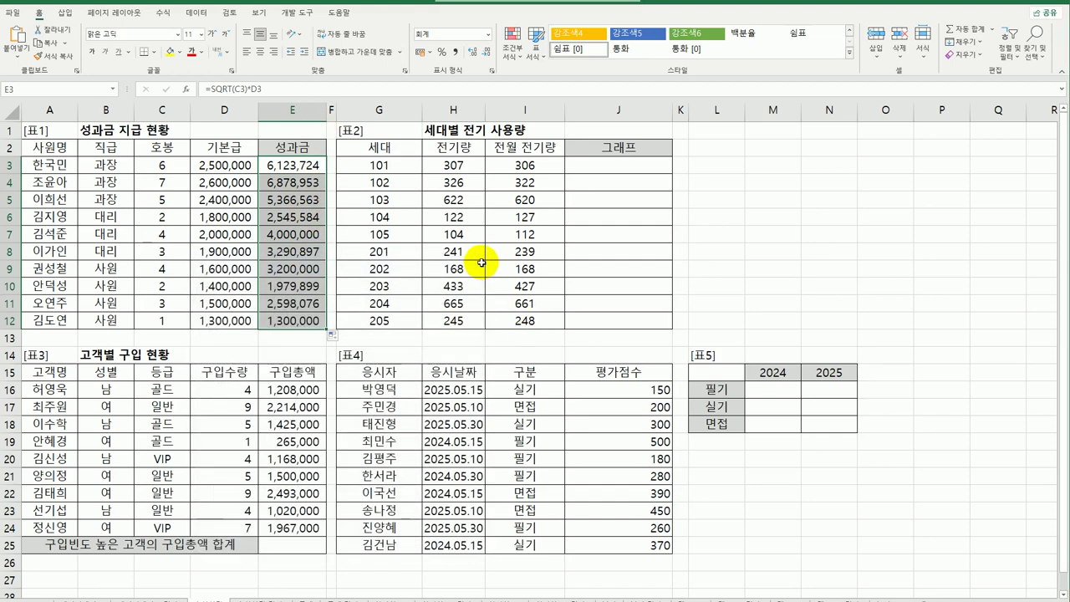
Wrap the E3 formula in TRUNC as =TRUNC(SQRT(C3)*D3) and fill it down to E12
double_click(299, 165)
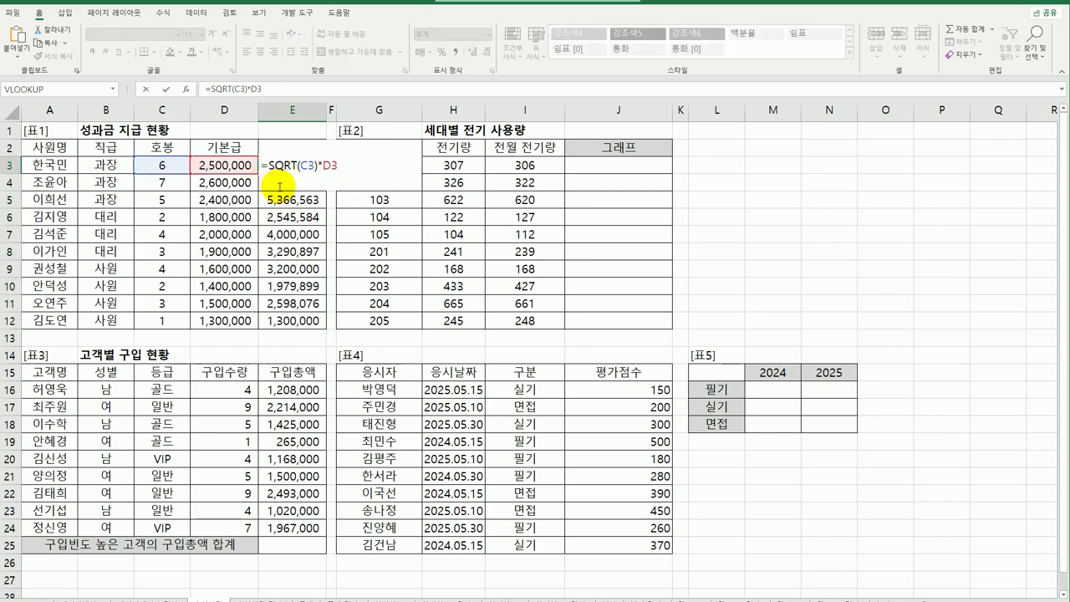
type("tru")
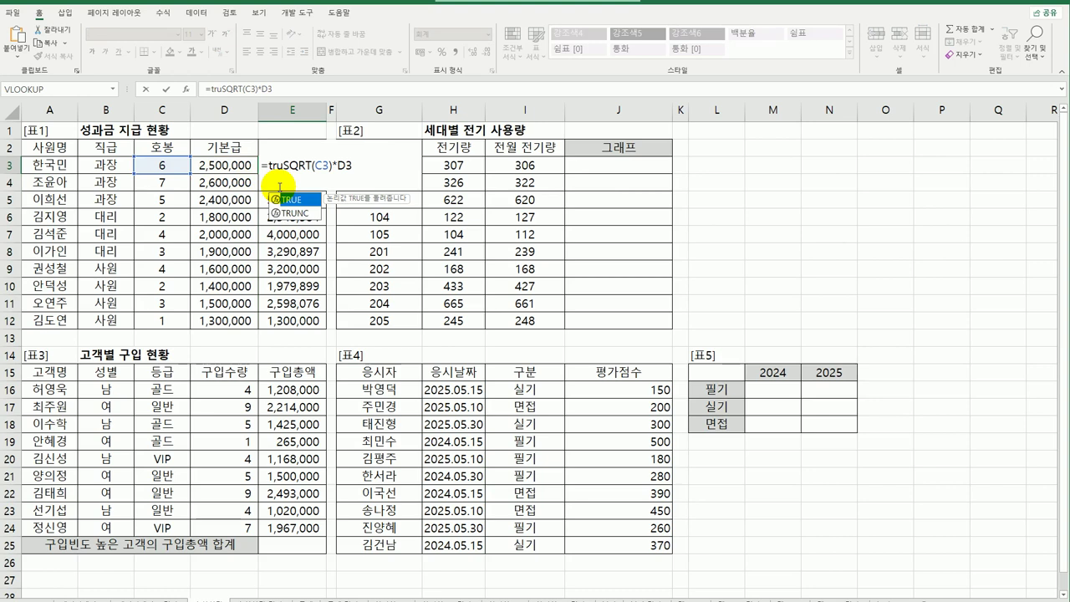
key("Down")
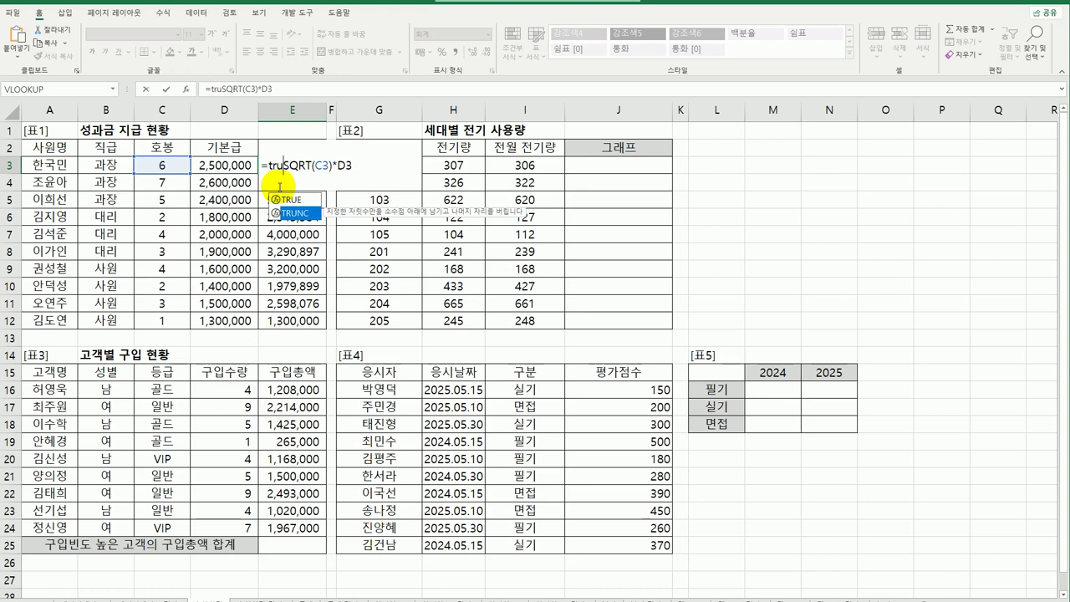
key("Tab")
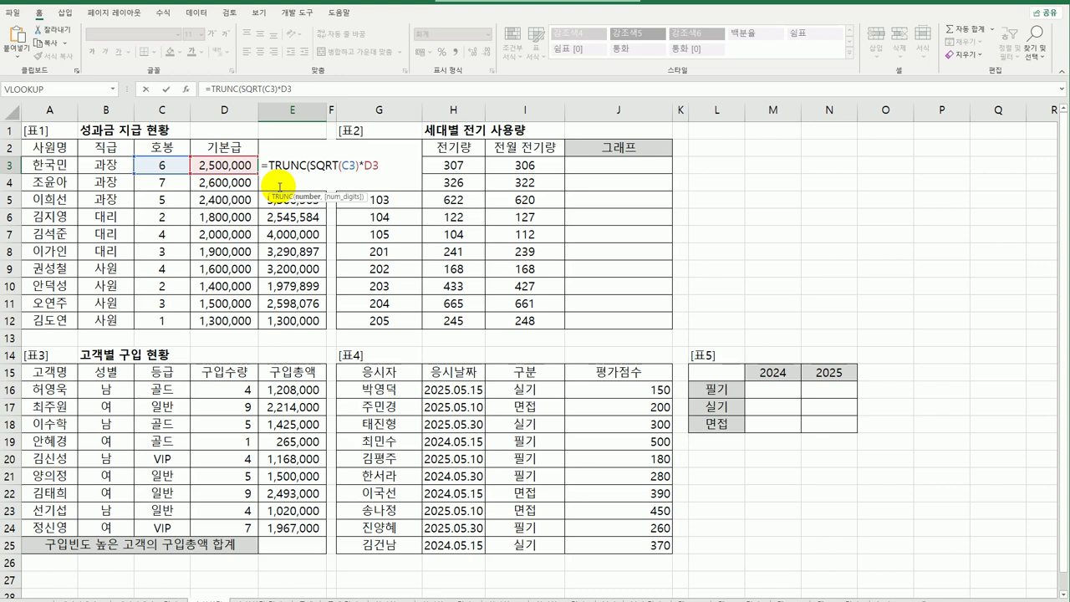
type(",0")
key("BackSpace")
key("BackSpace")
key("Return")
left_click(287, 164)
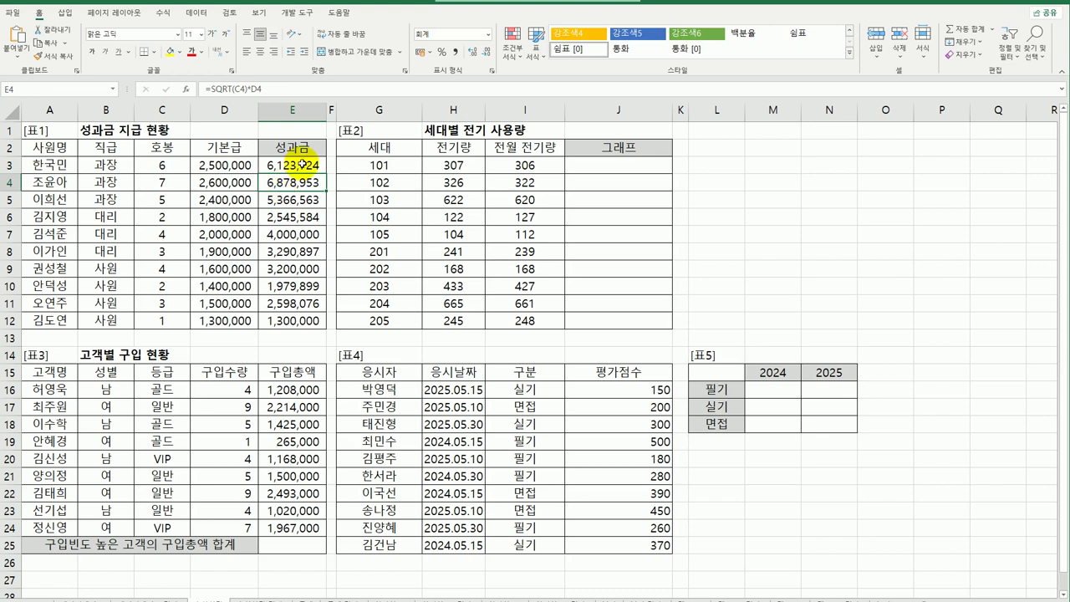
left_click_drag(325, 173, 327, 326)
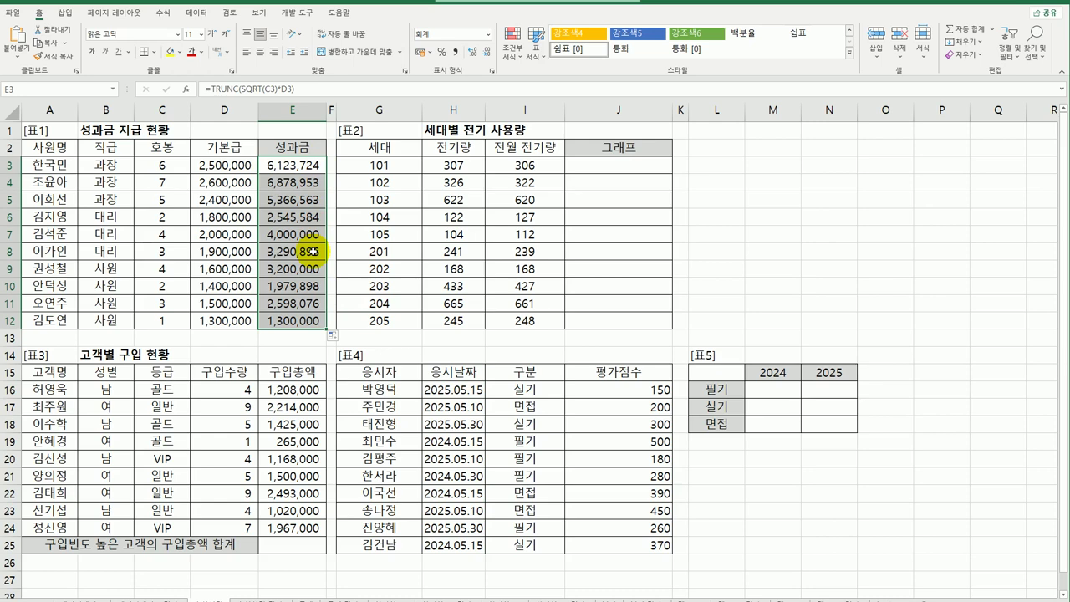
Review the number category and decimal places applied to the truncated 성과금 values in E3:E12, leaving the settings as they are
right_click(312, 183)
left_click(389, 395)
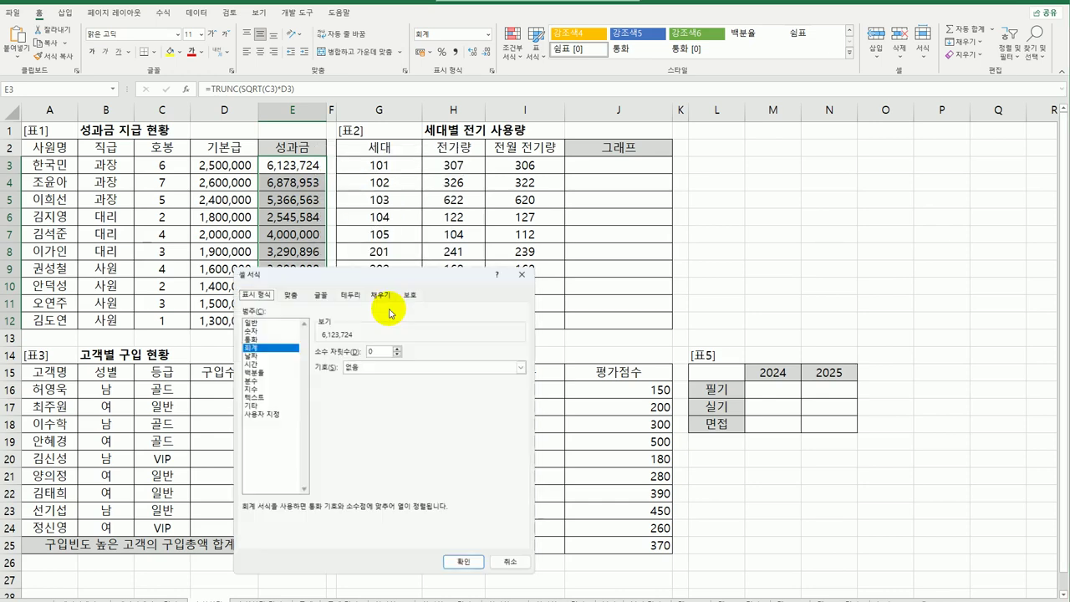
left_click_drag(393, 274, 505, 124)
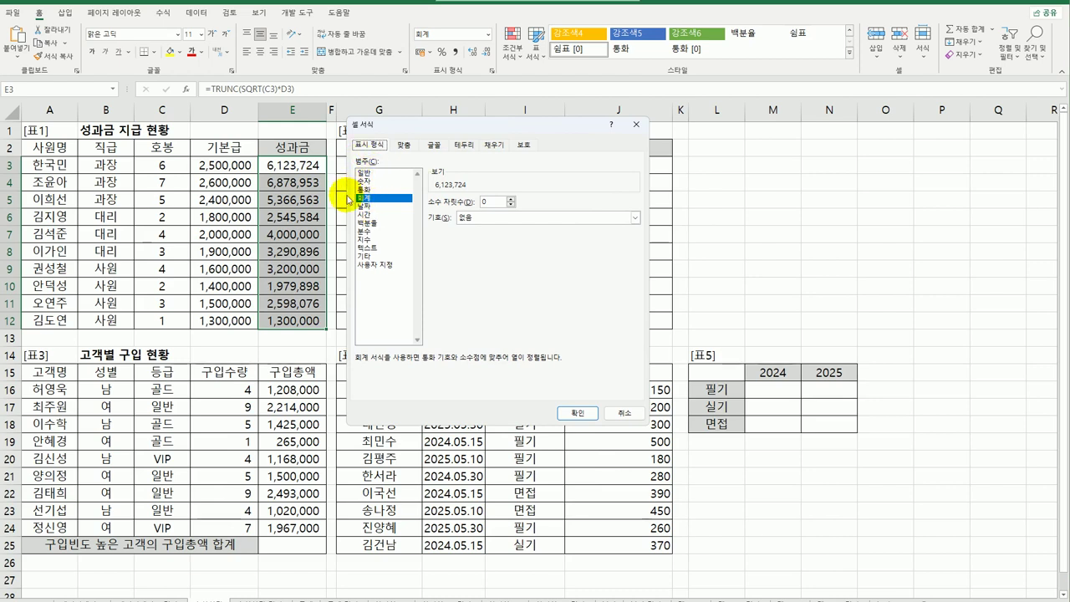
left_click(622, 409)
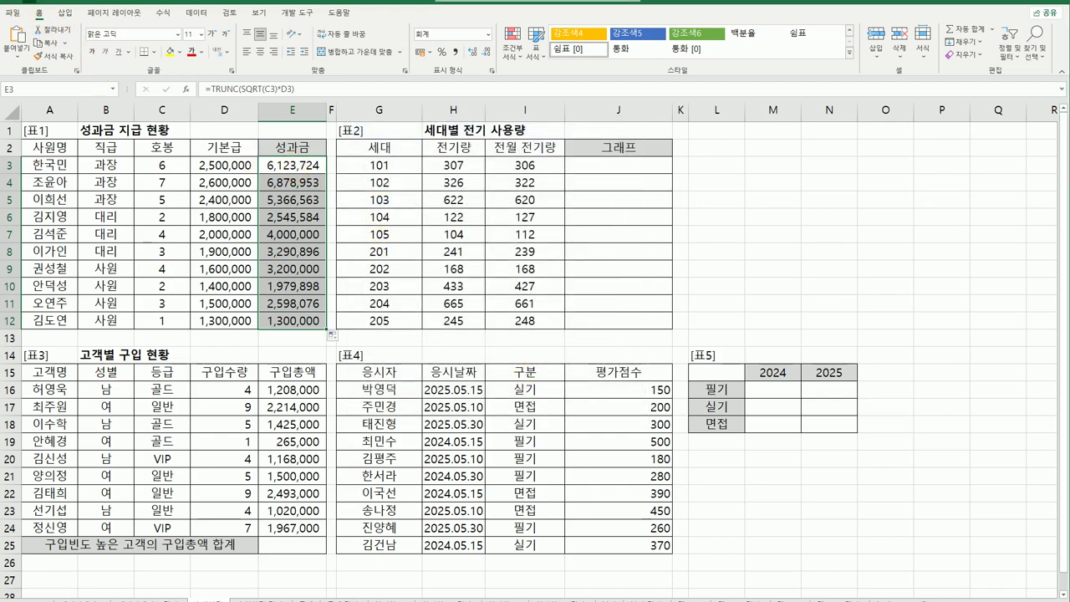
Undo the fill of the TRUNC formula and the TRUNC edit in E3
left_click(29, 1)
left_click(29, 1)
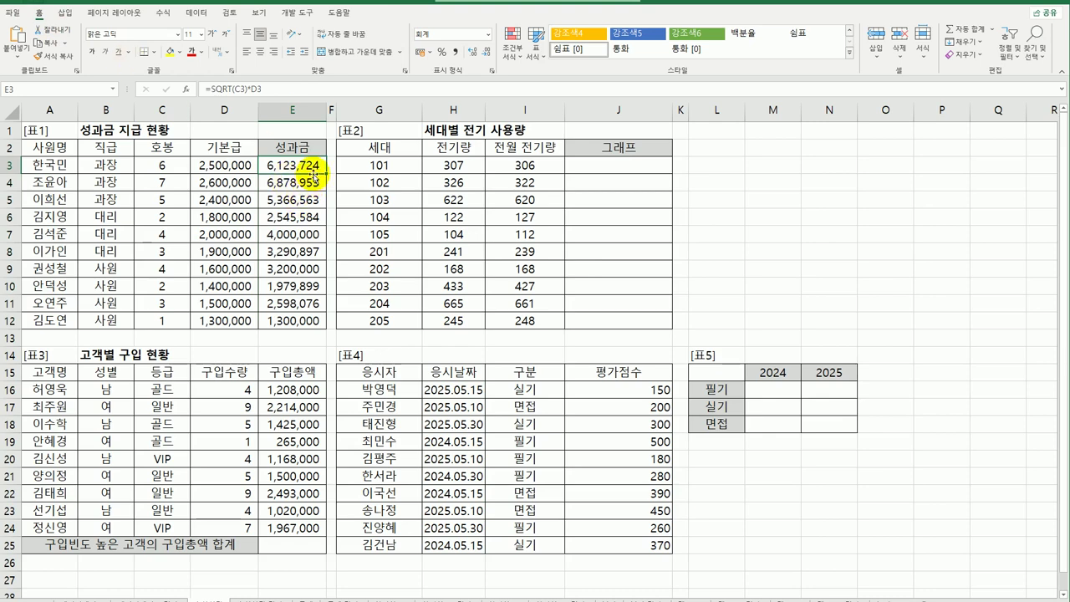
Set the number format of E3:E12 to General (일반) and widen column E to fit the decimals
left_click(313, 320, "shift")
right_click(293, 205)
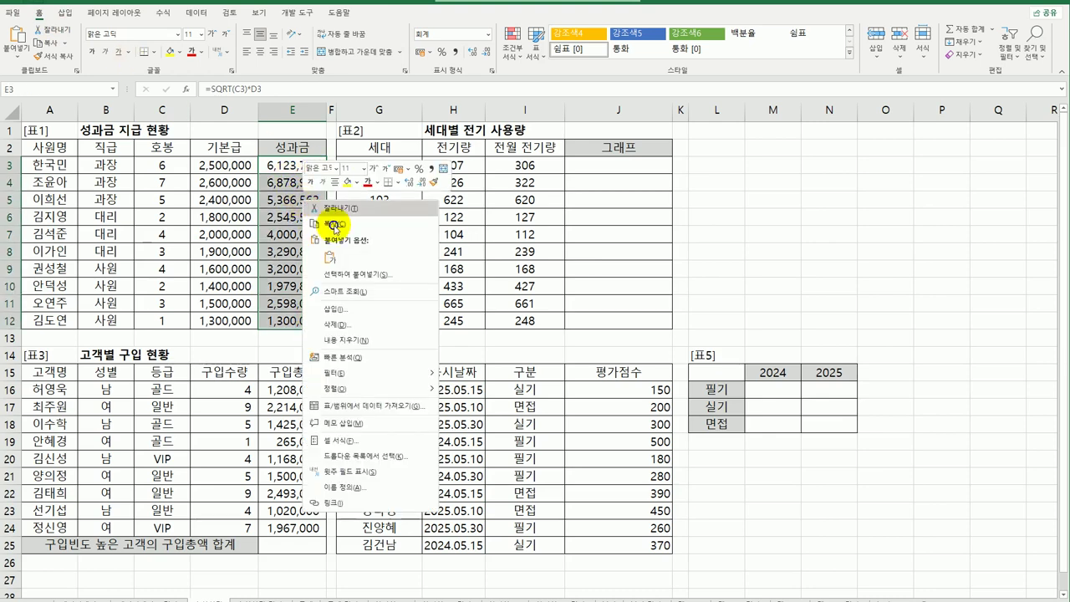
left_click(359, 428)
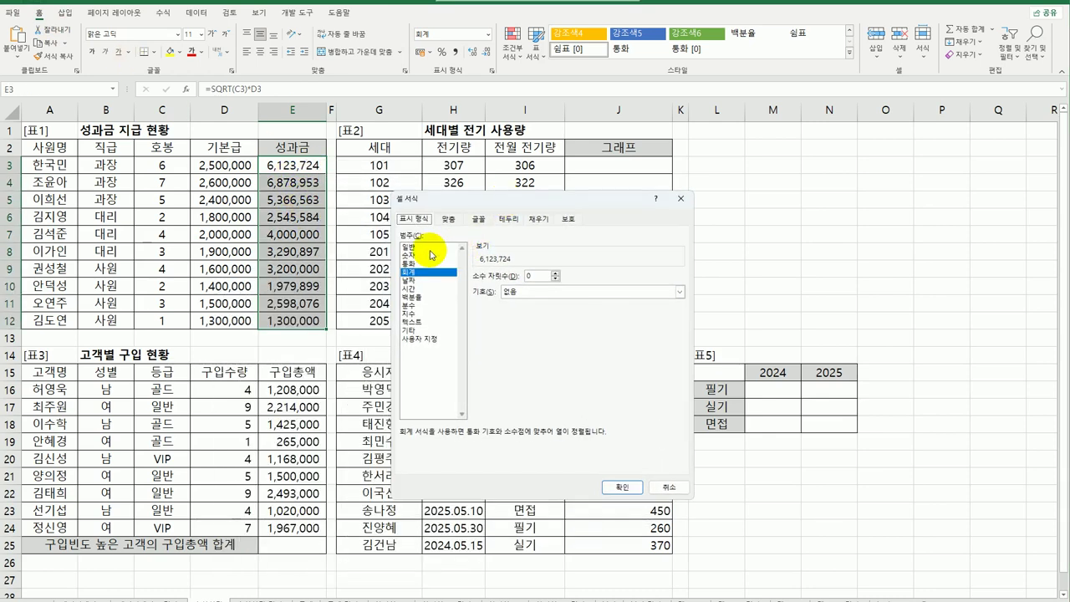
left_click(418, 248)
left_click(619, 487)
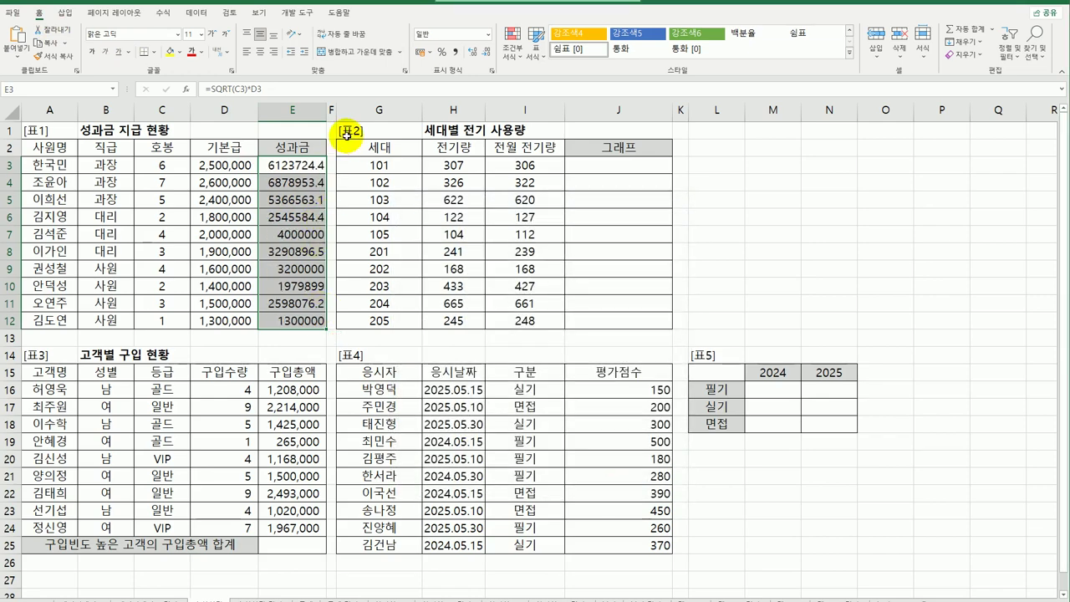
left_click_drag(323, 110, 350, 111)
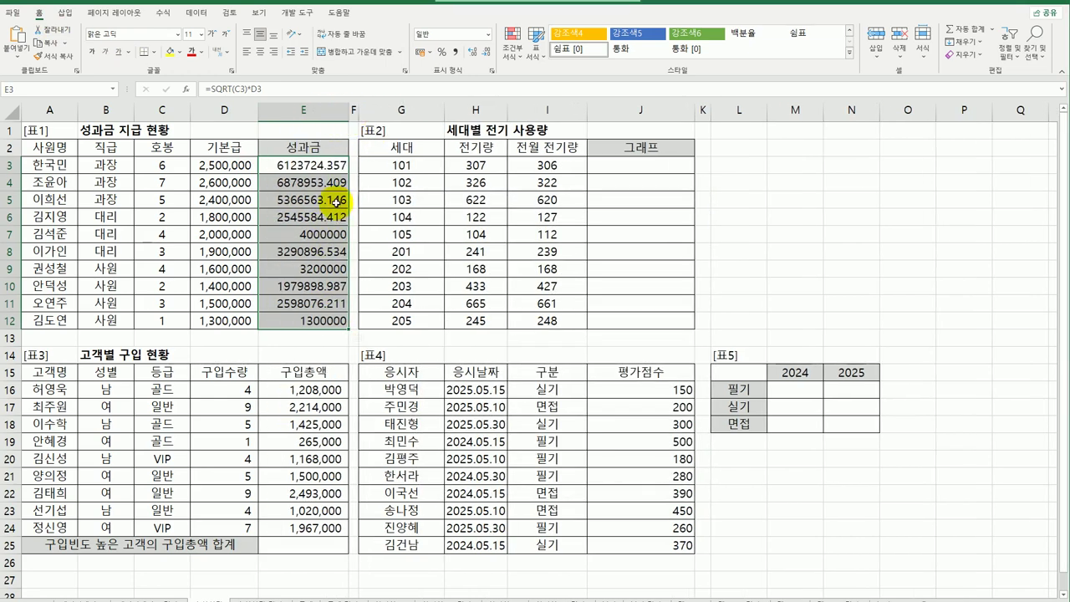
Change the E3 formula to =TRUNC(SQRT(C3)*D3) without a digits argument and copy it through E12
double_click(276, 165)
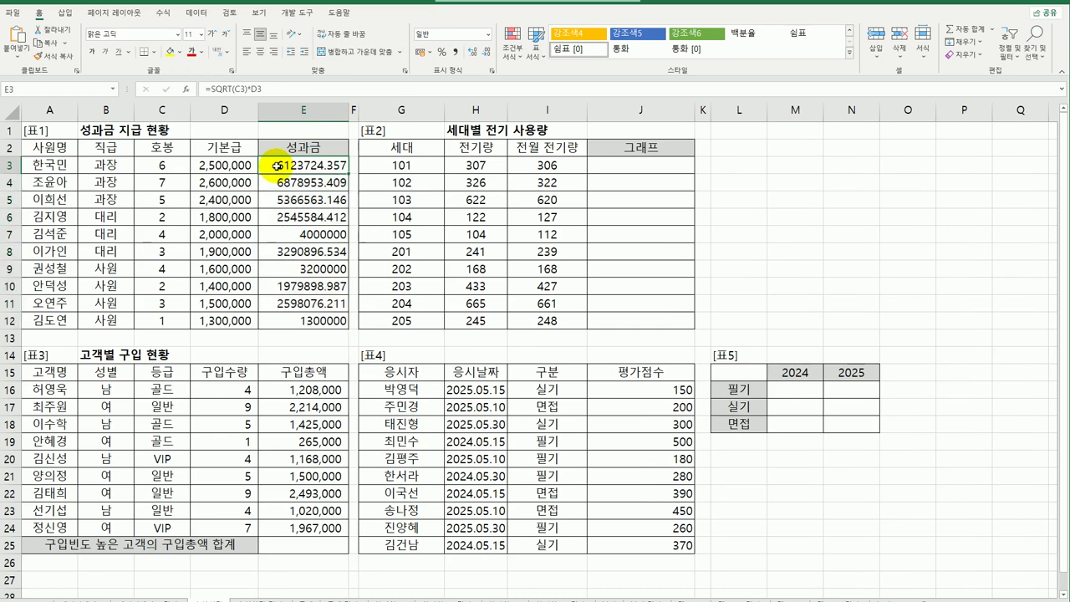
key("Left")
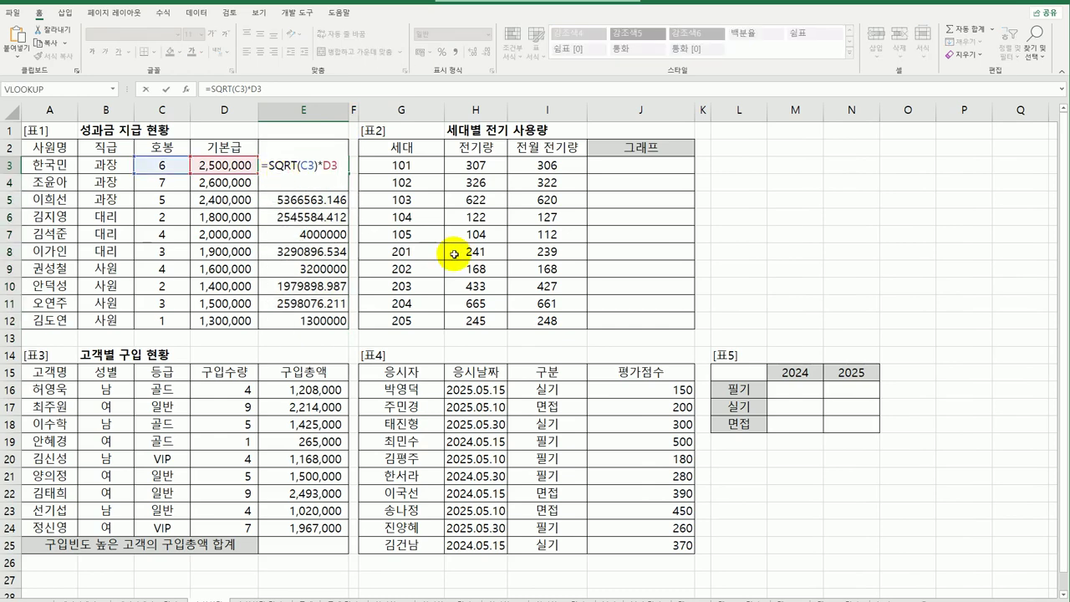
type("trun")
key("Tab")
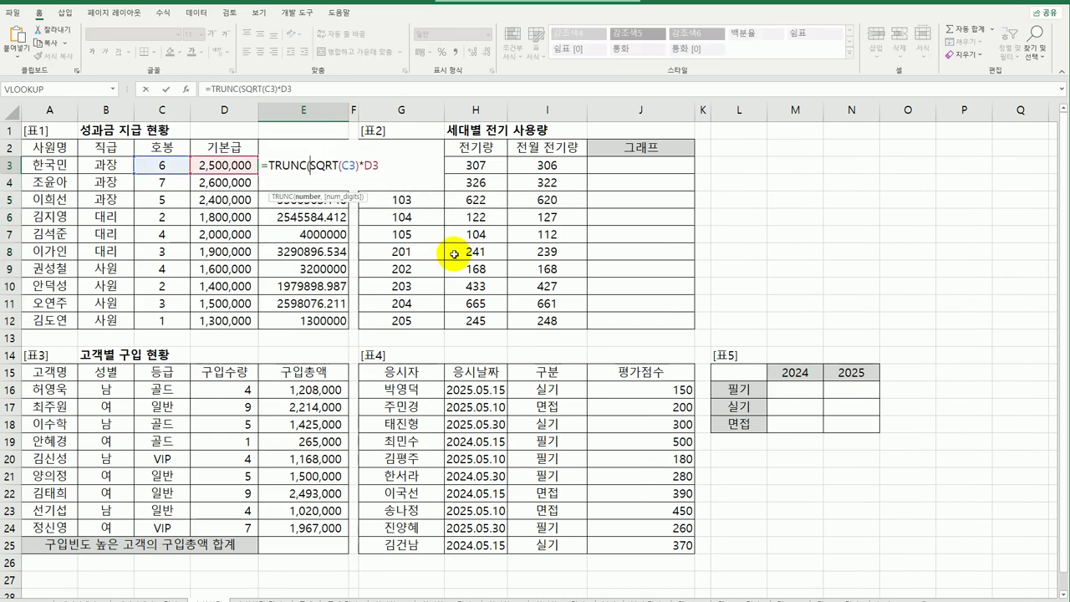
type(")")
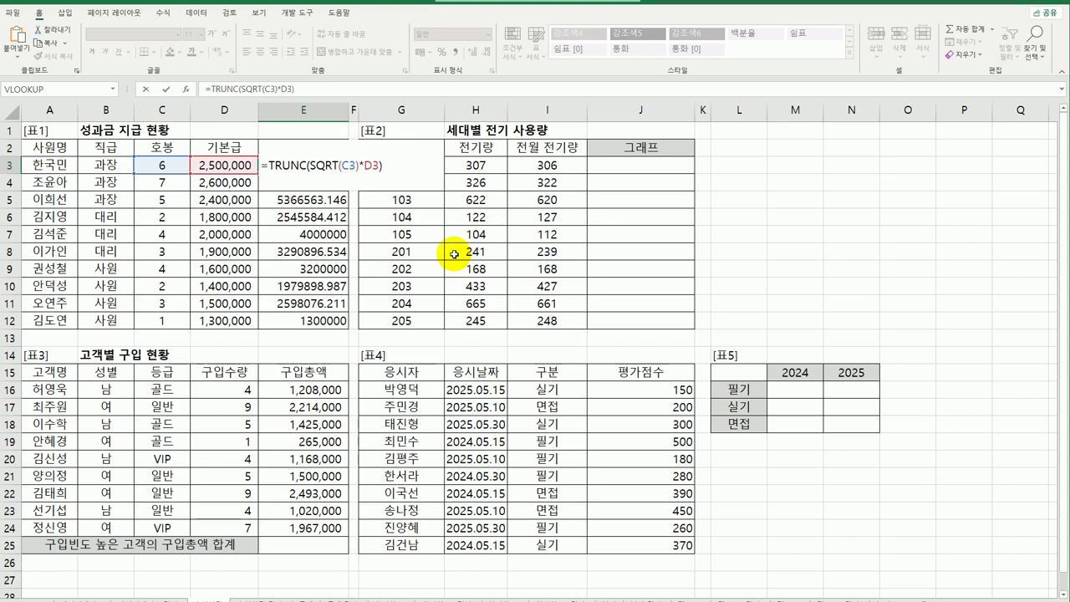
key("Return")
left_click(343, 165)
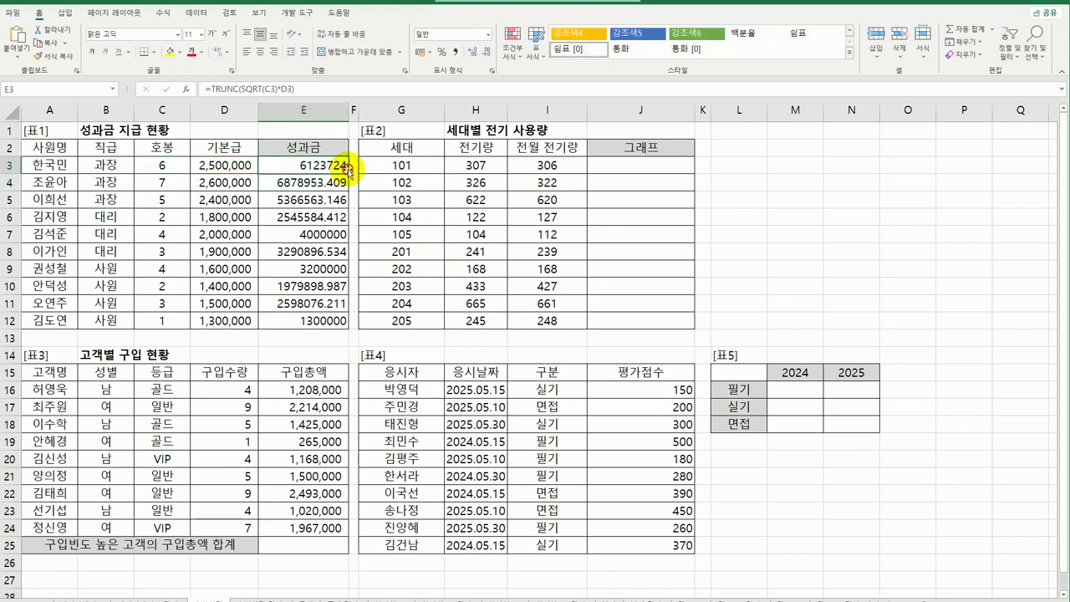
left_click_drag(348, 174, 348, 334)
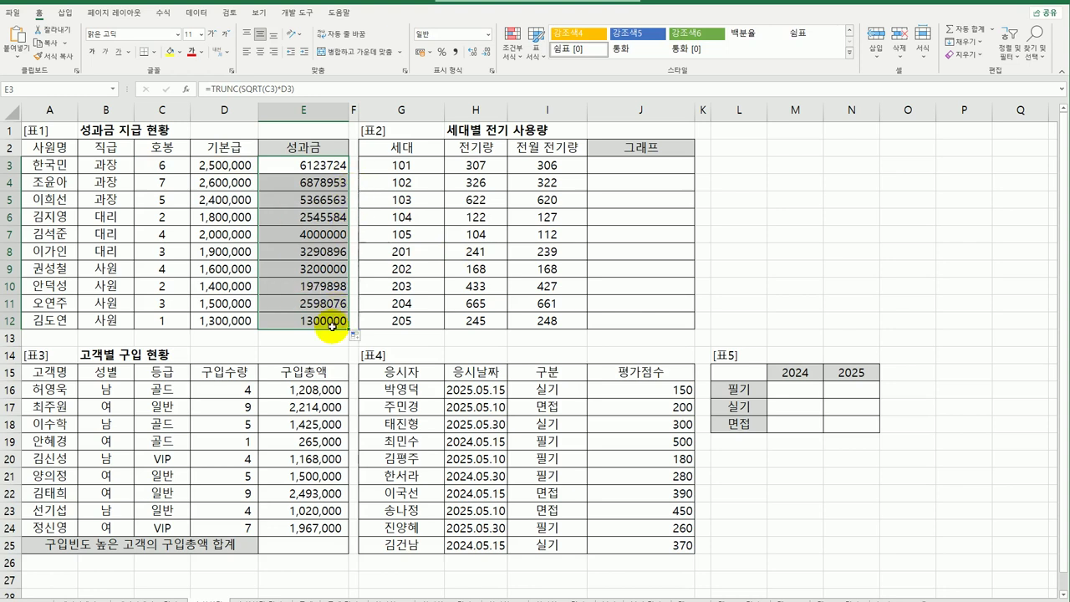
left_click(331, 298)
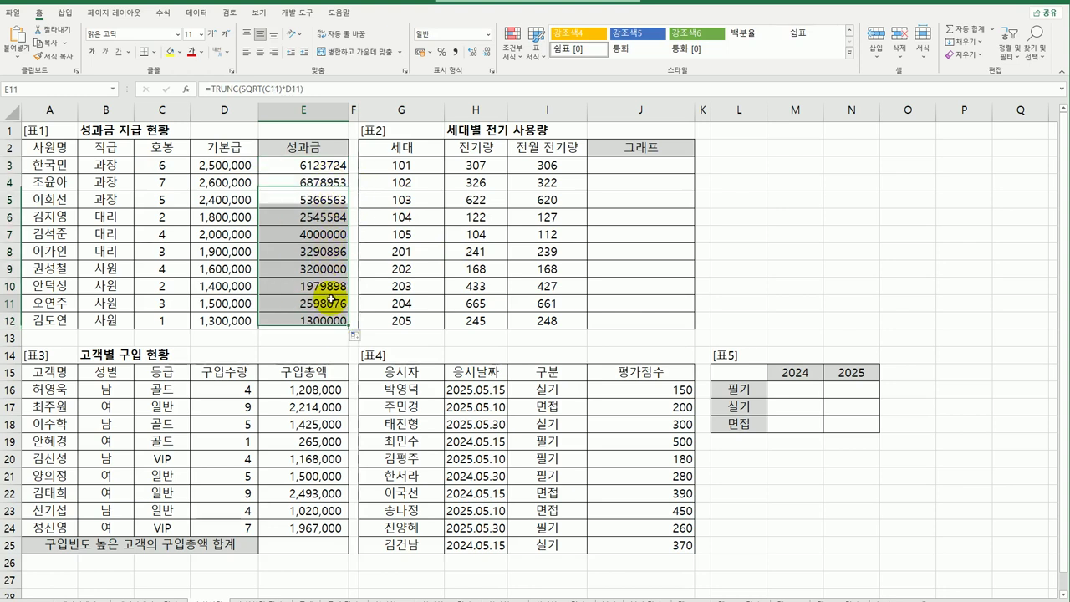
left_click(322, 324)
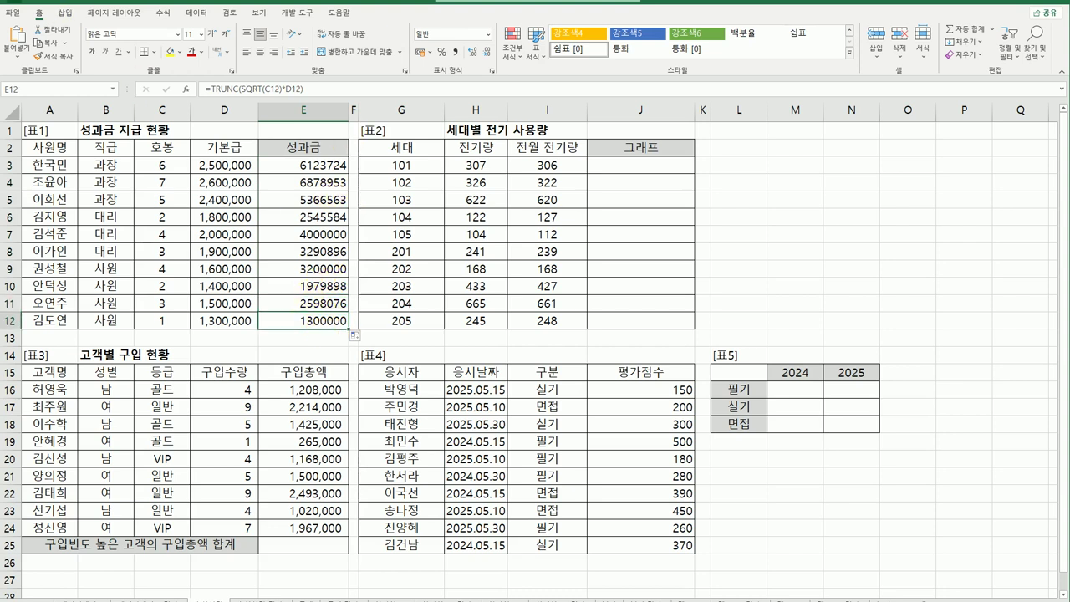
Undo the TRUNC formula in the 성과금 column back to =SQRT(C3)*D3 in E3
key("ctrl+z")
key("ctrl+z")
key("ctrl+z")
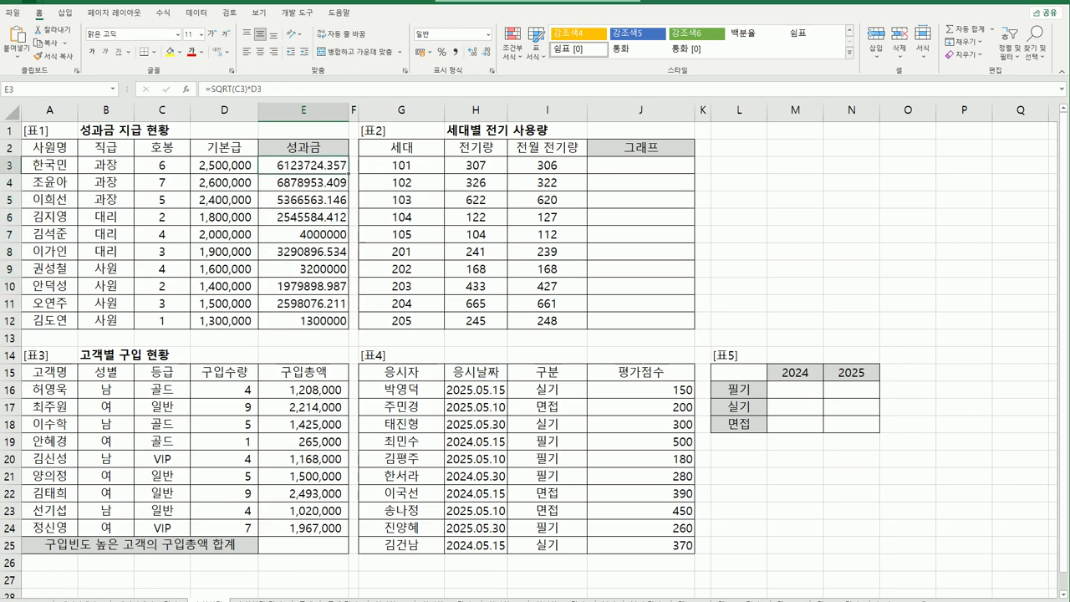
Restore the accounting (회계) number format of E3:E12 and the narrower width of column E
key("ctrl+y")
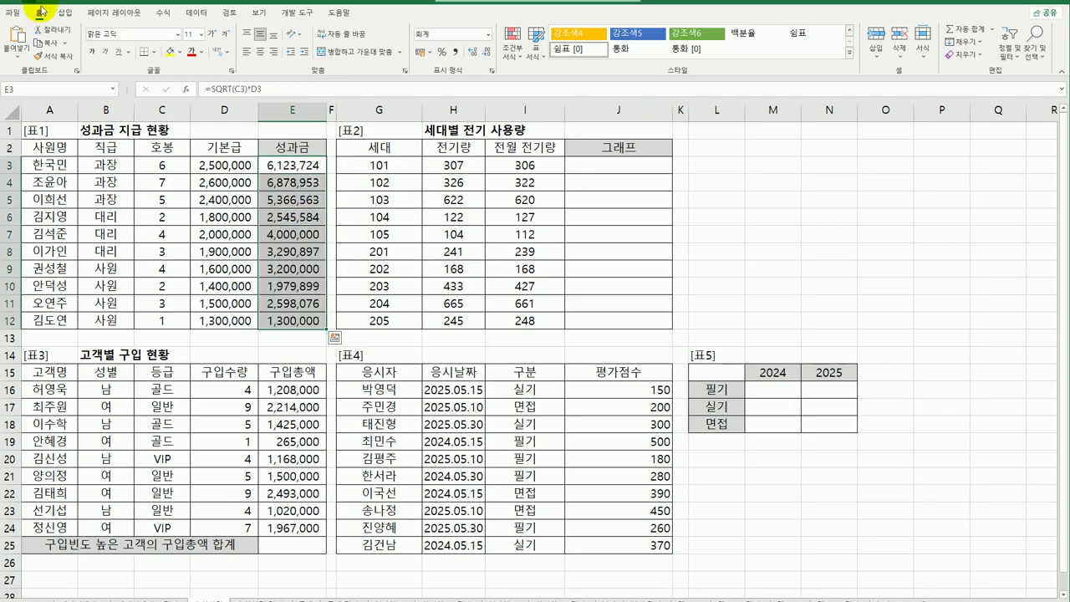
left_click(313, 172)
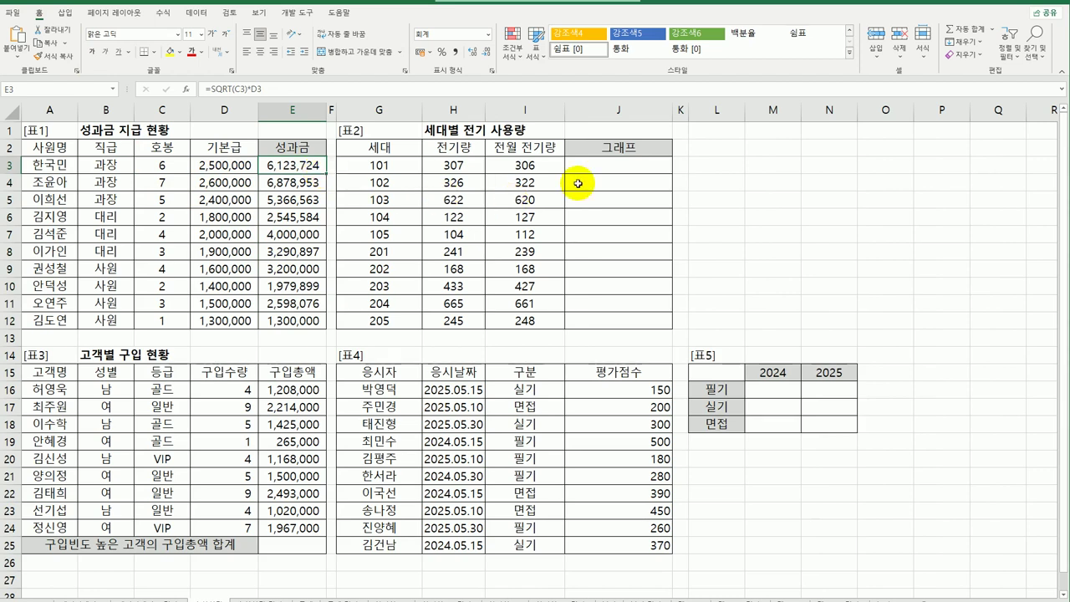
Examine the empty 그래프 cells J3:J12 and the 전기량 and 전월 전기량 values in row 3 of 표2
left_click(635, 162)
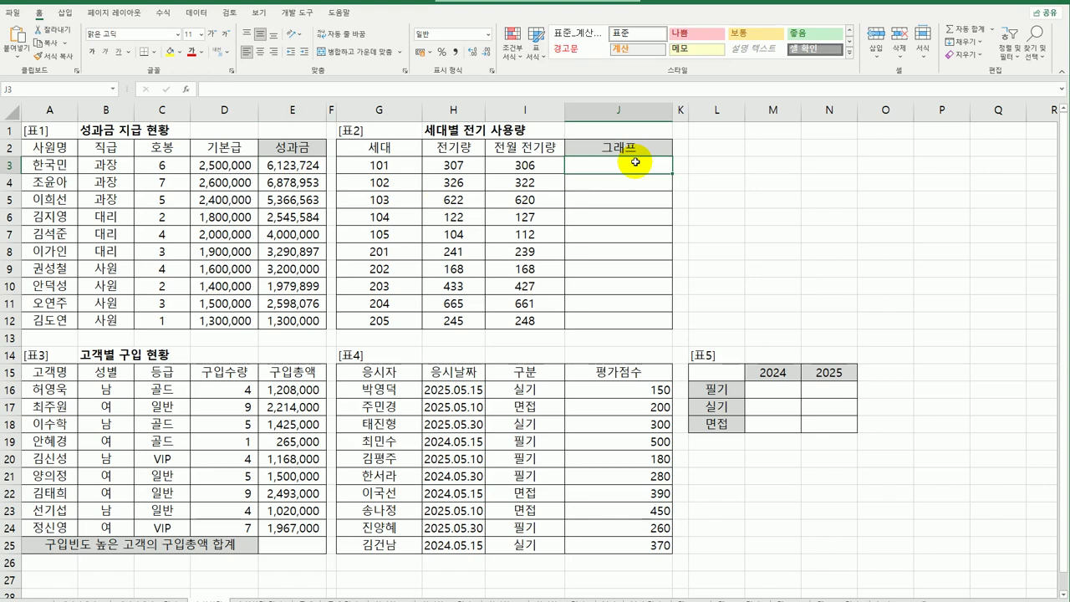
left_click_drag(624, 261, 616, 310)
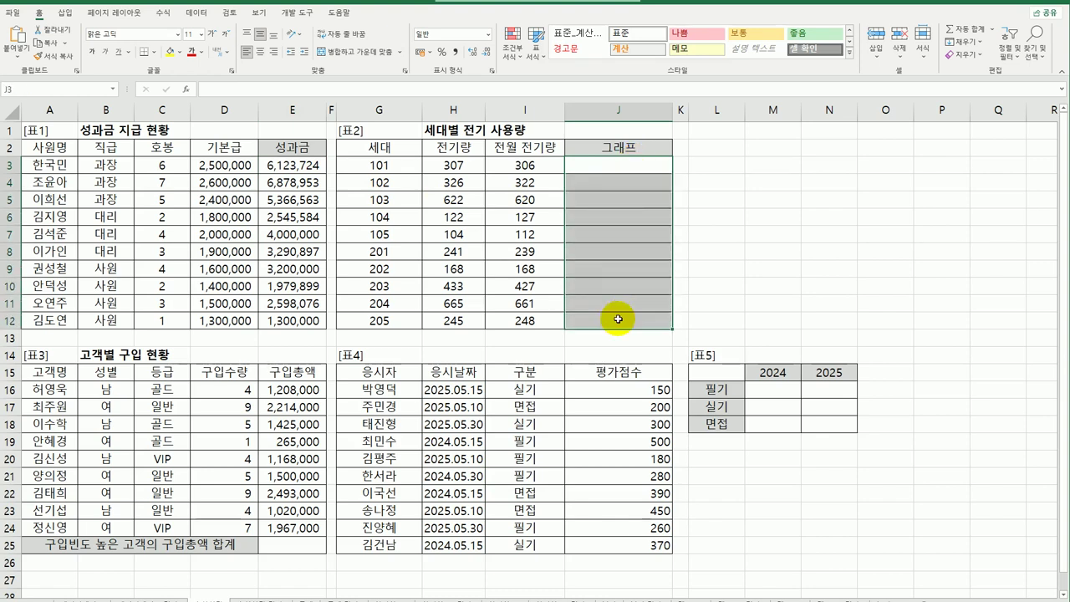
left_click(622, 169)
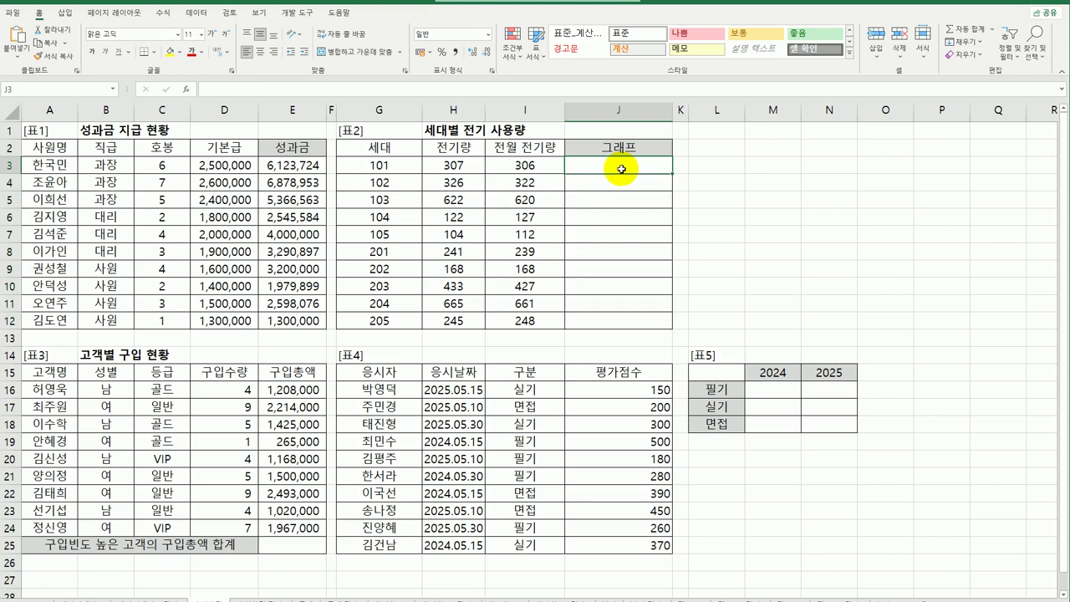
left_click(456, 166)
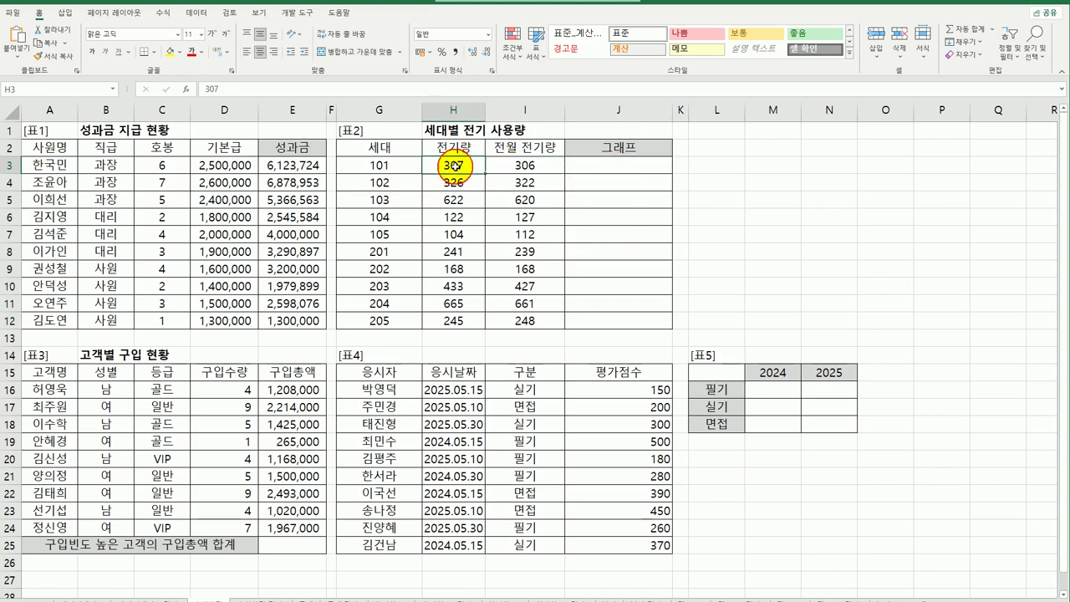
left_click(518, 164)
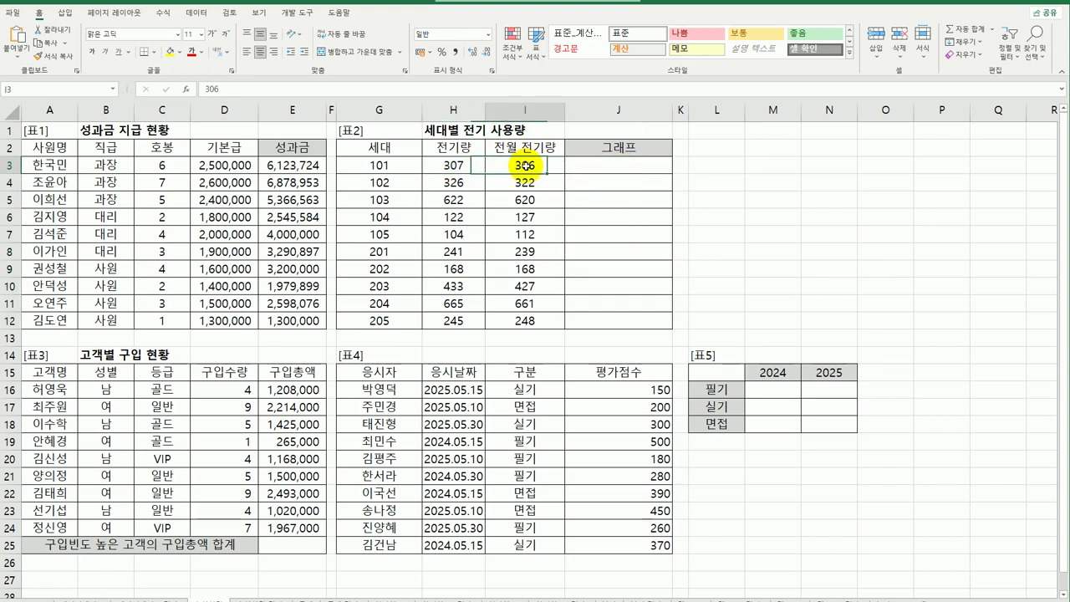
left_click(681, 177)
Enter =H3-I3 in J3 for the difference between 전기량 and 전월 전기량 and copy it through J12
left_click(668, 167)
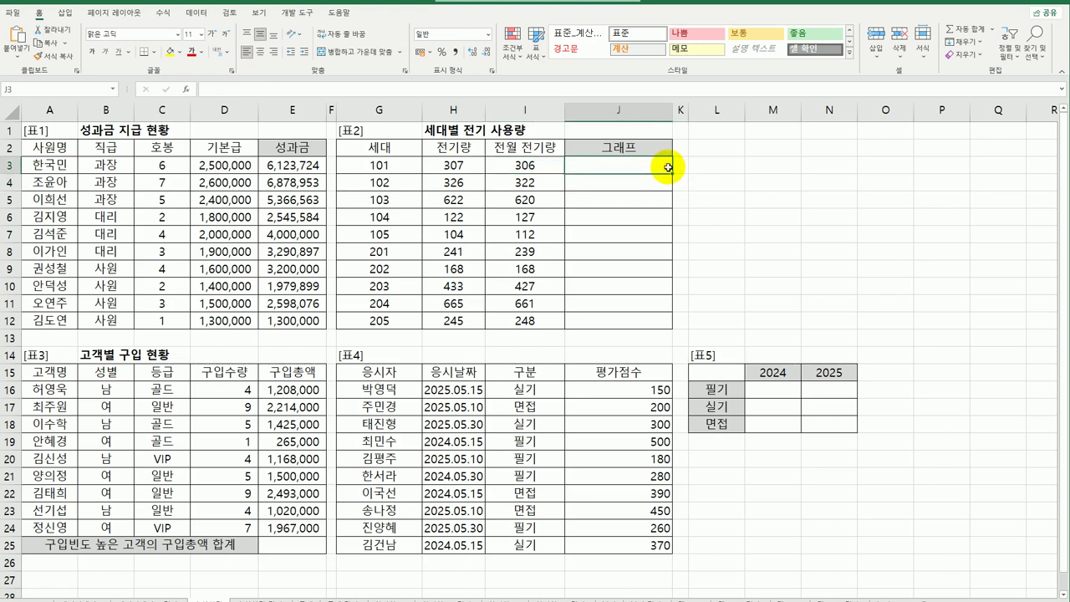
type("=")
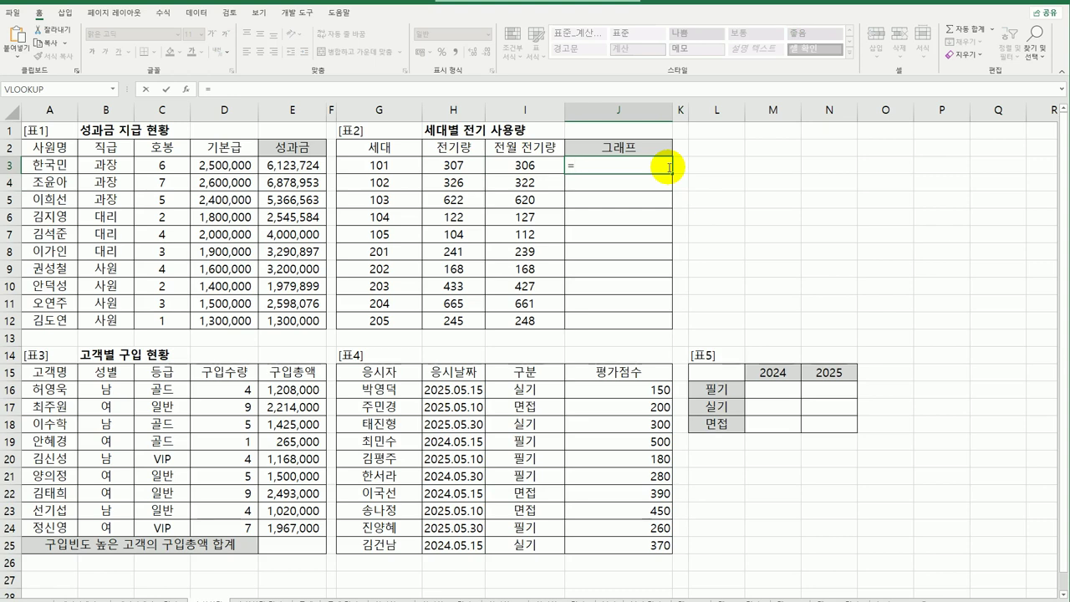
key("Left")
key("Left")
type("-")
key("Left")
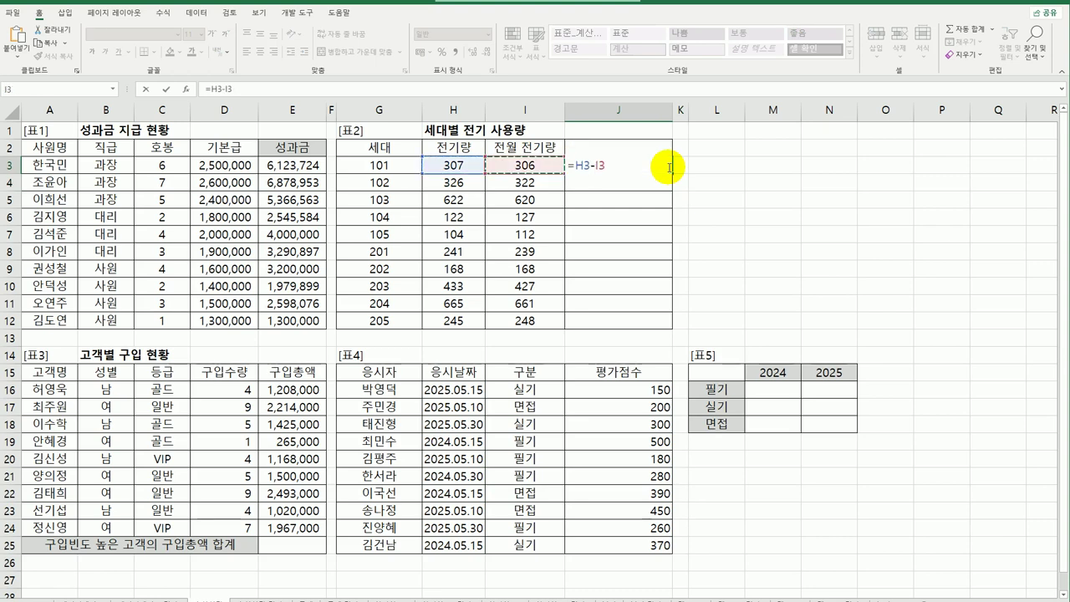
key("Return")
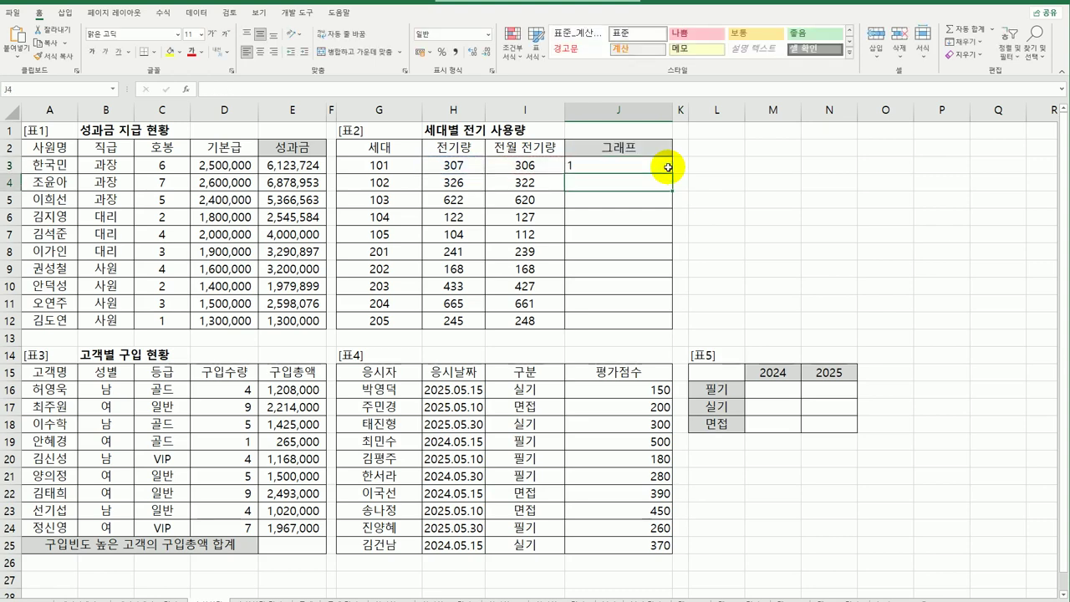
left_click(668, 167)
left_click_drag(672, 174, 661, 321)
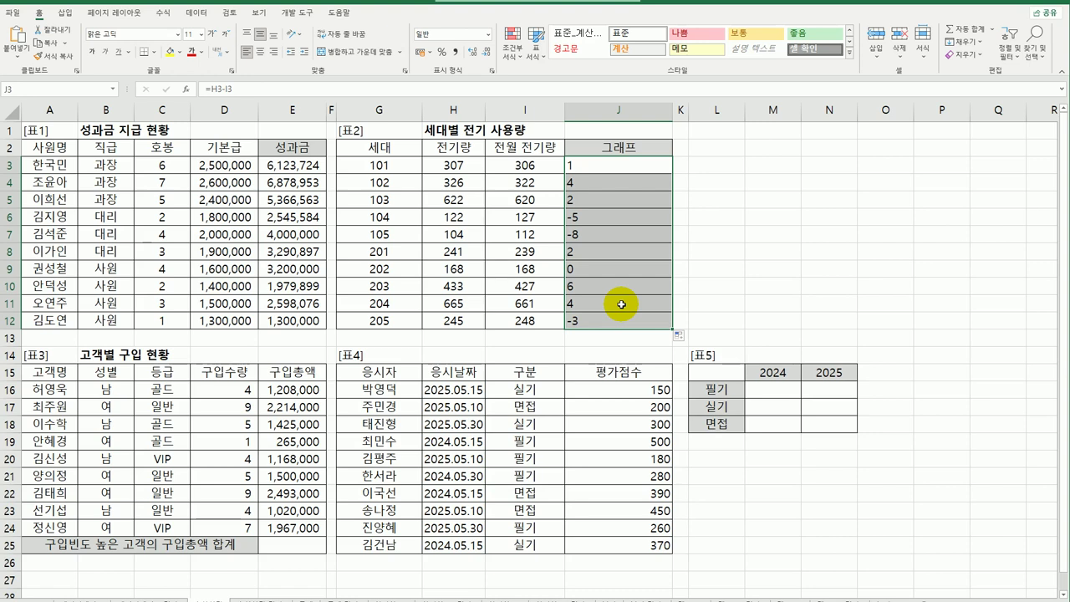
Insert the REPT function before H3-I3 in the J3 formula
double_click(623, 164)
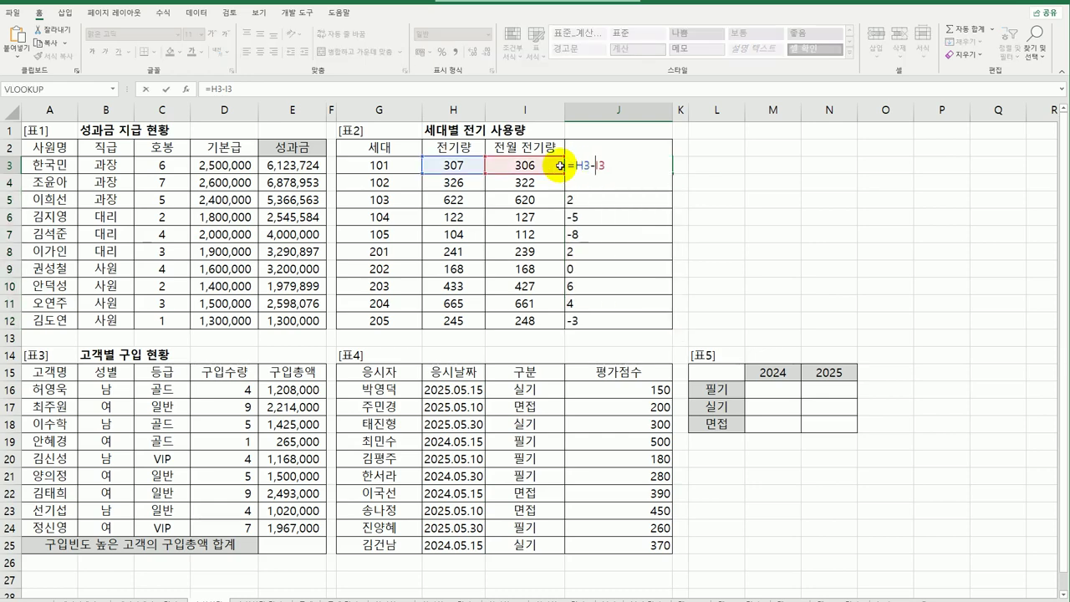
left_click(575, 165)
type("r")
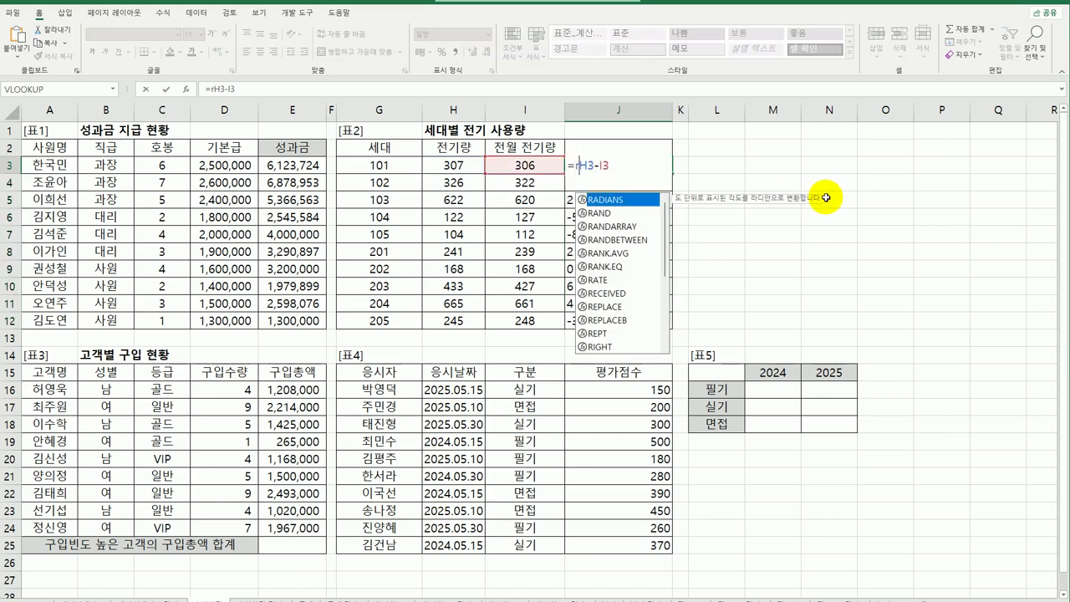
type("ept")
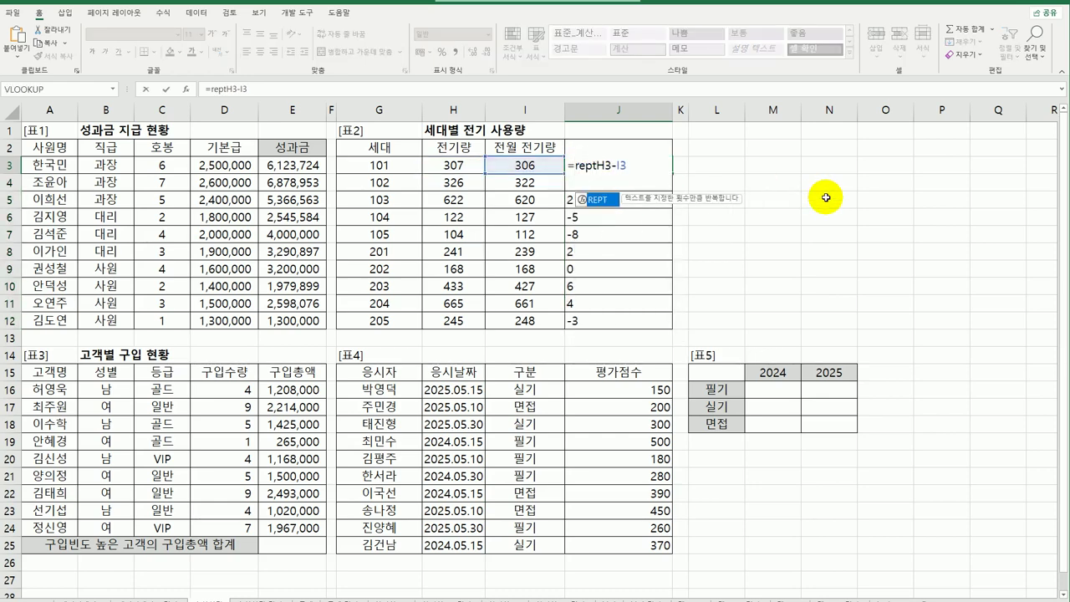
key("Tab")
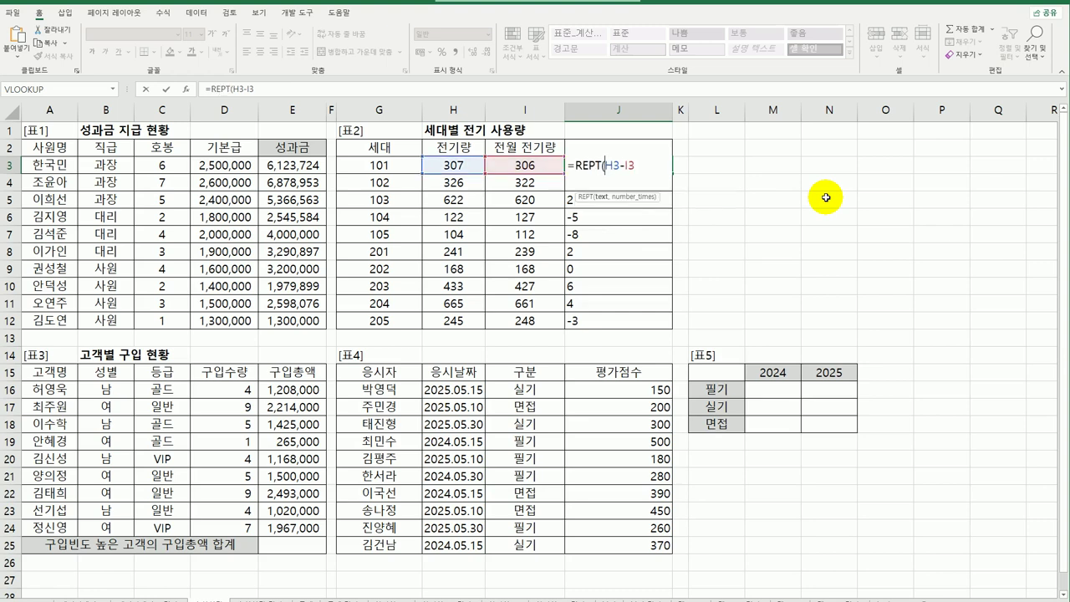
Use "▶" as the repeated text, complete J3 as =REPT("▶",H3-I3) and copy it through J12
type("\"")
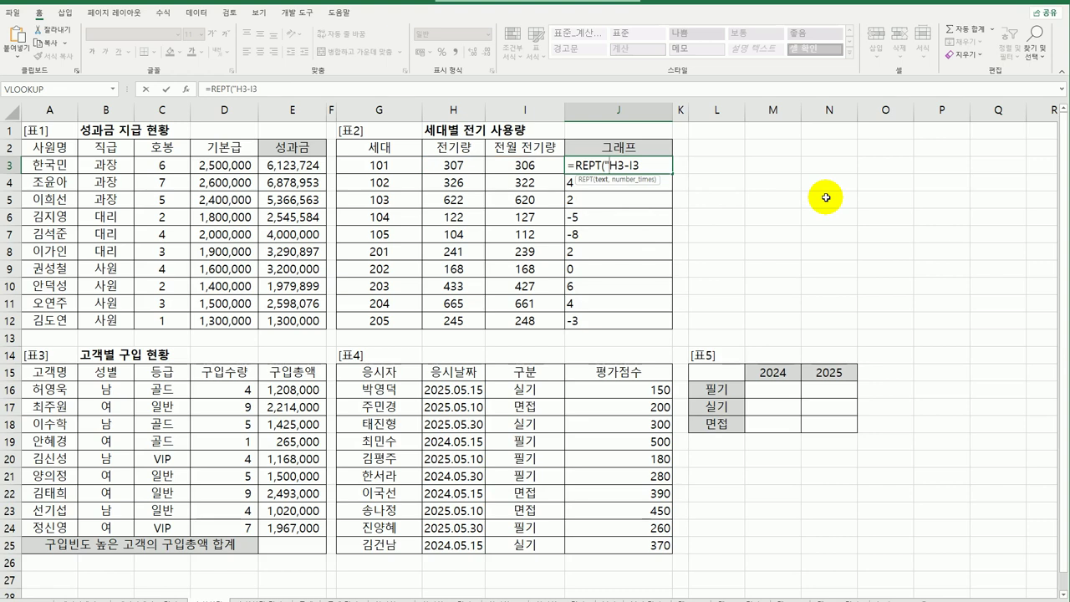
type("ㅁ")
key("Hangul_Hanja")
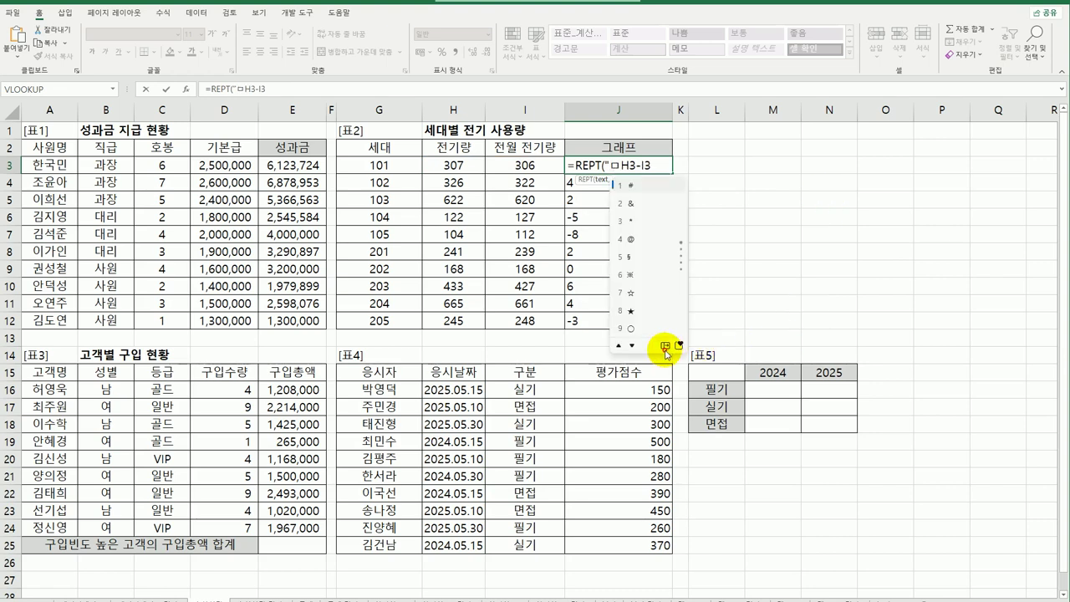
left_click(679, 344)
left_click(801, 204)
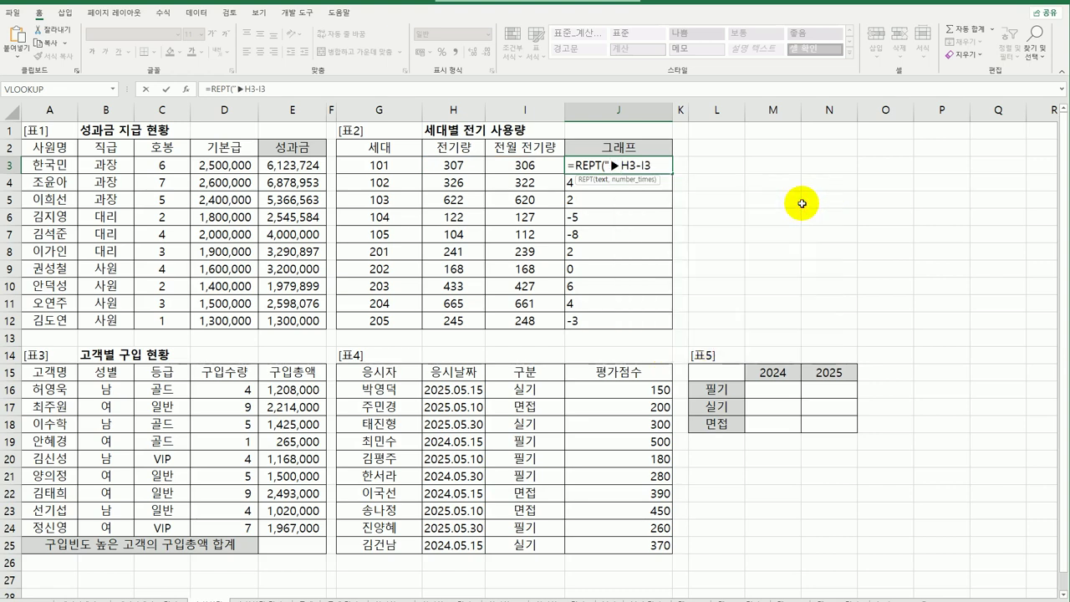
type("\",")
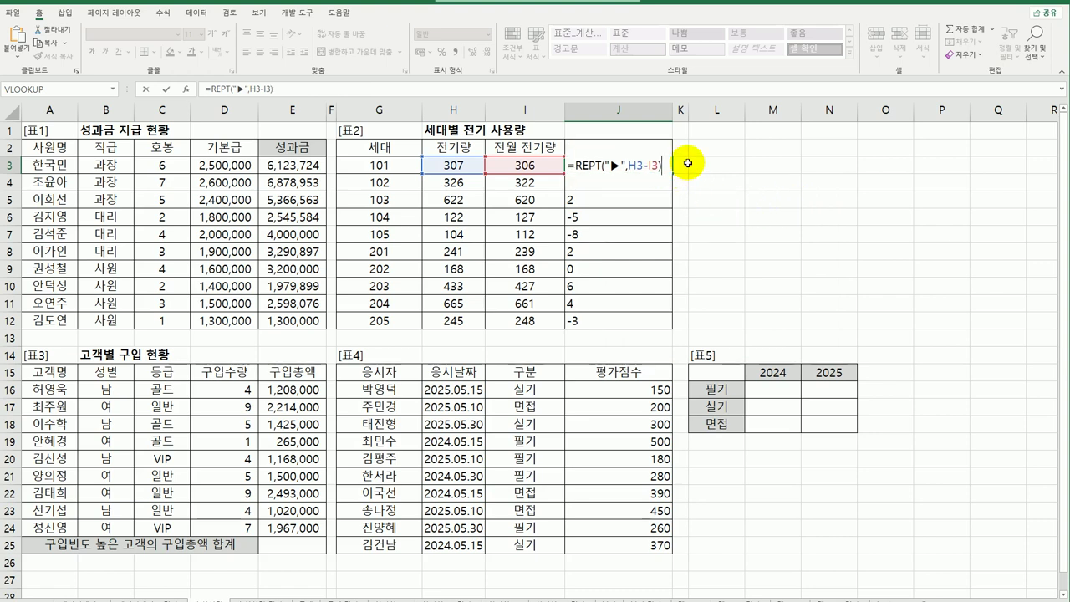
key("Return")
key("Up")
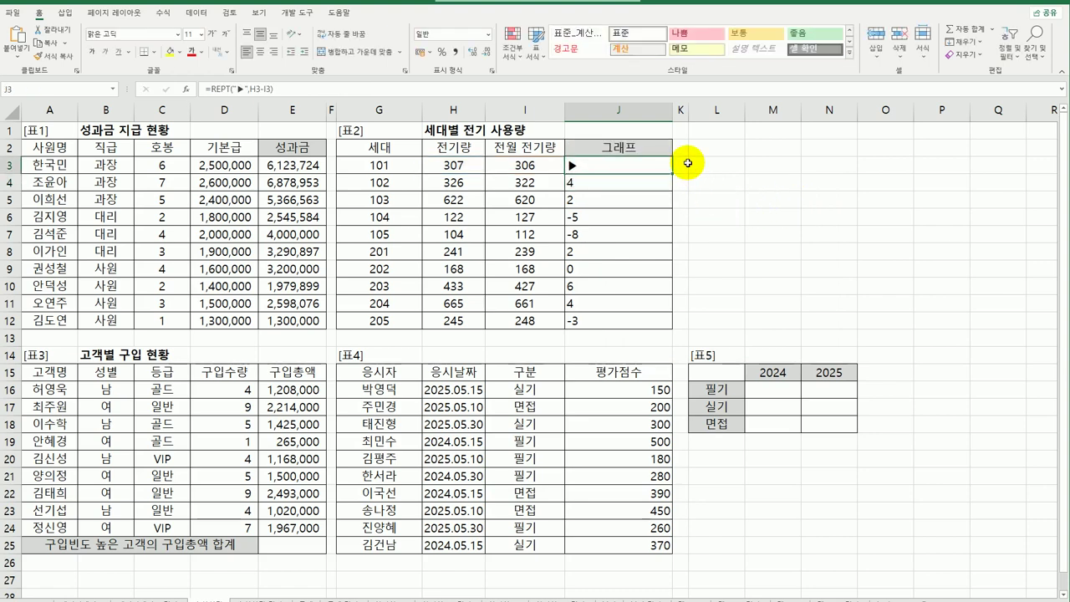
left_click_drag(672, 173, 660, 325)
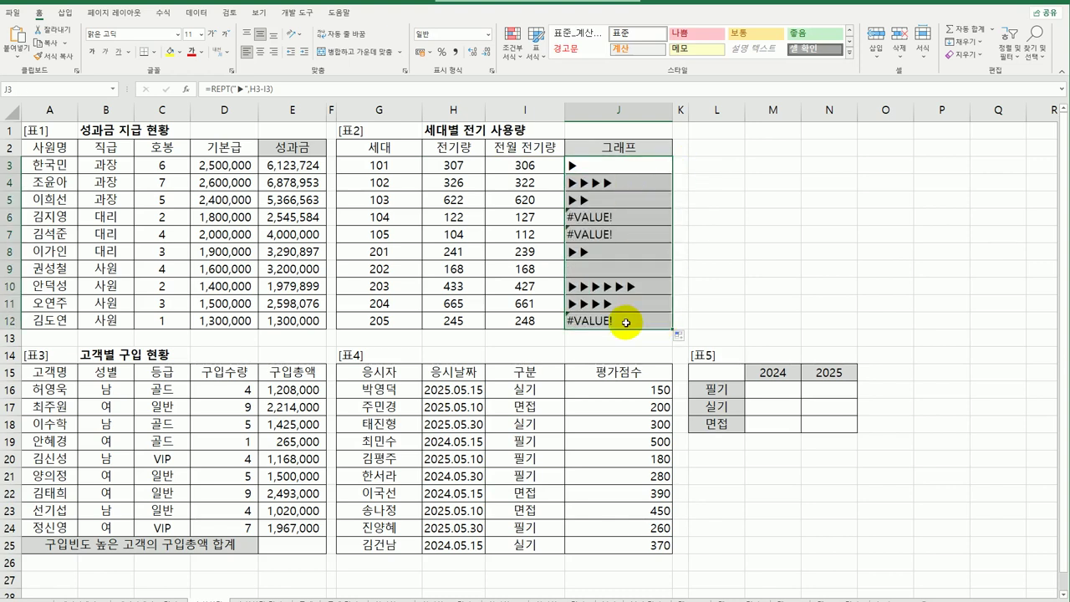
Wrap the REPT expression in J3 in IFERROR and add a separator for the error argument
left_click(598, 174)
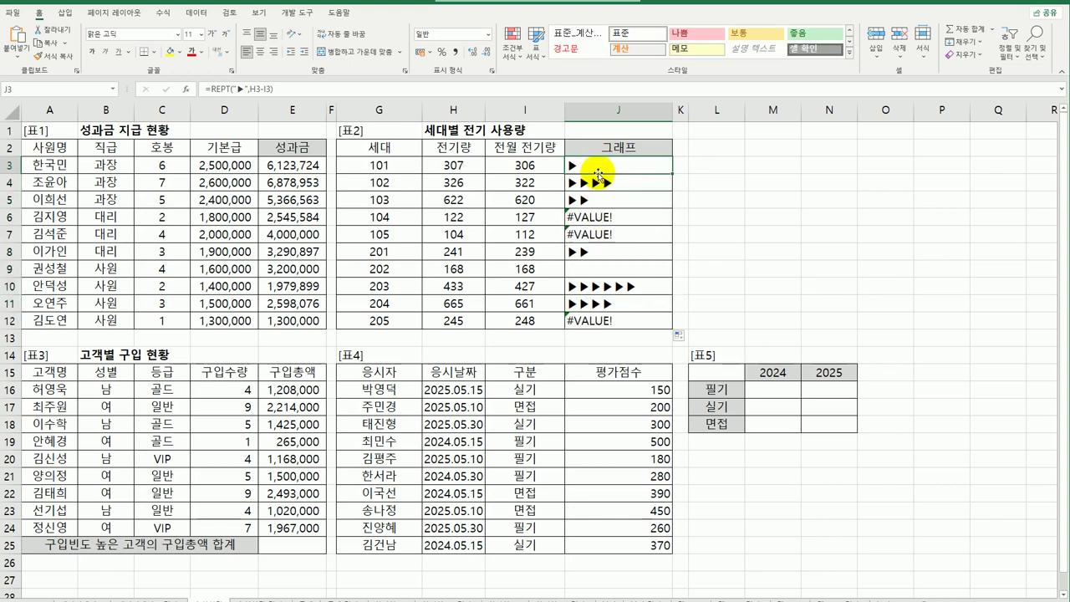
double_click(572, 166)
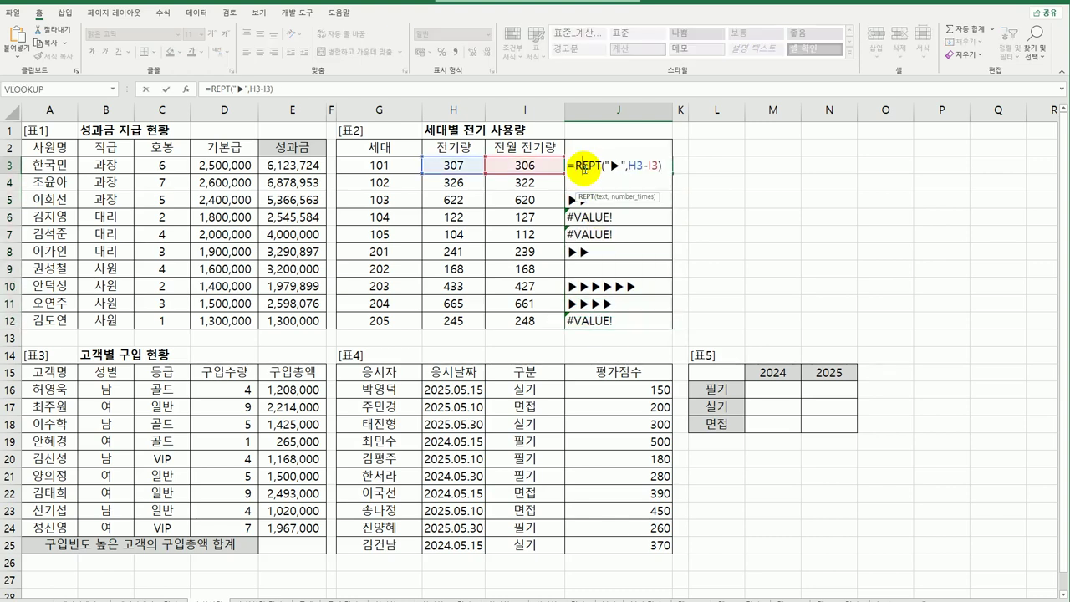
left_click(687, 170)
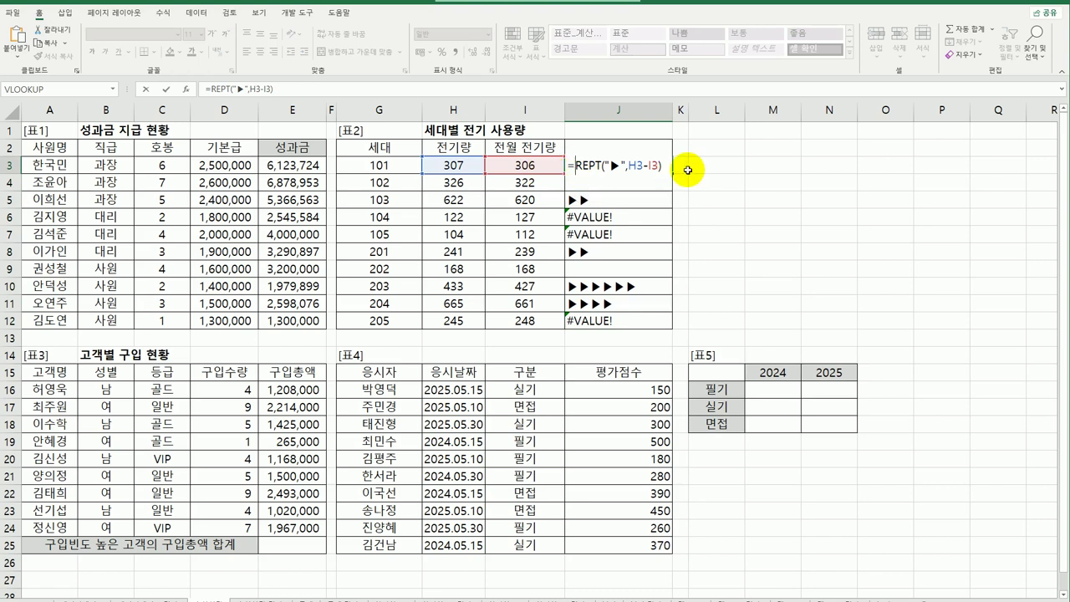
type("if")
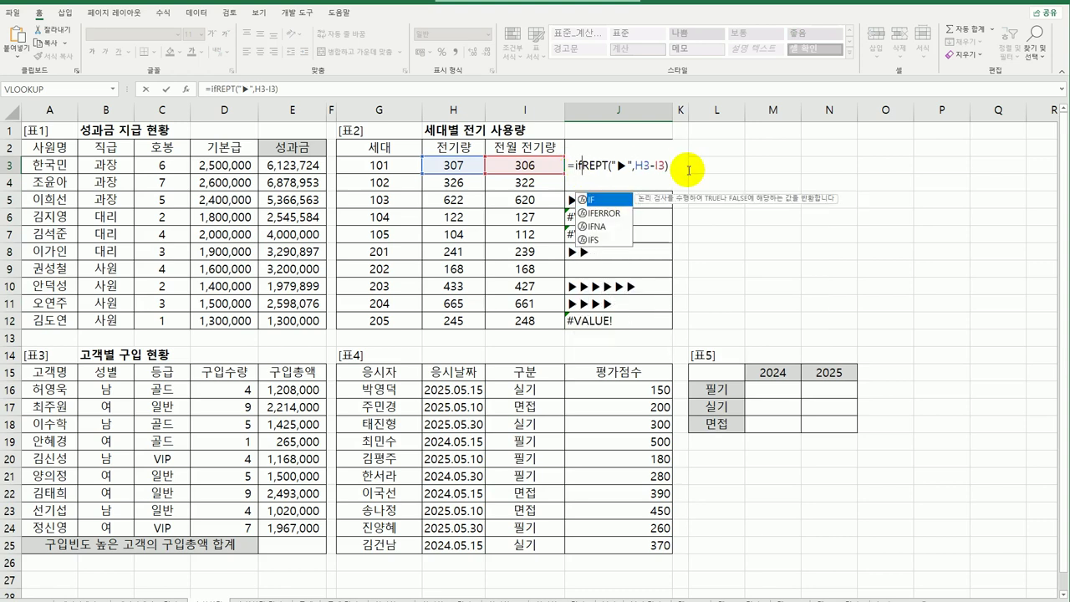
type("e")
key("Tab")
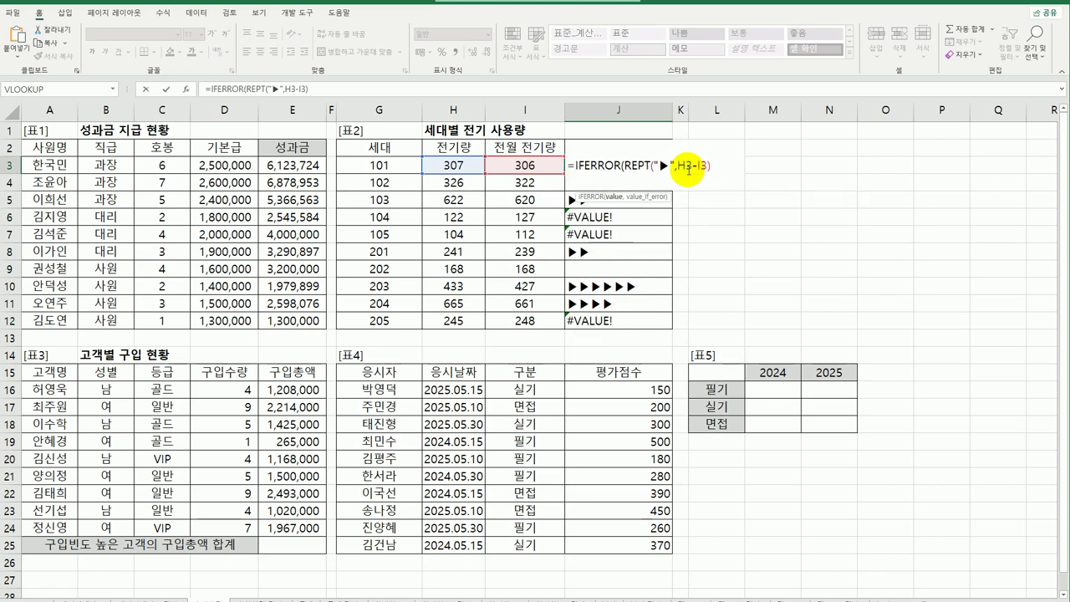
type(",")
Duplicate REPT("▶",H3-I3) as the value_if_error argument of IFERROR in J3
left_click_drag(623, 166, 709, 166)
key("ctrl+c")
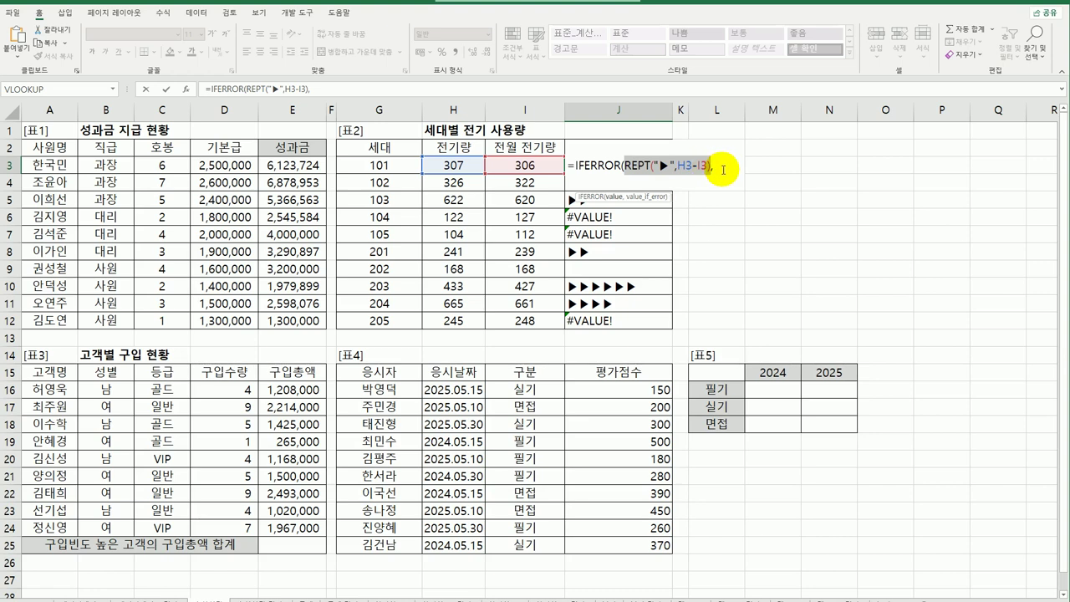
left_click(724, 165)
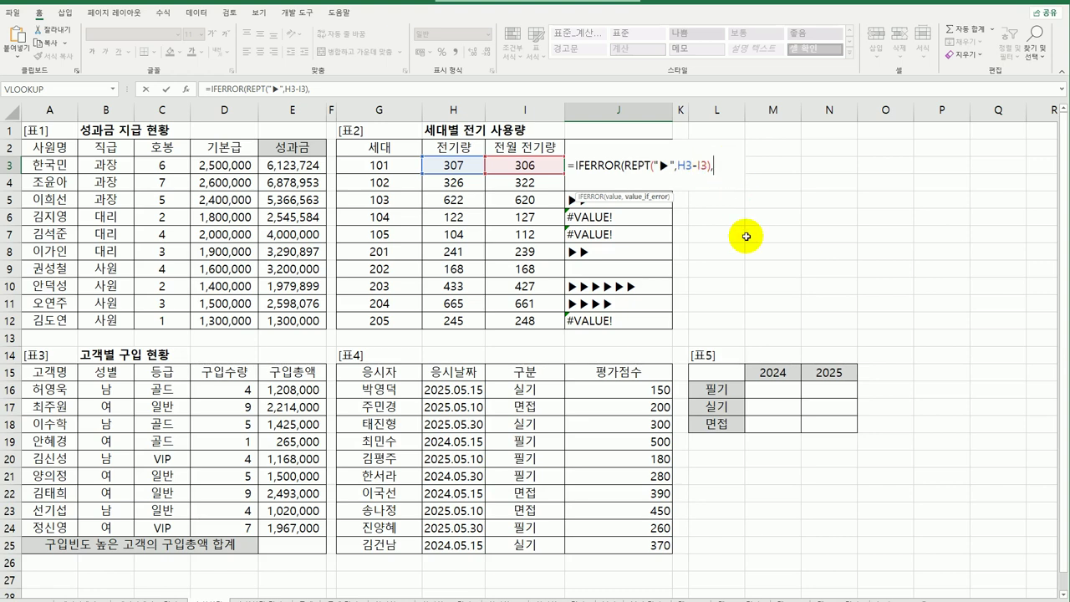
key("ctrl+v")
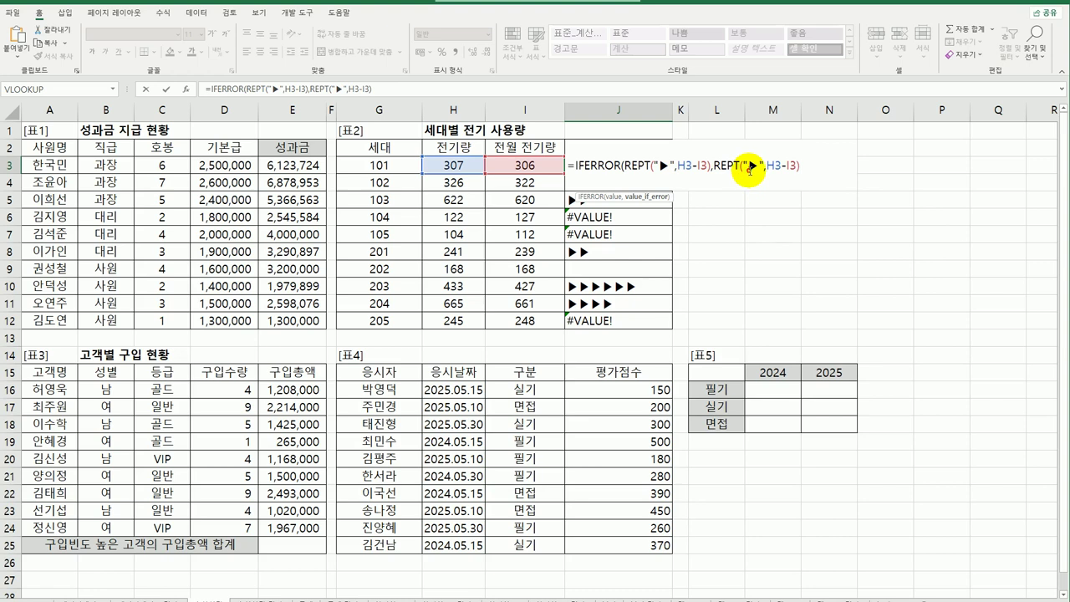
Replace the ▶ symbol in the second REPT of the J3 formula with ▷
left_click(756, 166)
key("BackSpace")
type("a")
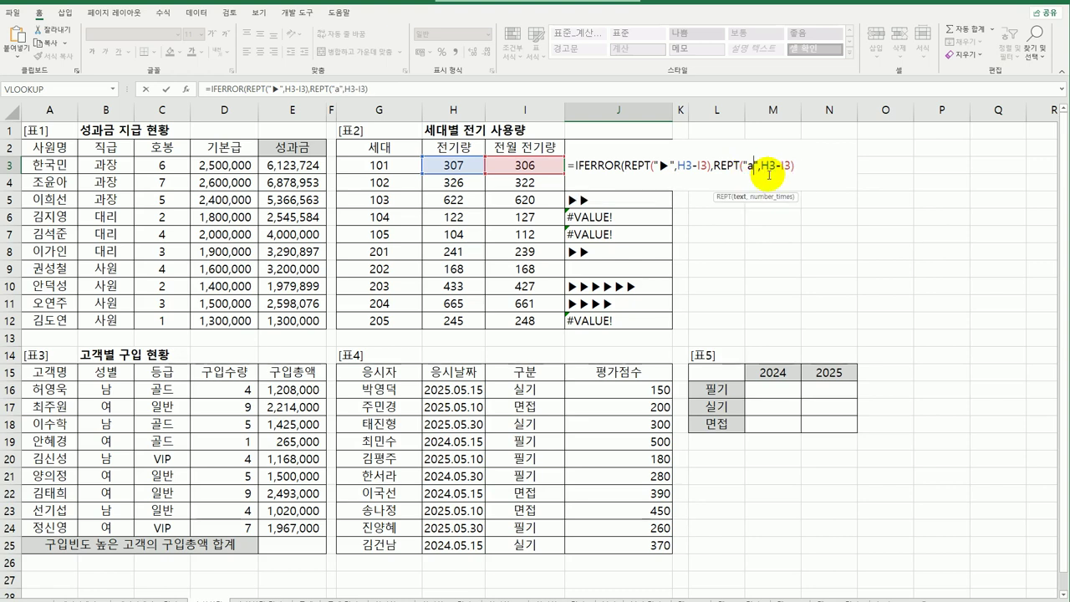
key("BackSpace")
type("ㅁ")
key("Hangul_Hanja")
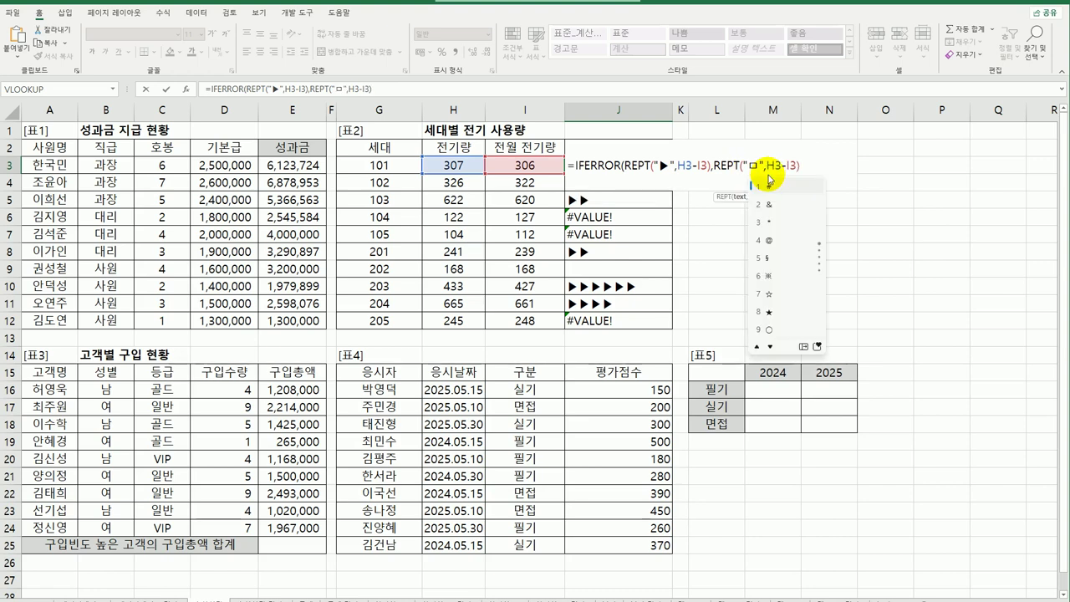
left_click(804, 345)
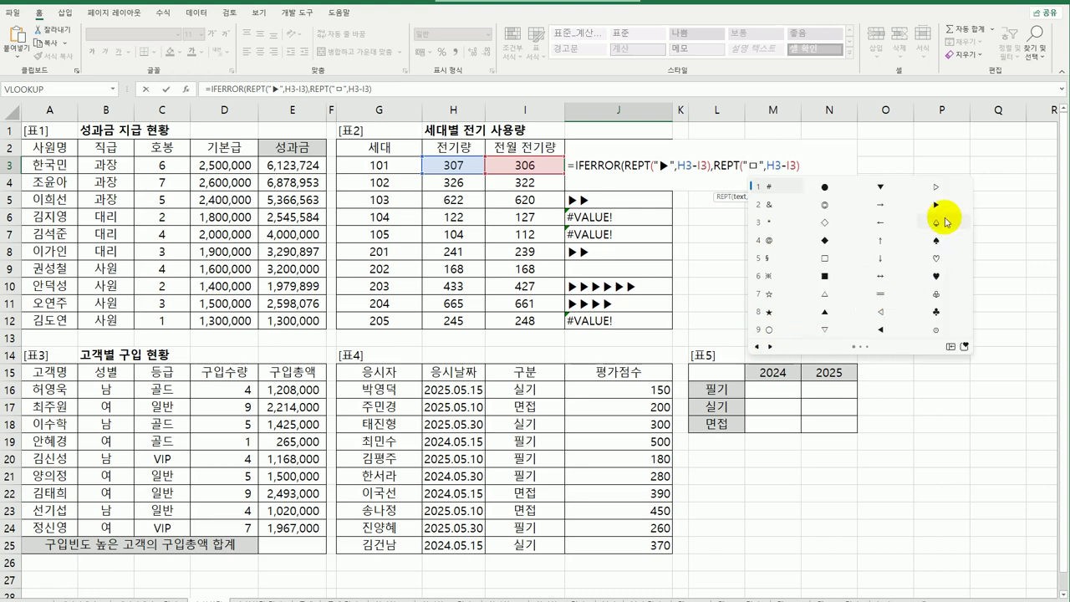
left_click(937, 189)
Wrap H3-I3 in the second REPT of J3 in ABS and finish the formula, accepting the proposed correction of its closing parenthesis
key("Right")
key("Right")
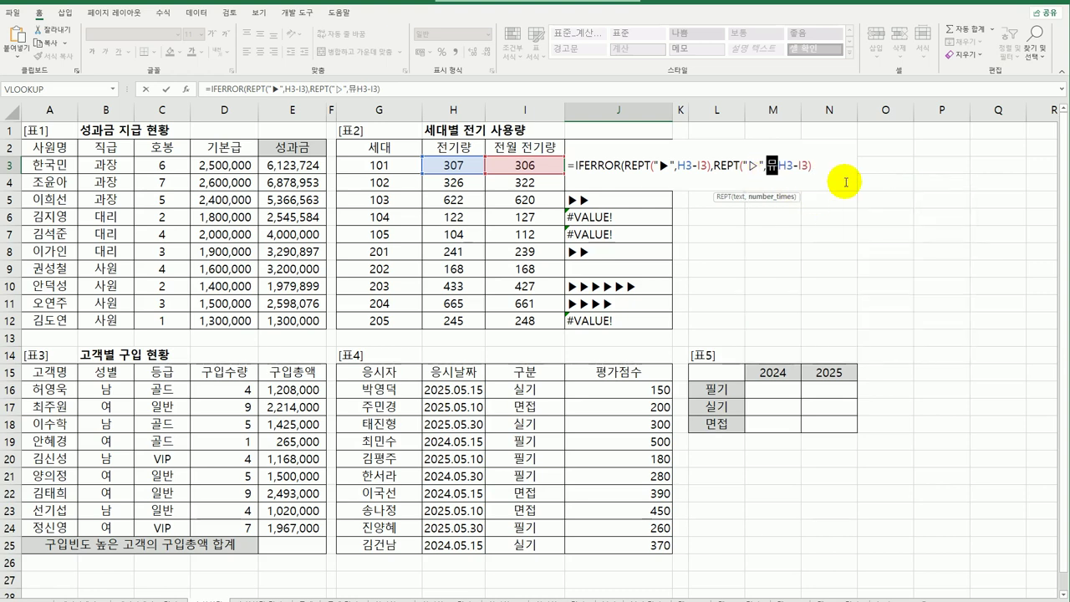
type("abs(H3-I3")
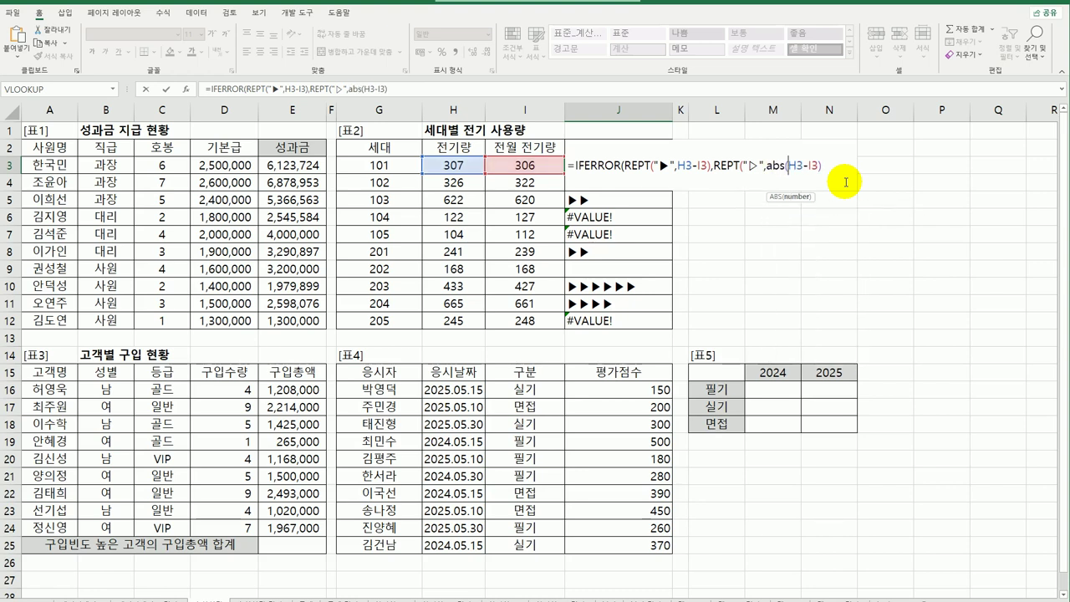
type(")")
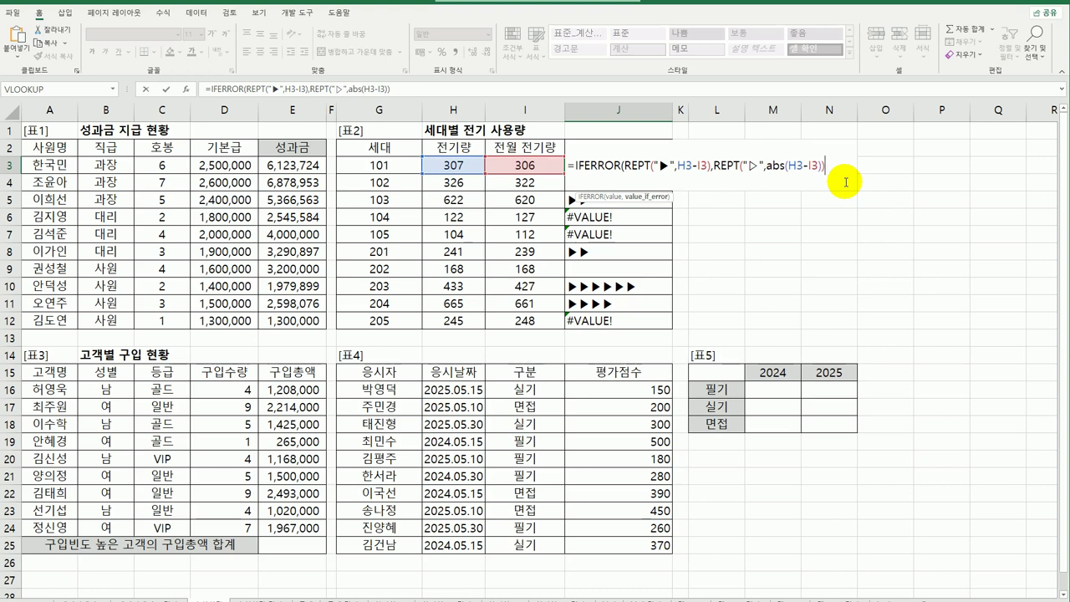
key("Return")
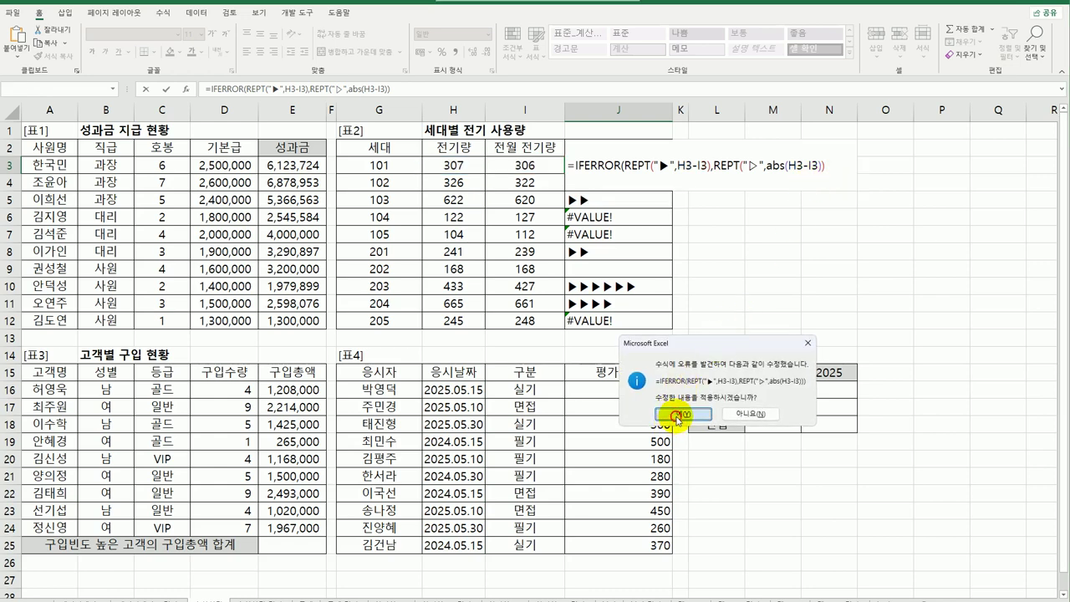
left_click(679, 414)
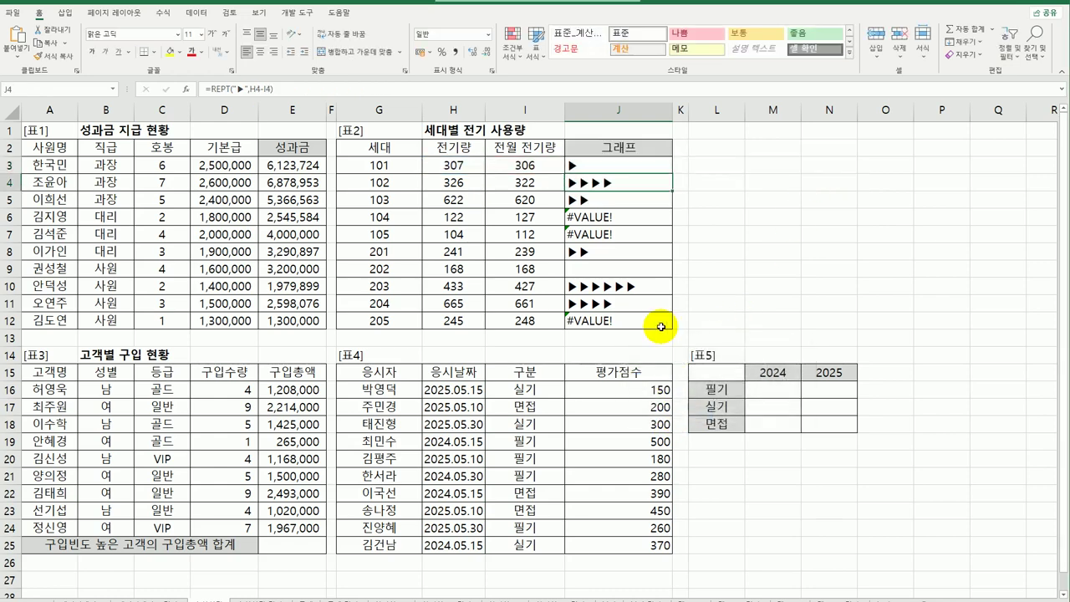
Copy the IFERROR formula in J3 down through J12 of the 그래프 column and check cells J6 and J7
left_click(645, 163)
left_click_drag(674, 173, 667, 326)
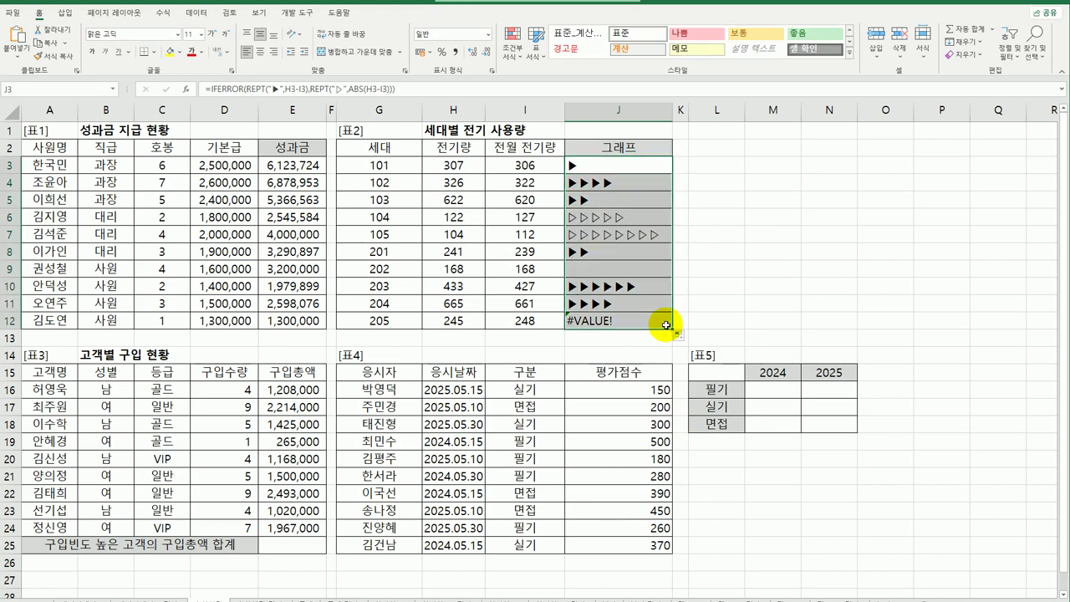
left_click(629, 218)
left_click(633, 237)
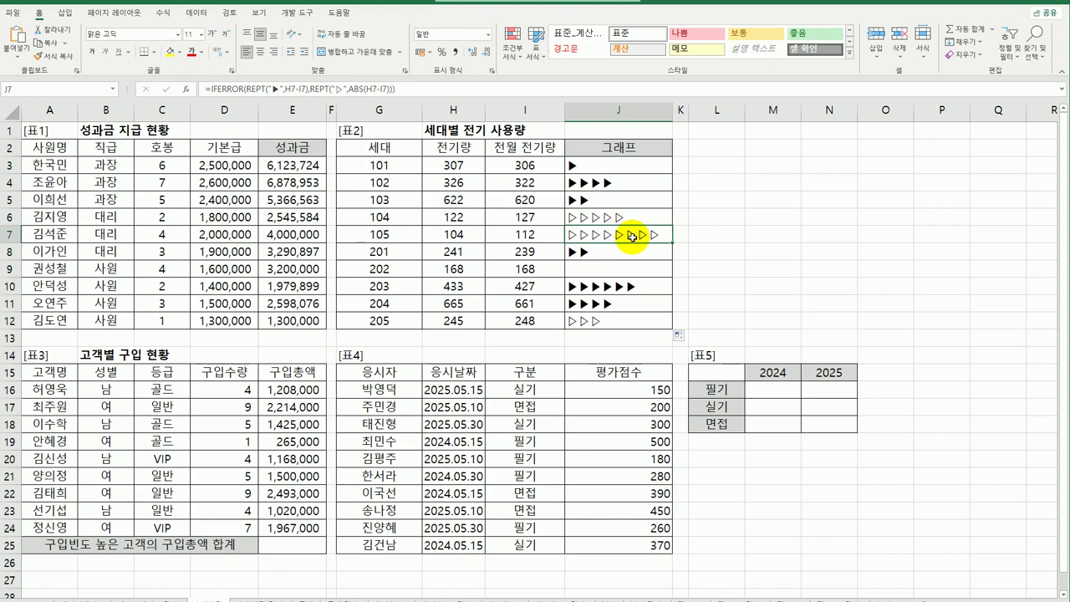
Review the REPT and ABS(H3-I3) parts of the formula in J3 without changing it
left_click(625, 166)
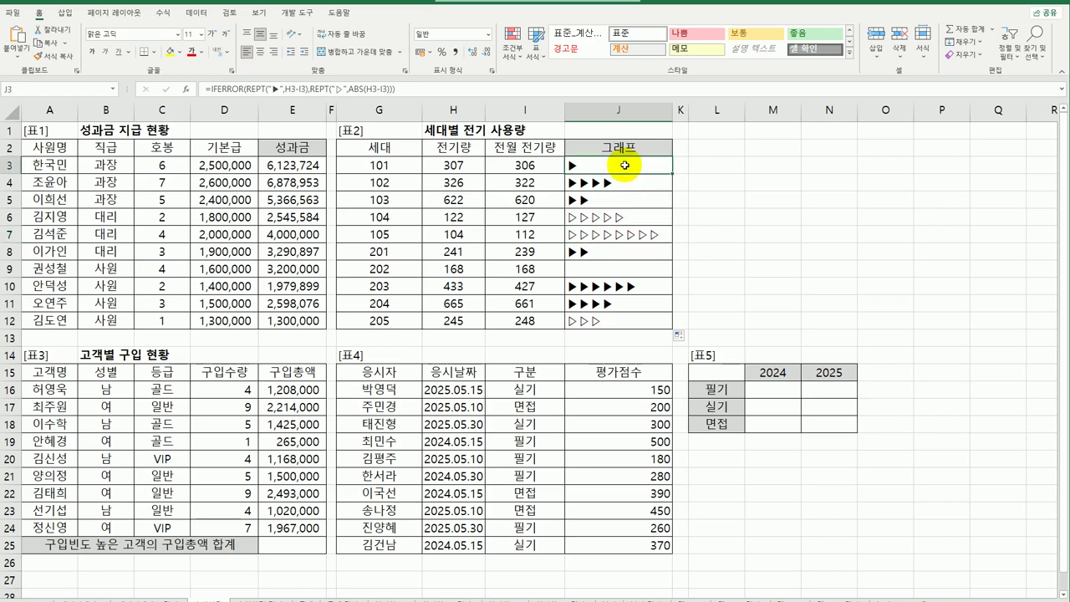
double_click(626, 166)
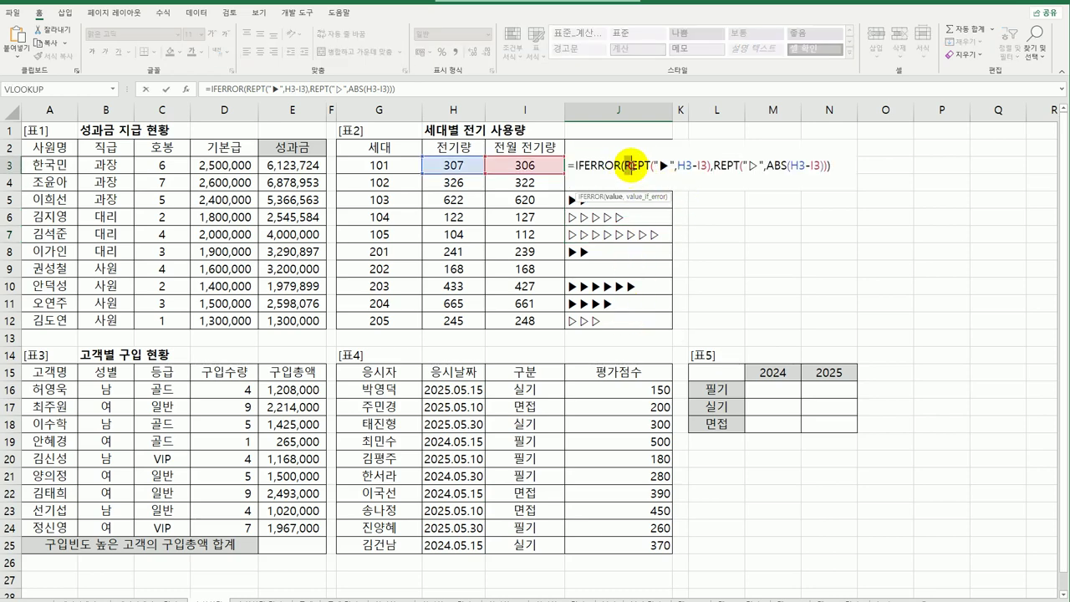
left_click_drag(629, 165, 706, 164)
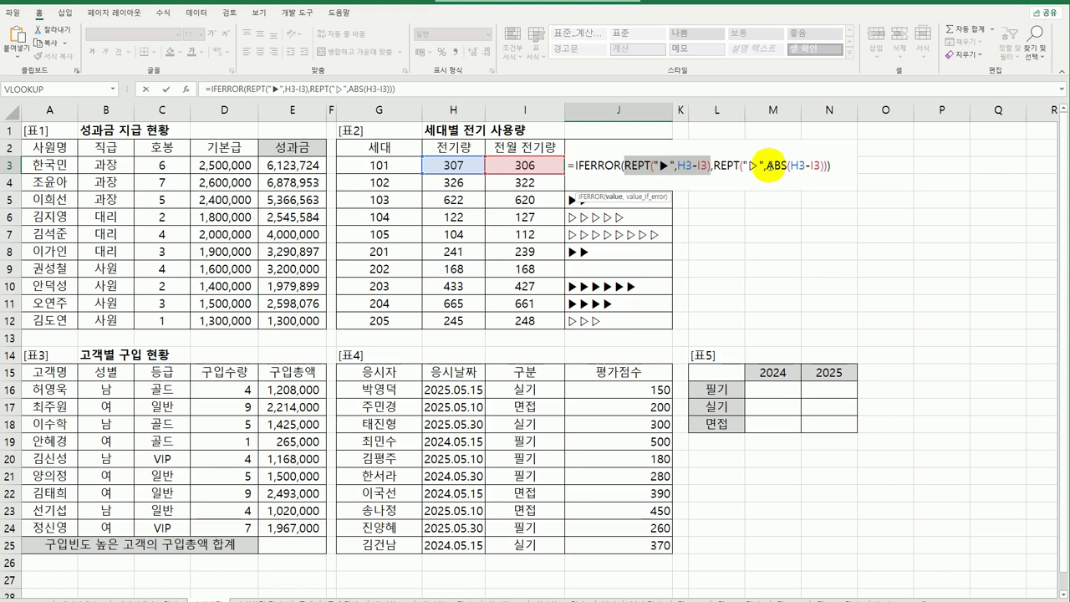
left_click_drag(766, 165, 823, 165)
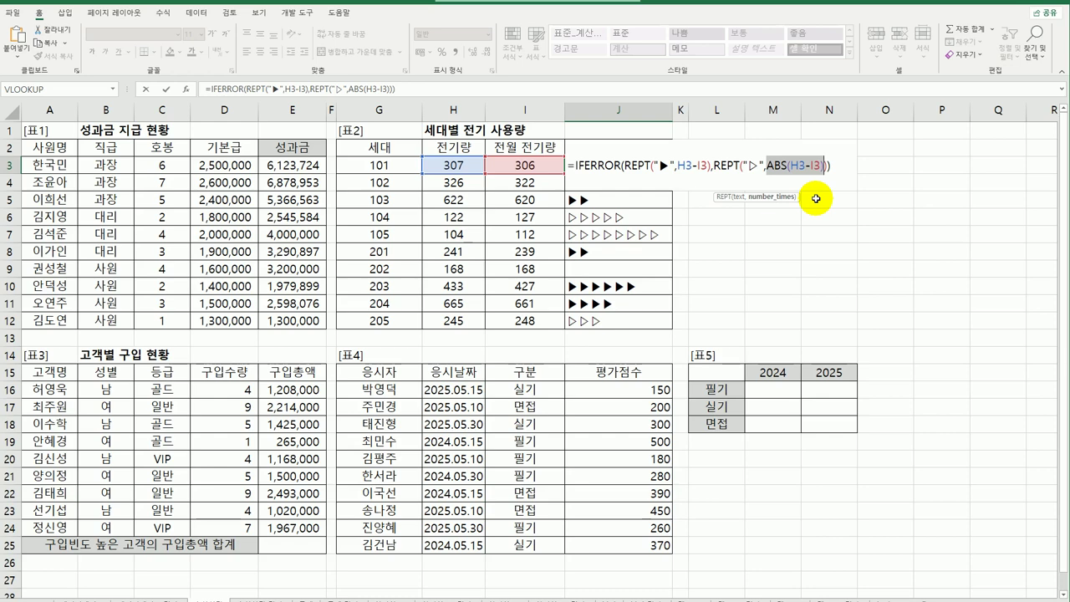
key("Escape")
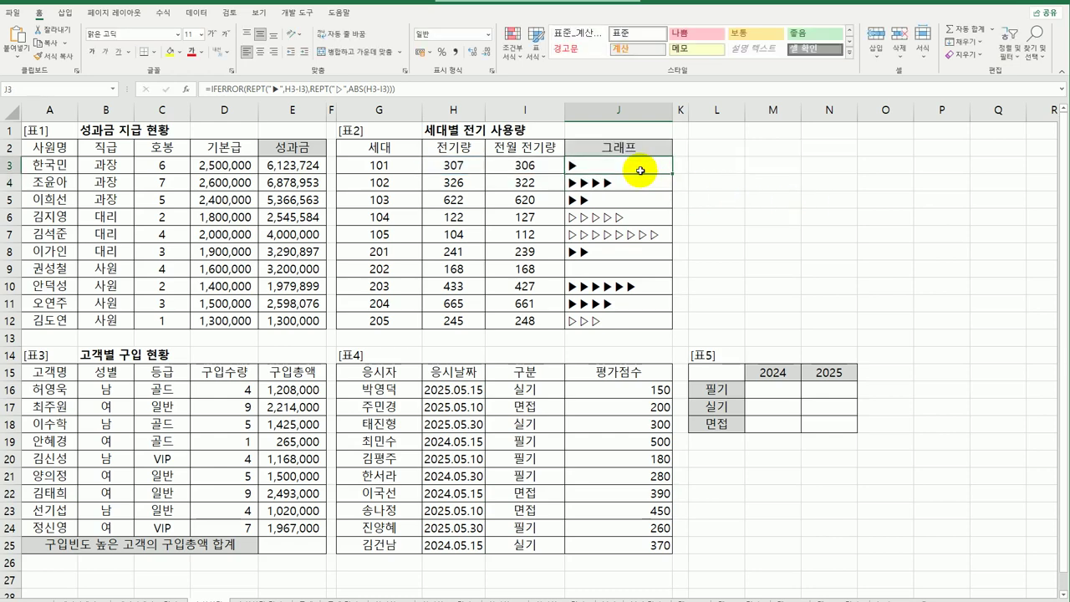
Enter =MODE.SNGL(D16:D24) in E25 of 표3 to find the most frequent 구입수량
left_click(284, 545)
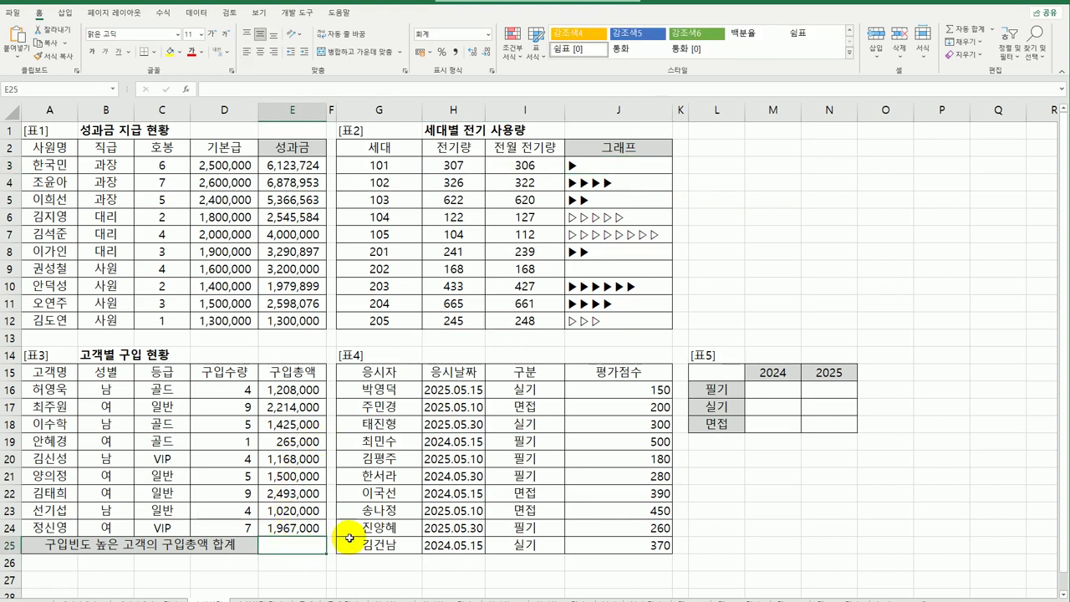
left_click(210, 389)
left_click(220, 521, "shift")
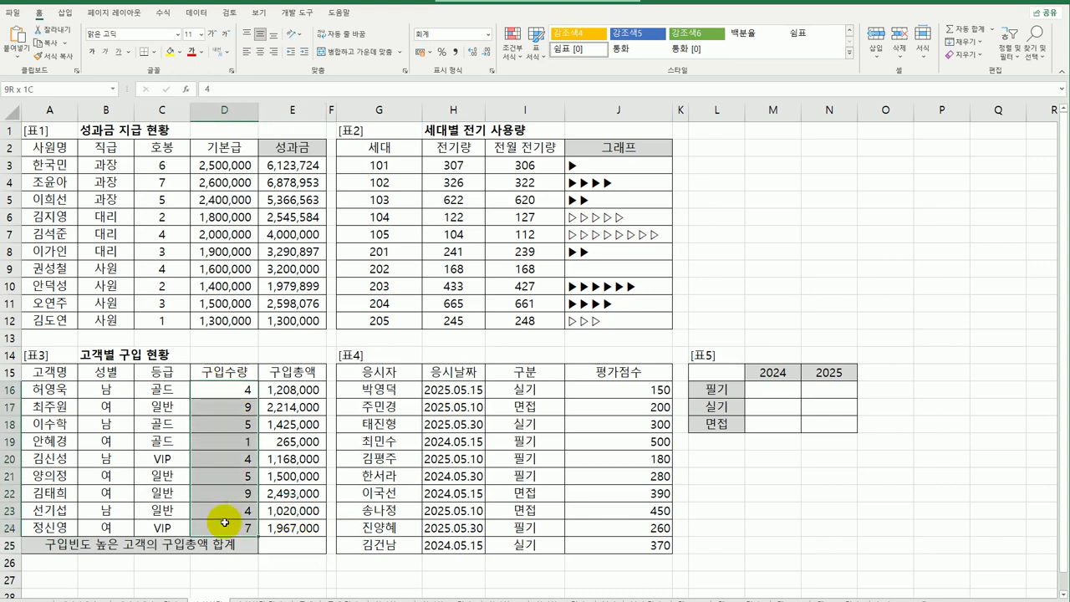
left_click(292, 544)
type("=mo")
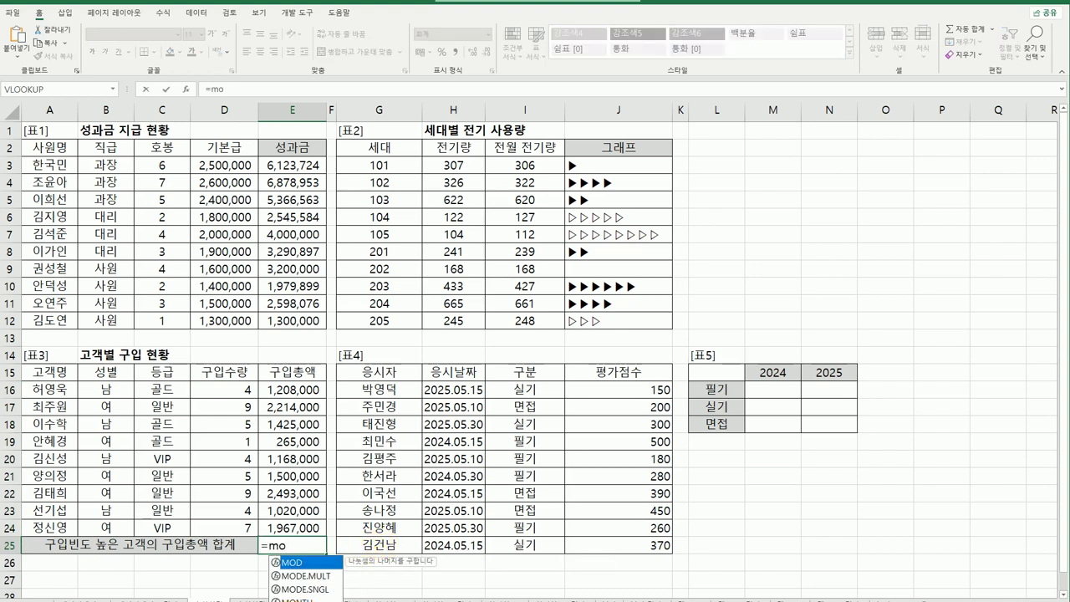
key("Down")
key("Down")
key("Tab")
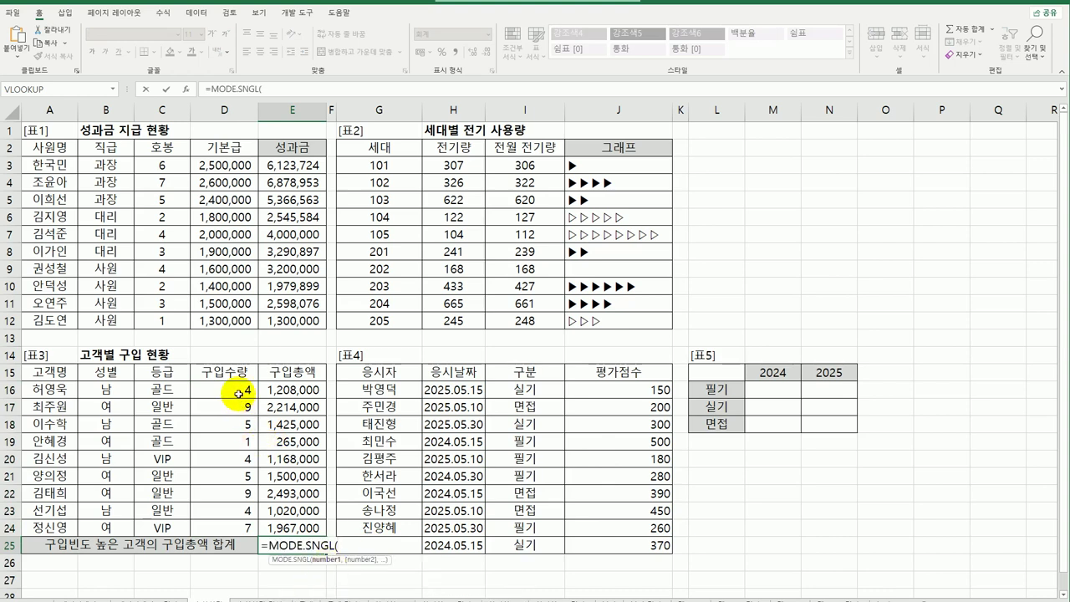
left_click_drag(238, 389, 231, 525)
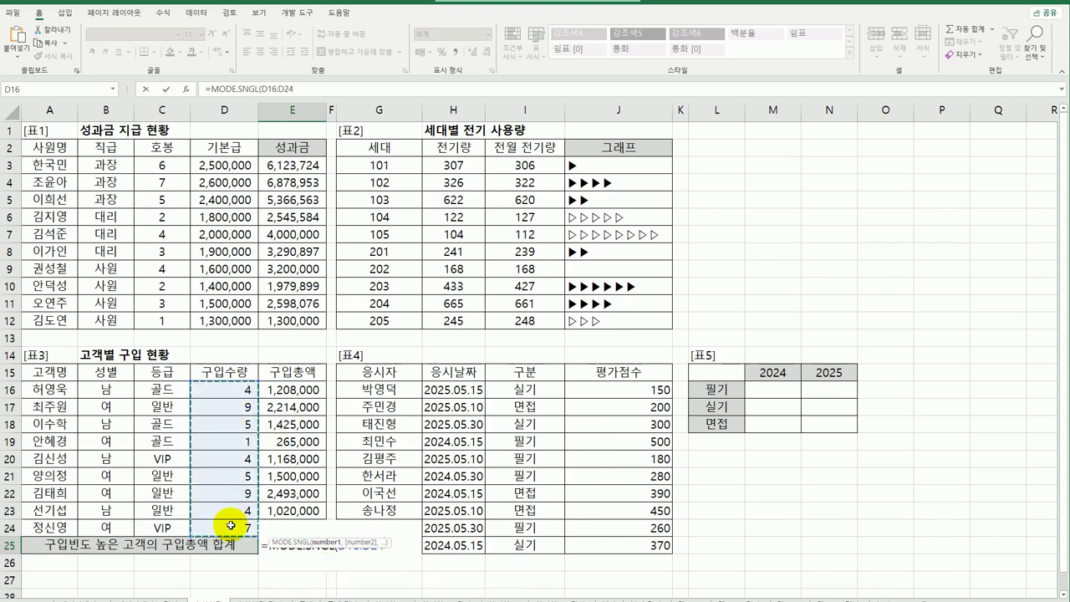
type(")")
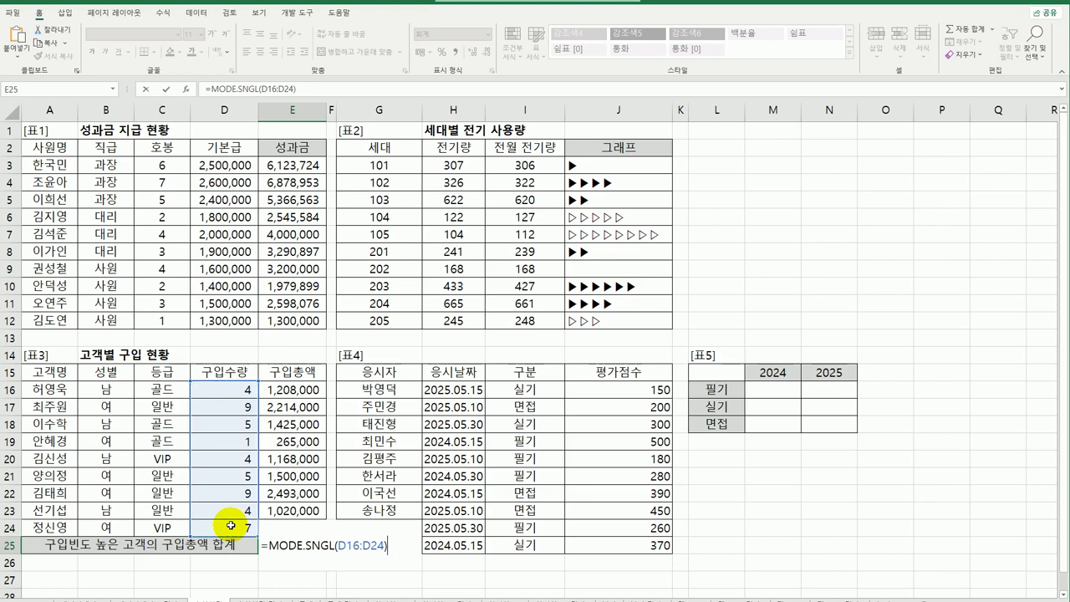
key("ctrl+Return")
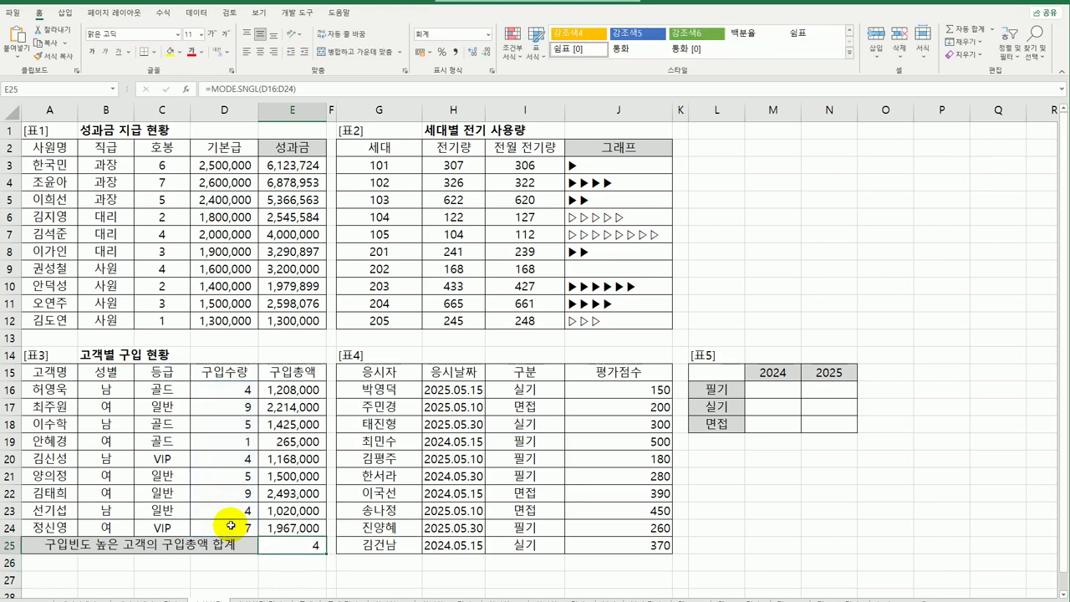
Check the most frequent 구입수량 in 표3 by selecting D16, D20 and D23 together
left_click(244, 390)
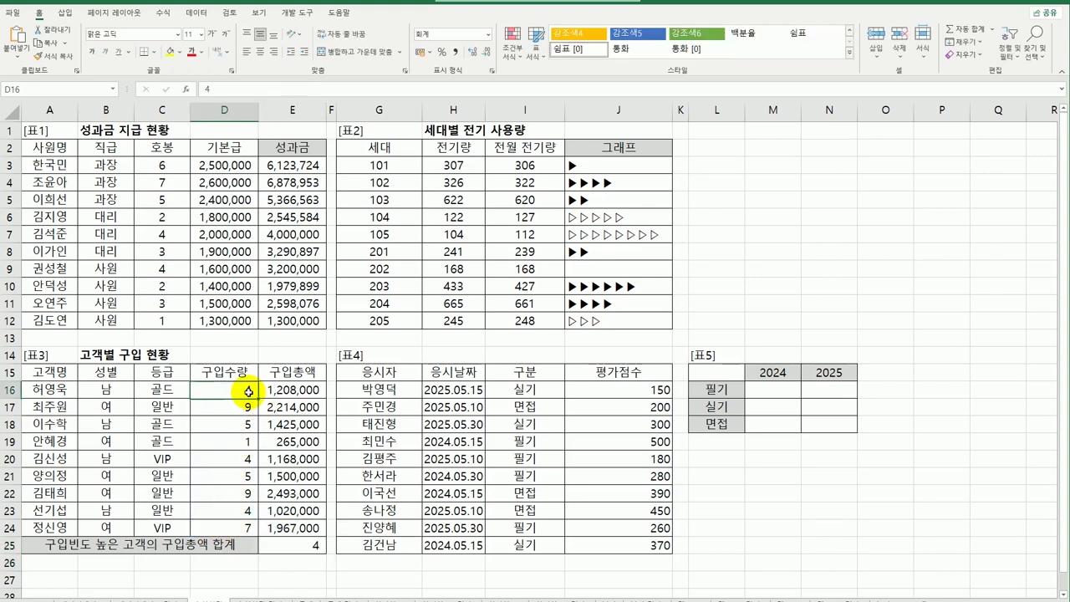
left_click(245, 459, "ctrl")
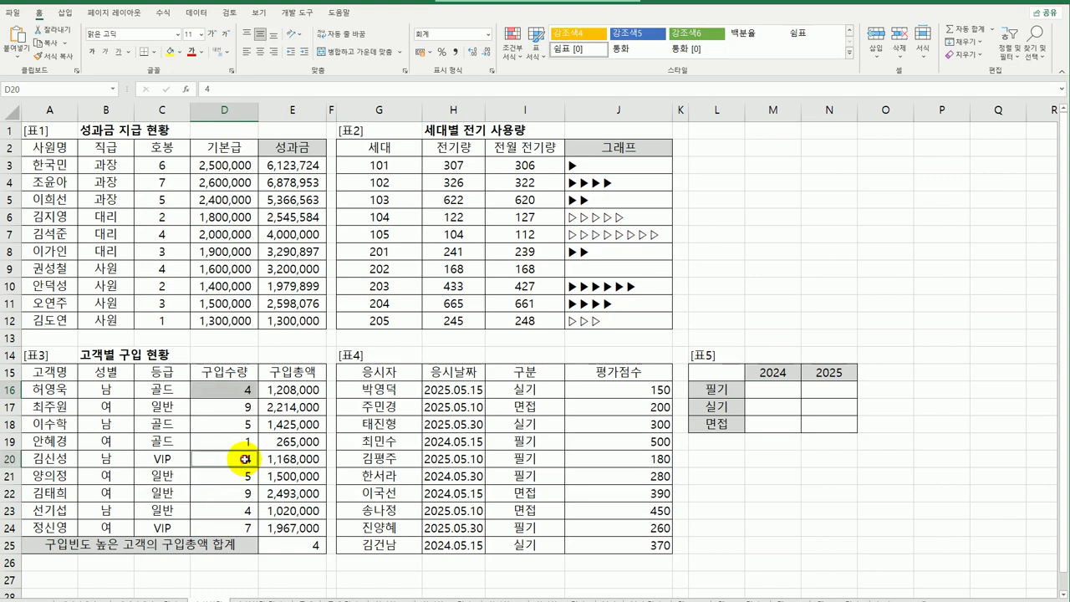
left_click(245, 510, "ctrl")
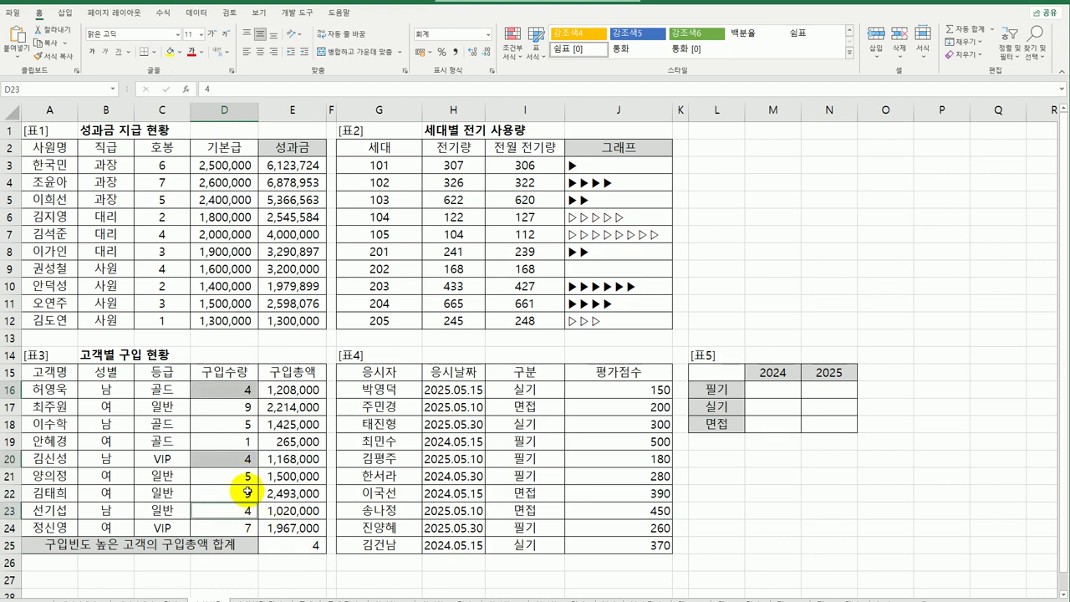
left_click(248, 493)
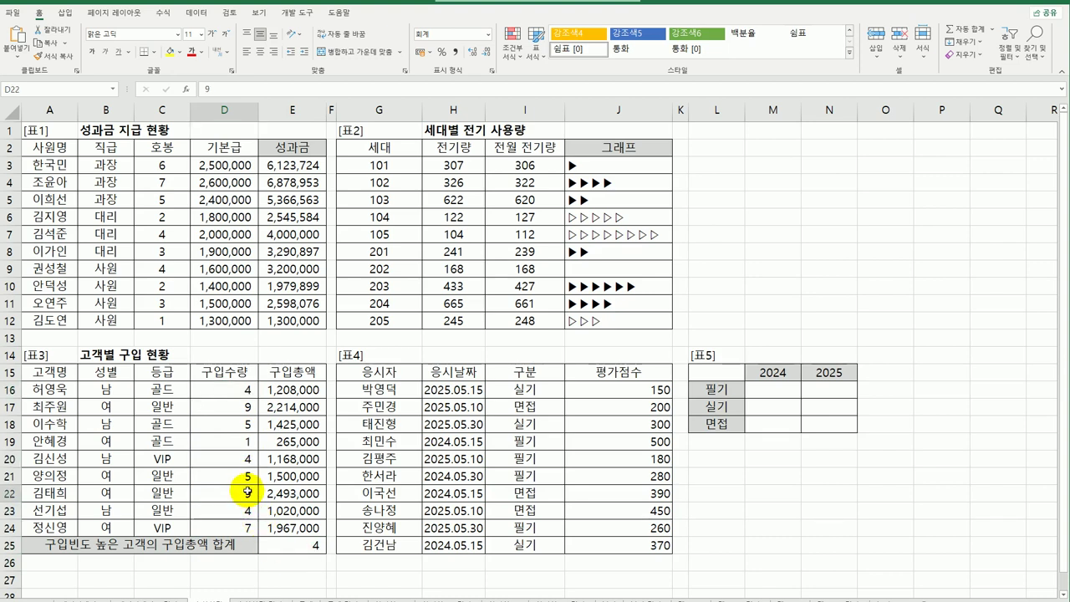
Put SUMIF in front of MODE.SNGL in E25, with D16:D24 as range and the MODE.SNGL expression as criteria
left_click(297, 545)
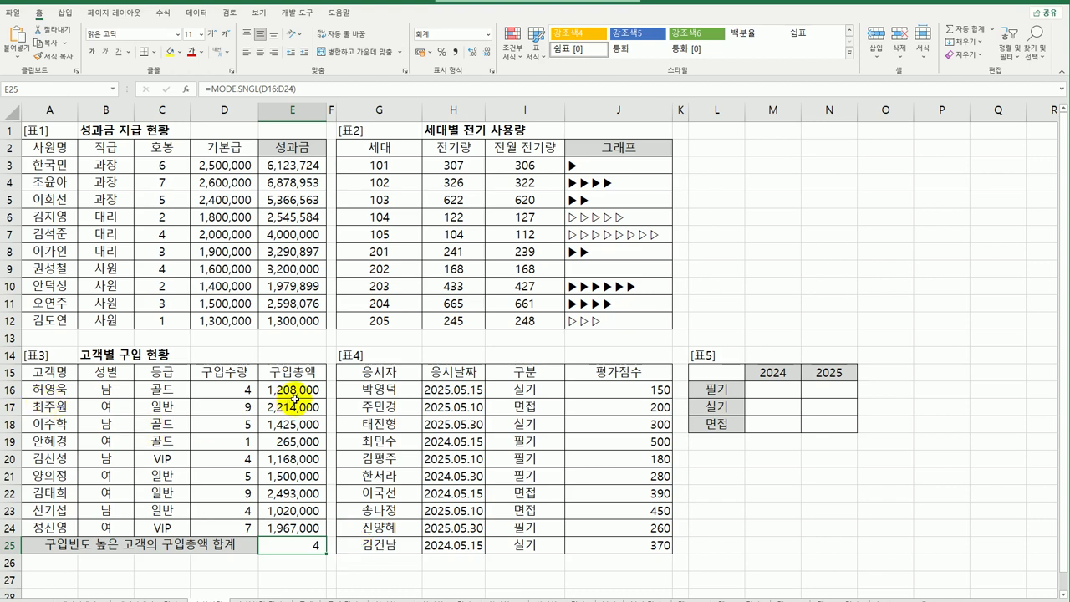
double_click(296, 546)
left_click(276, 548)
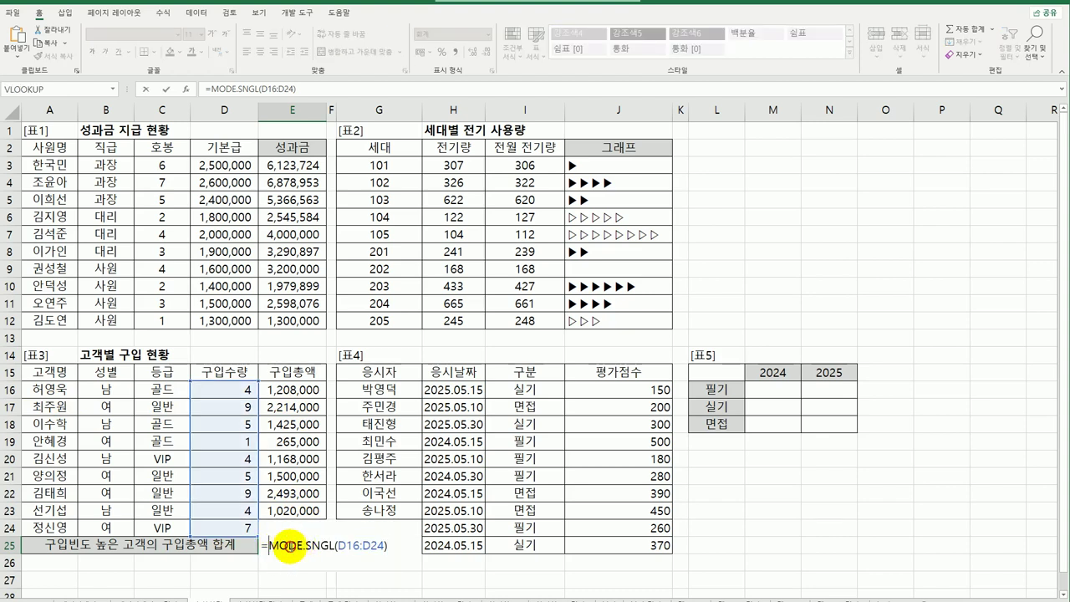
type("sumif")
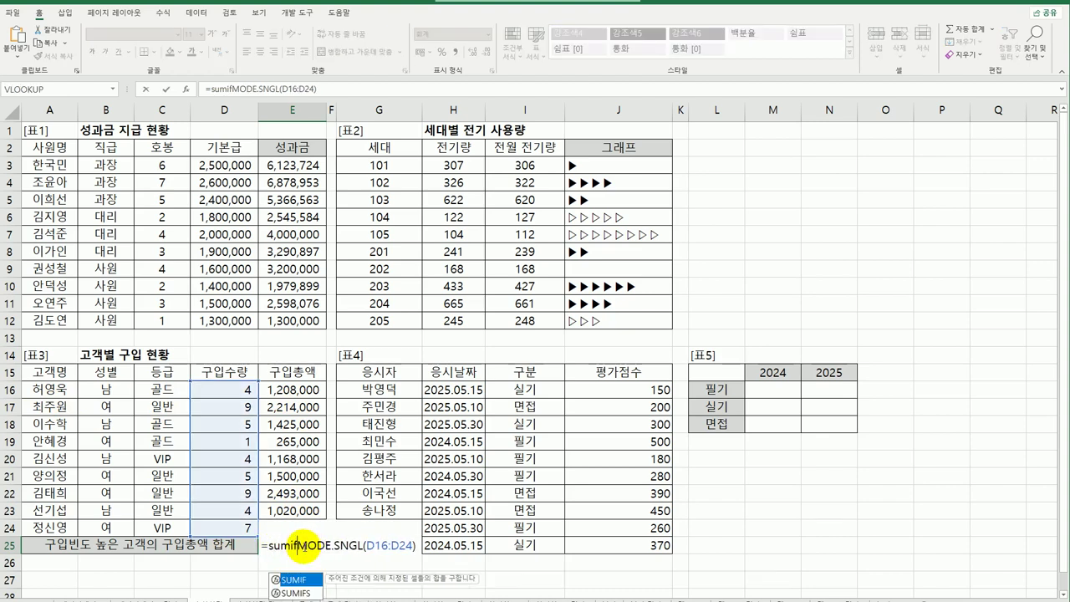
key("Tab")
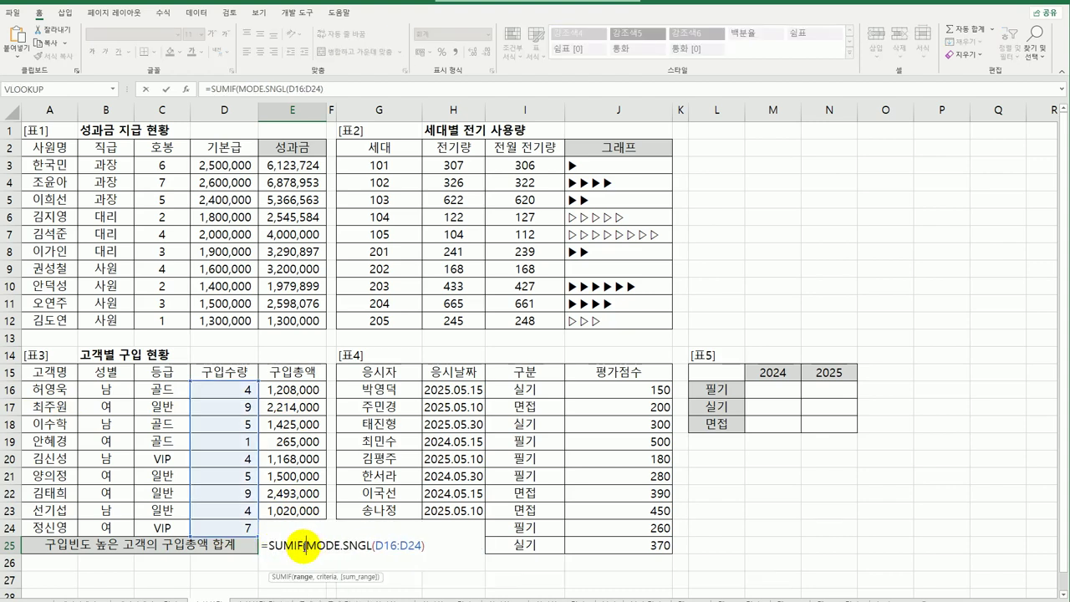
left_click_drag(241, 390, 246, 530)
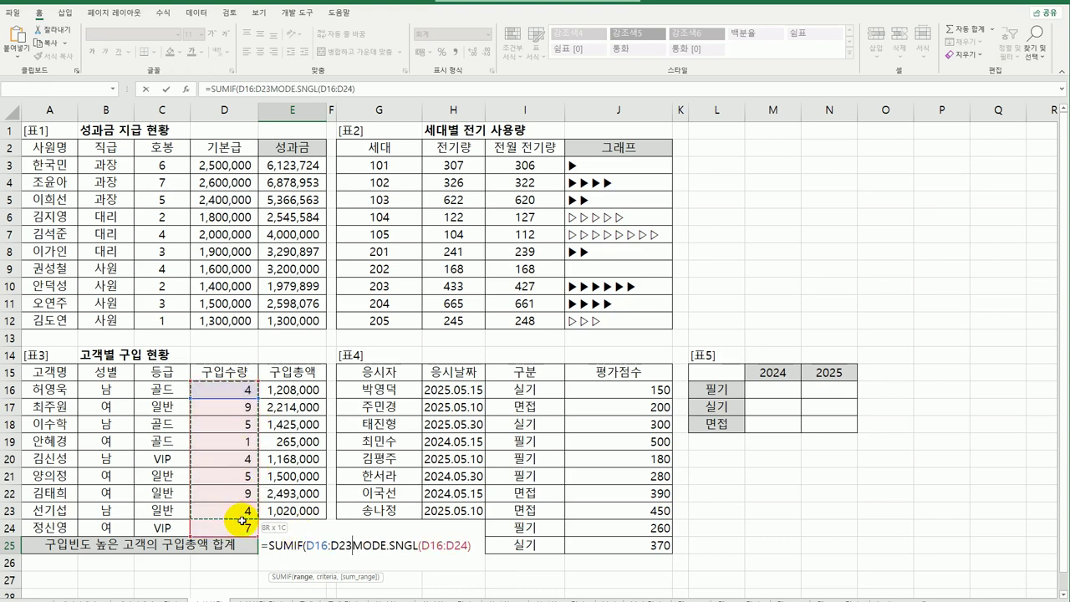
type(",")
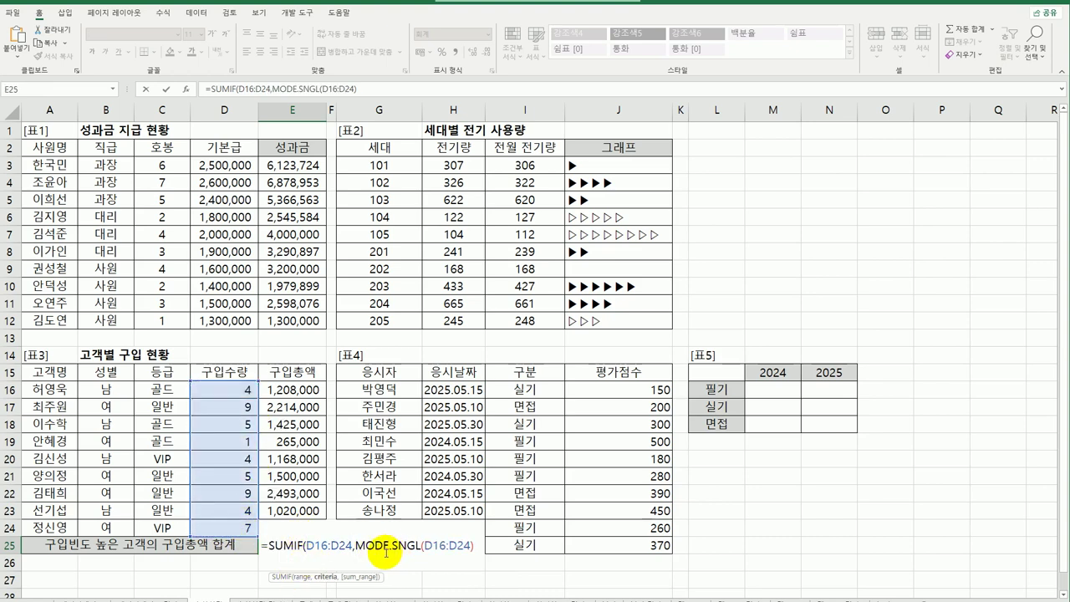
Add E16:E24 as the sum_range and complete E25 as =SUMIF(D16:D24,MODE.SNGL(D16:D24),E16:E24)
left_click(493, 549)
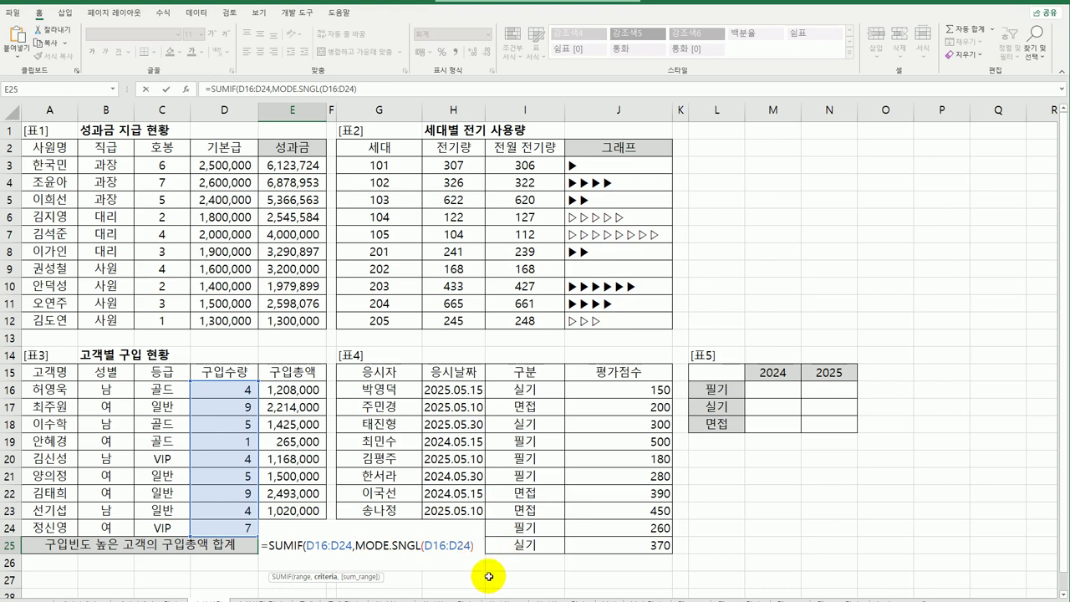
type(",")
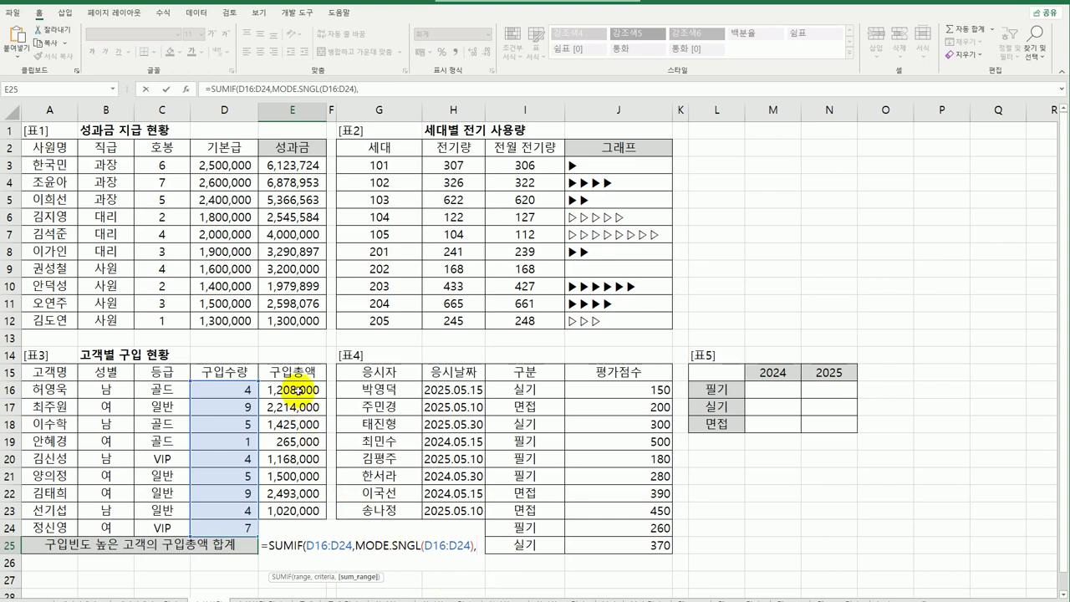
left_click_drag(301, 390, 291, 524)
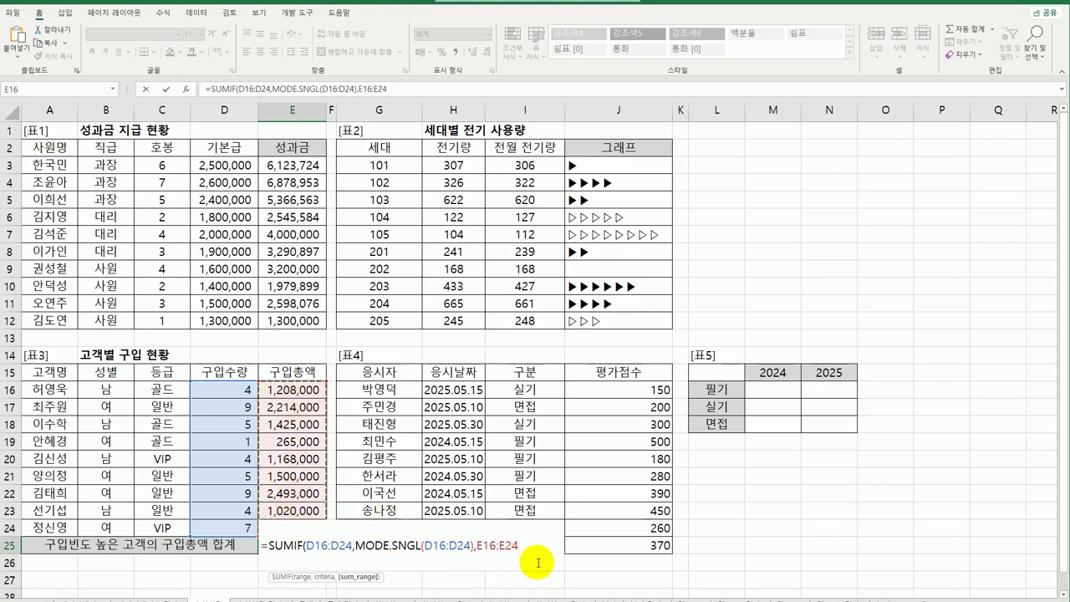
type(")")
key("Return")
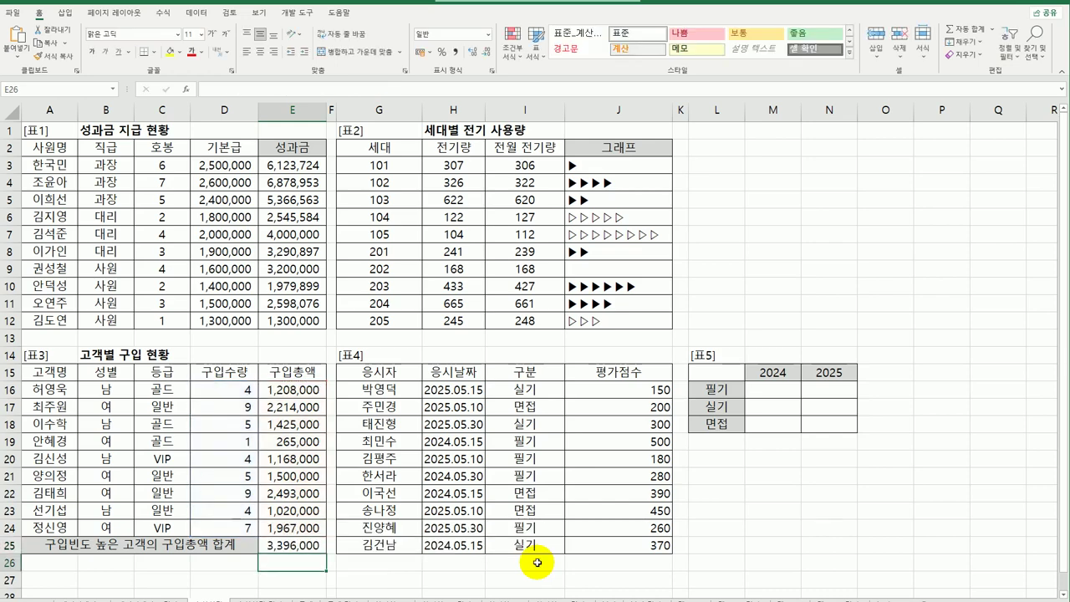
left_click(286, 542)
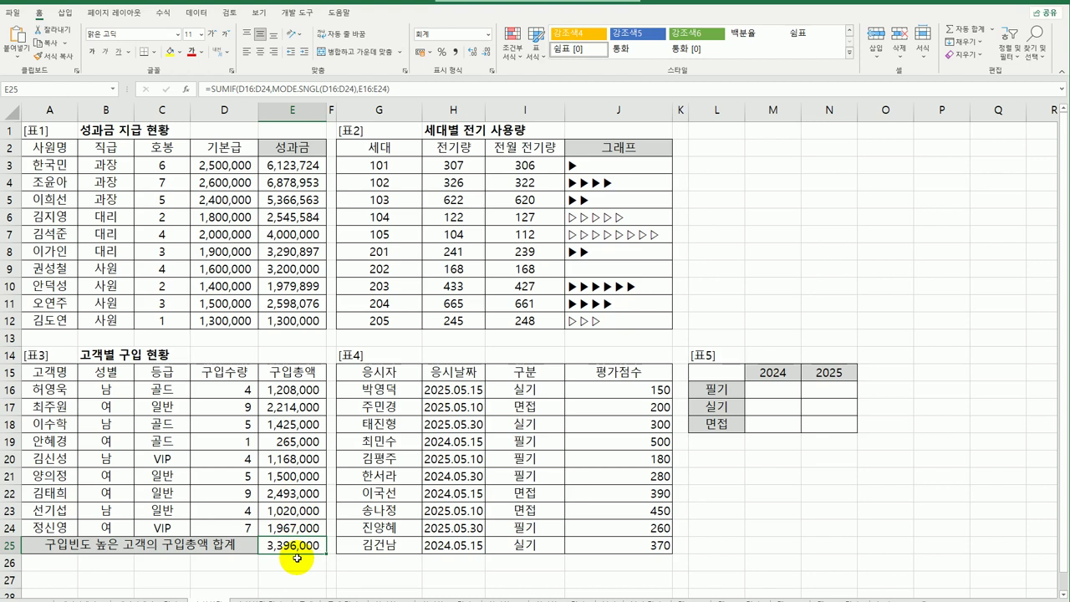
Examine the 응시날짜, 구분 and 평가점수 columns of 표4 against the year headings and result cells M16:N18 of 표5
left_click(792, 392)
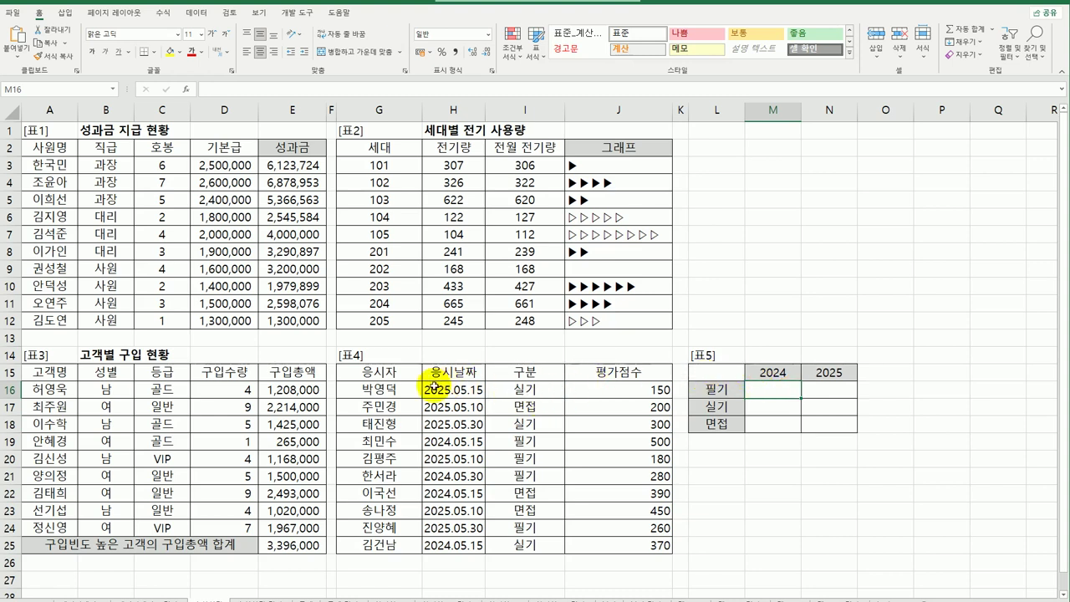
left_click(552, 391)
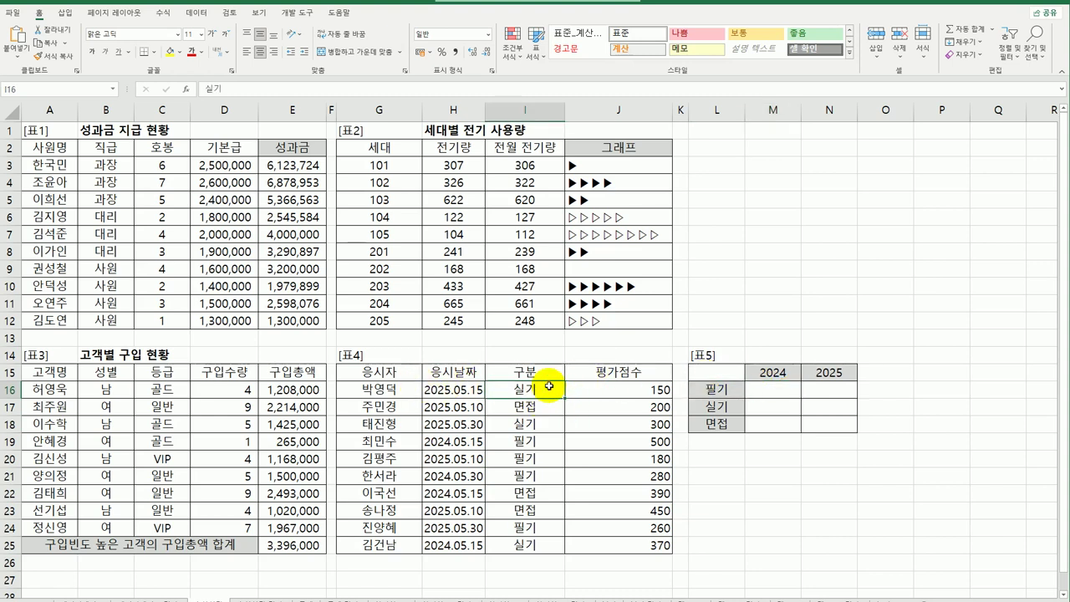
left_click(463, 392)
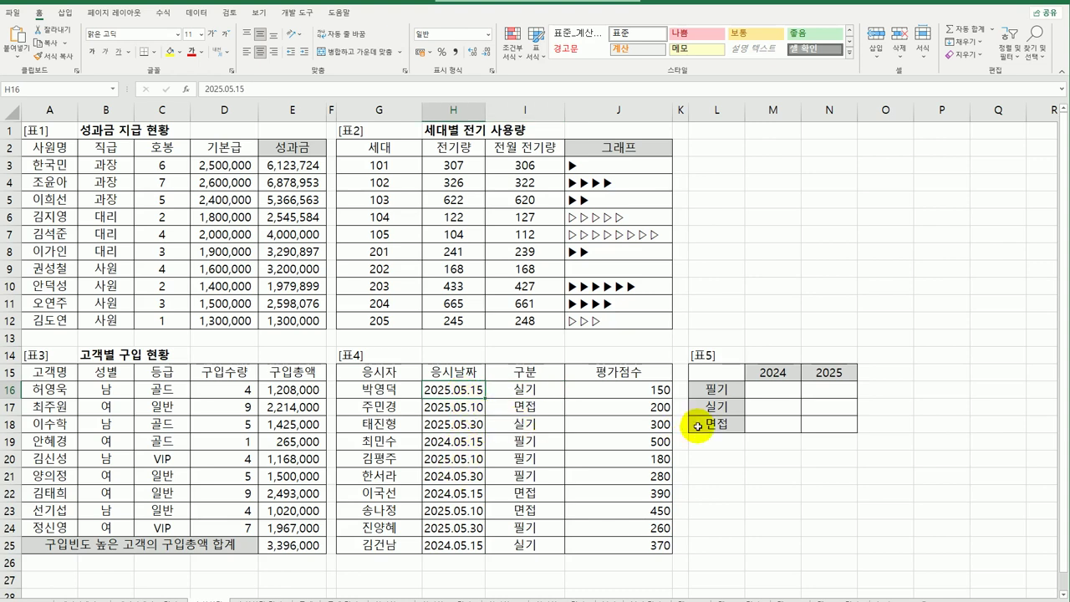
left_click(653, 390)
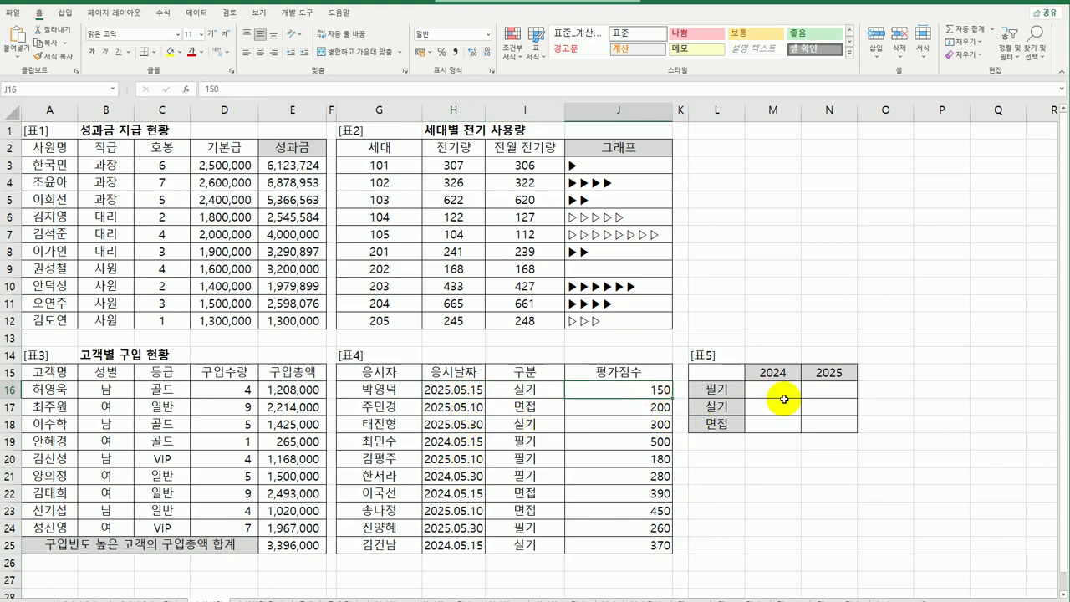
left_click_drag(784, 387, 830, 429)
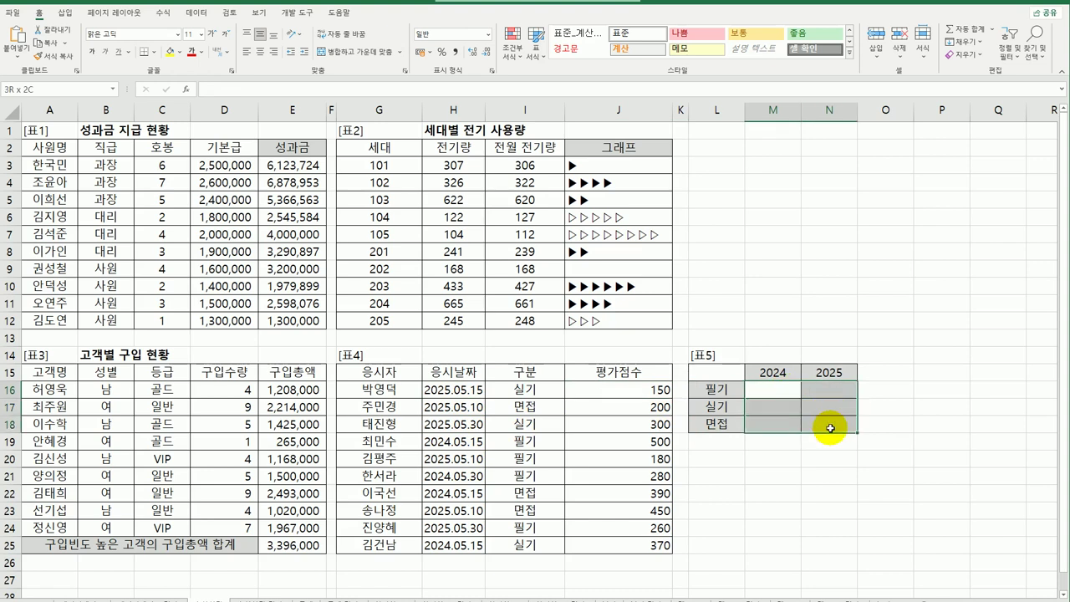
left_click(760, 392)
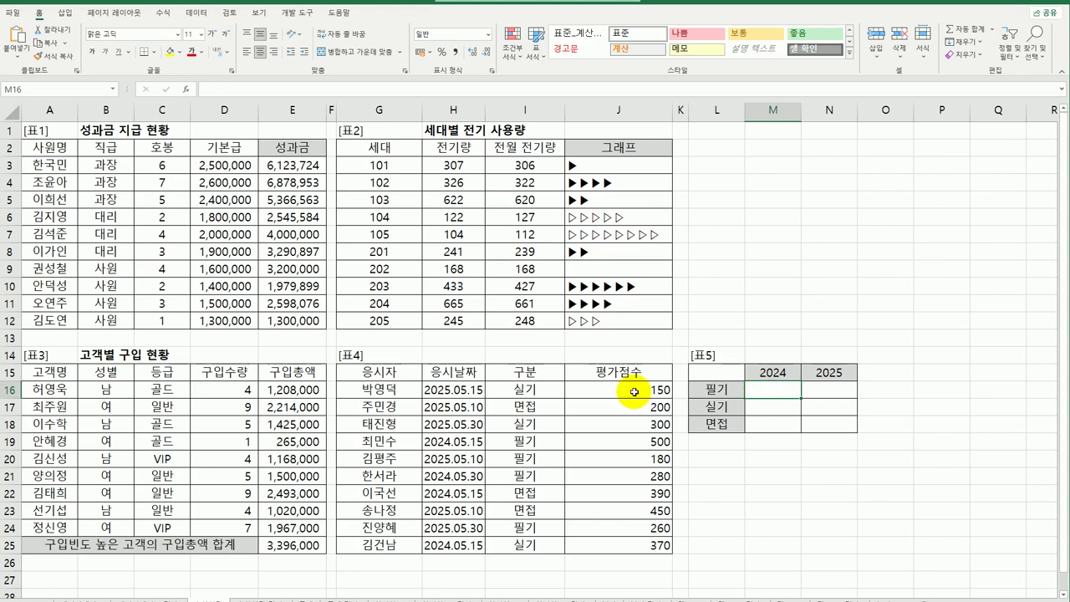
left_click_drag(457, 392, 473, 541)
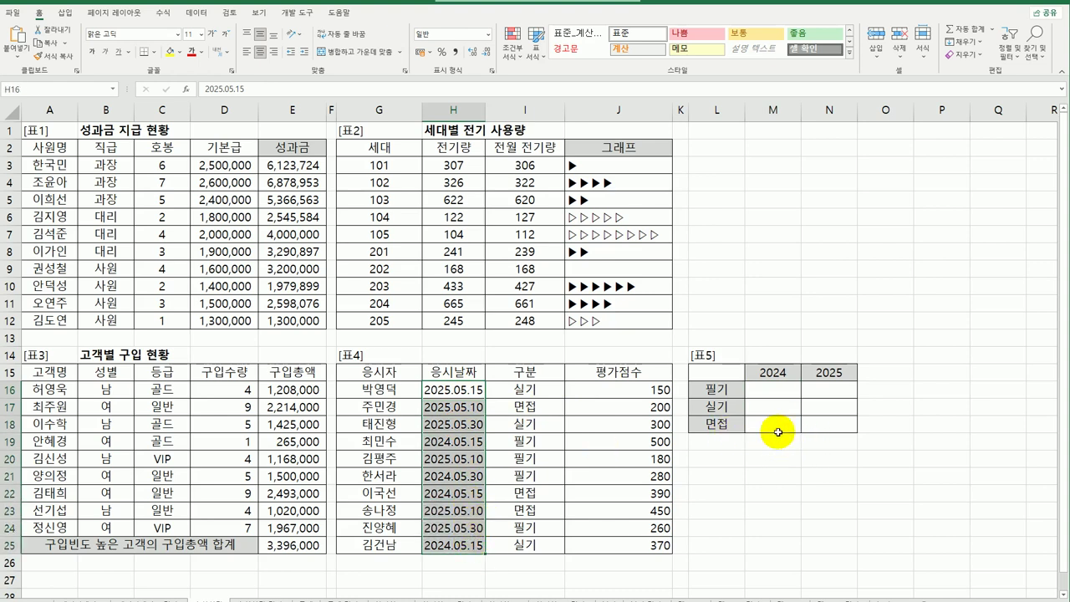
left_click(773, 390)
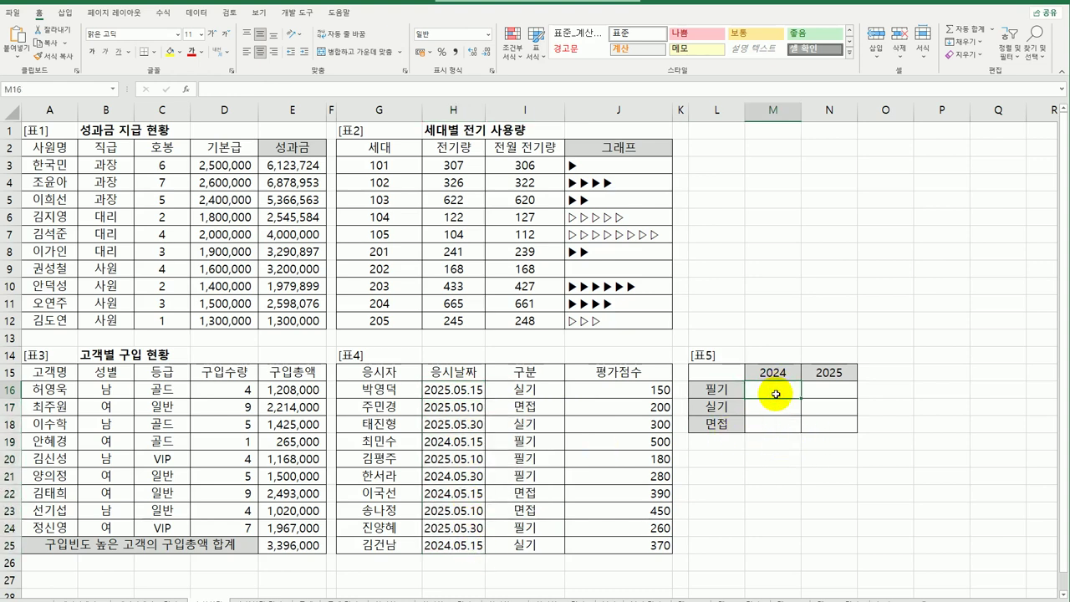
left_click(461, 389)
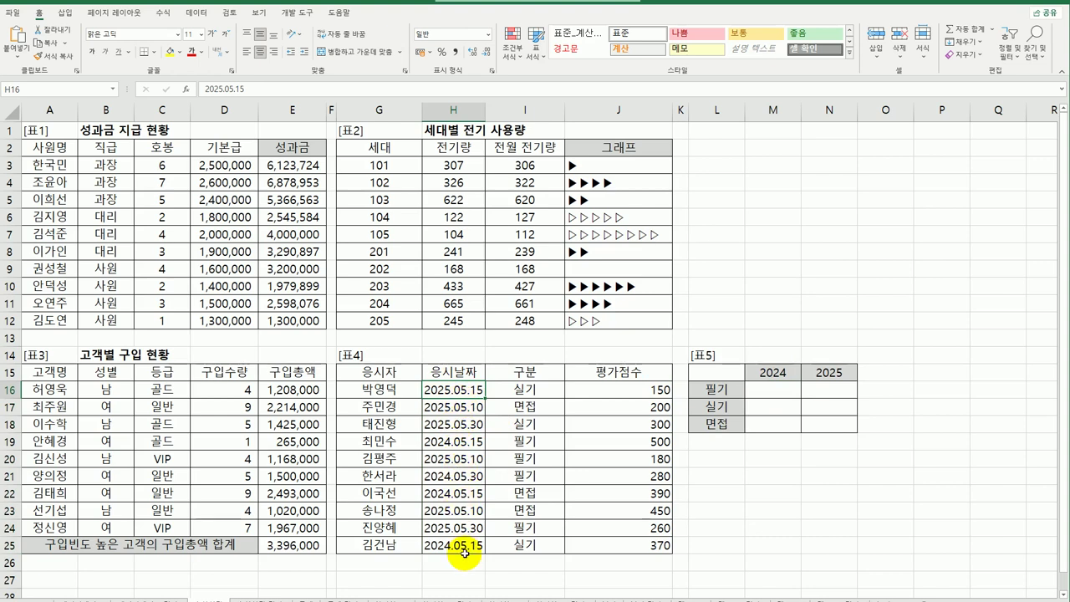
left_click(782, 375)
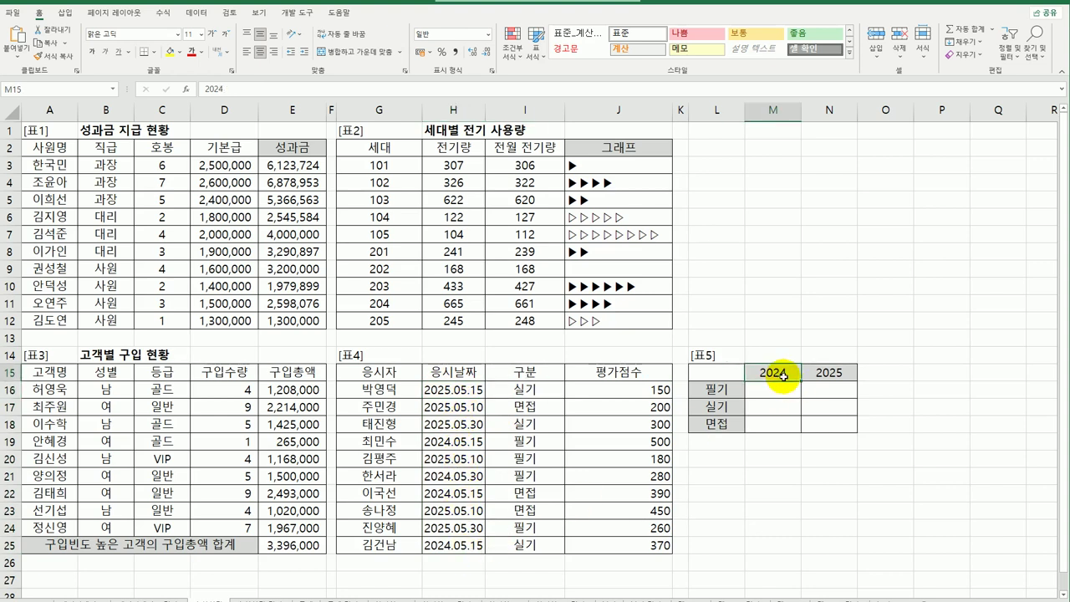
left_click(834, 371)
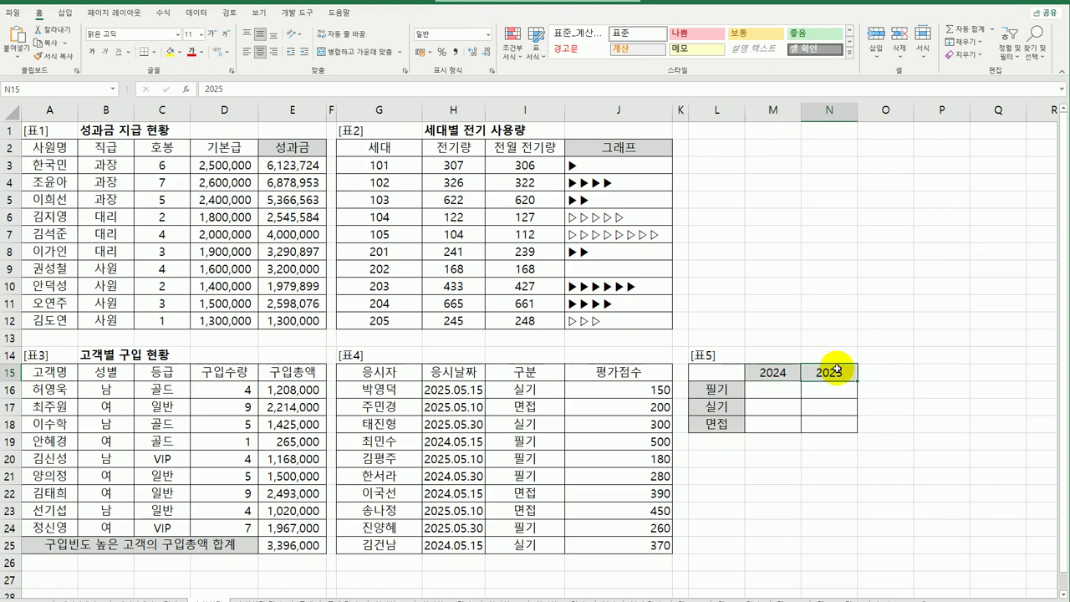
Start a SUMIFS formula in M16 of 표5 with the 평가점수 range $J$16:$J$25 as Sum_range
left_click(772, 390)
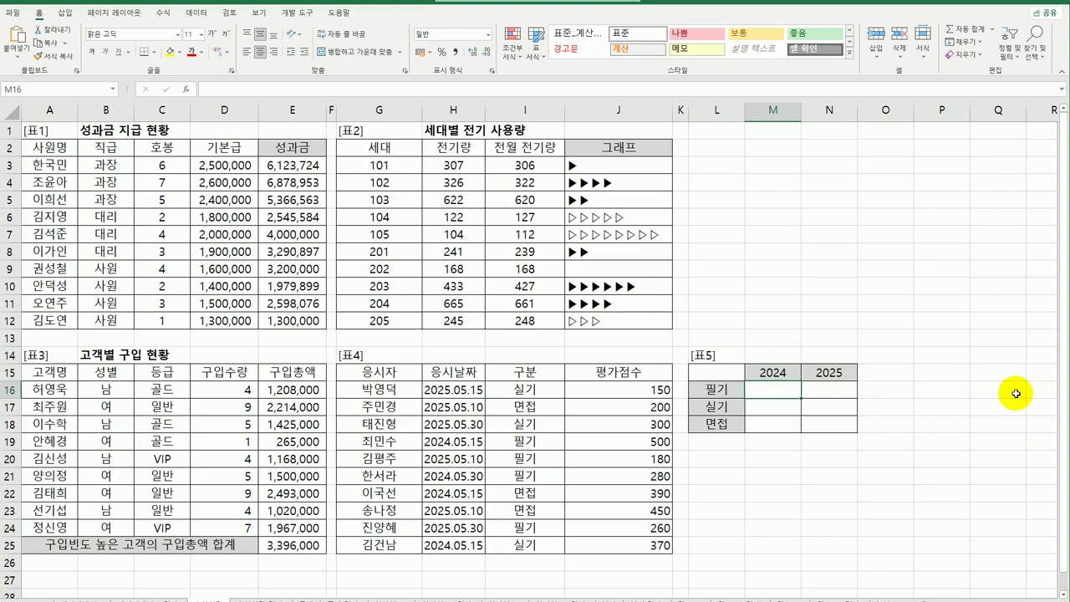
type("=")
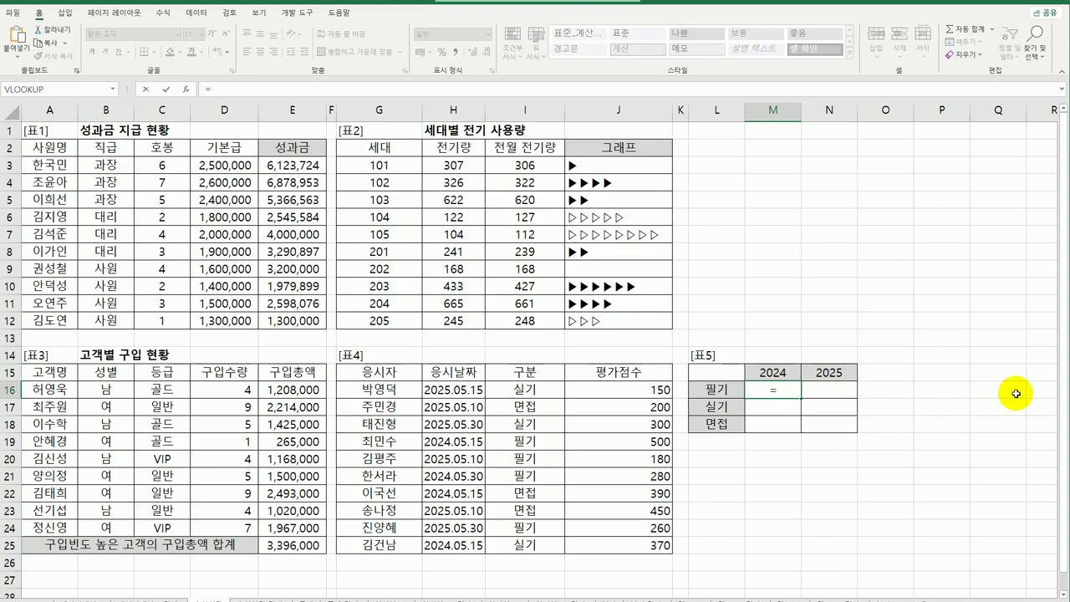
type("sumifs")
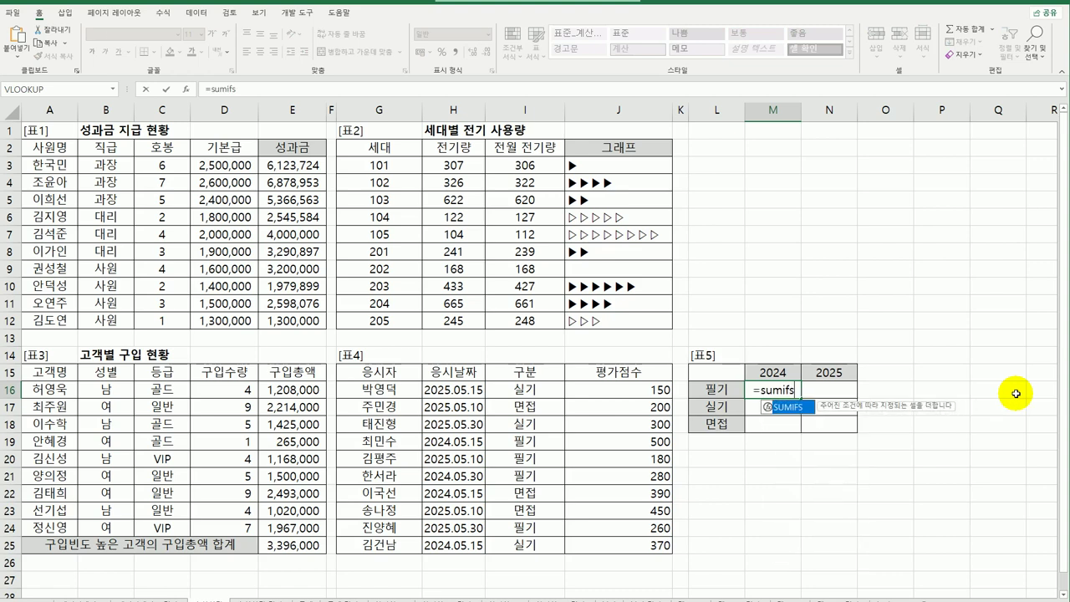
key("Tab")
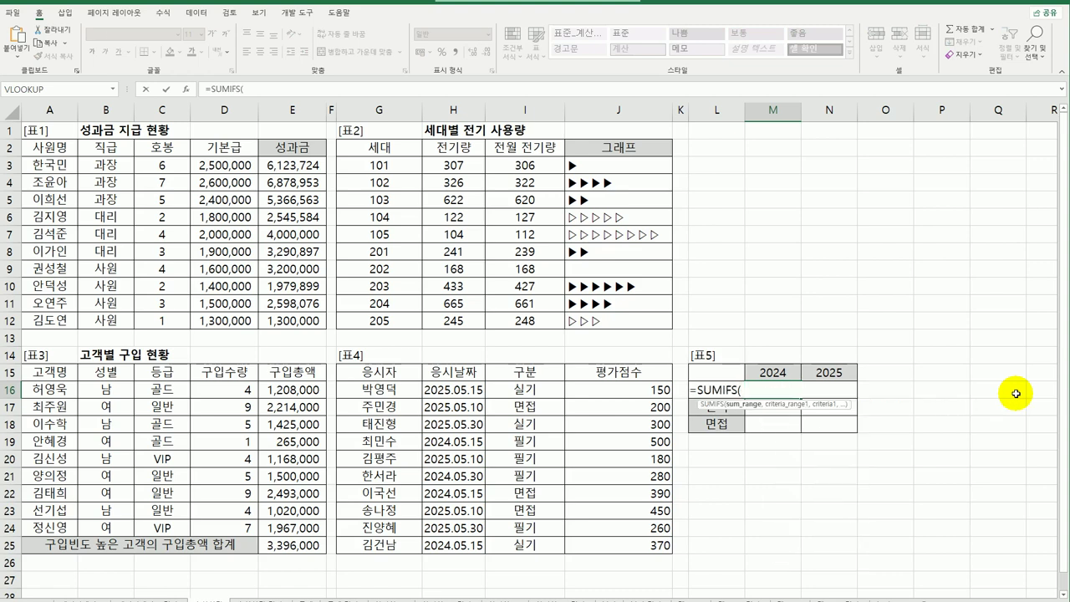
left_click(188, 93)
left_click_drag(617, 223, 794, 147)
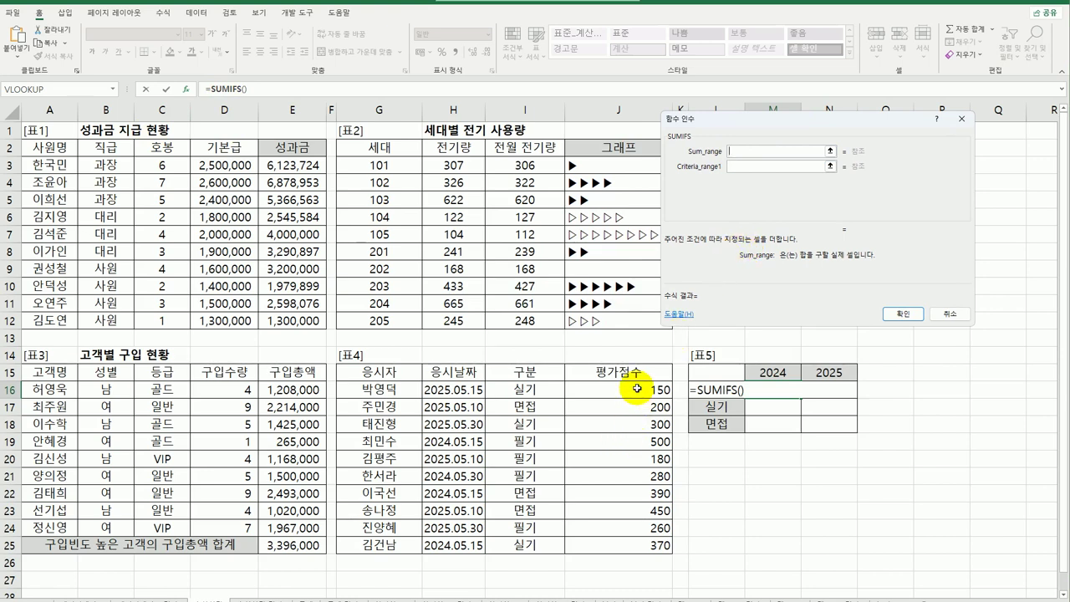
left_click_drag(636, 388, 636, 545)
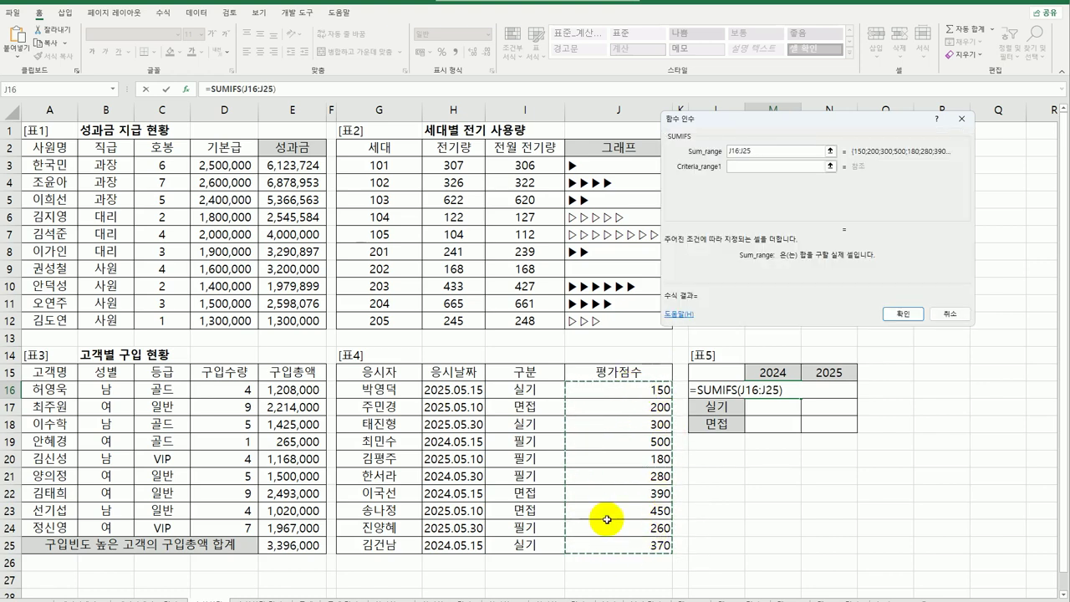
key("F4")
Add the first SUMIFS condition with $I$16:$I$25 as Criteria_range1 and $L16 as Criteria1
left_click(763, 168)
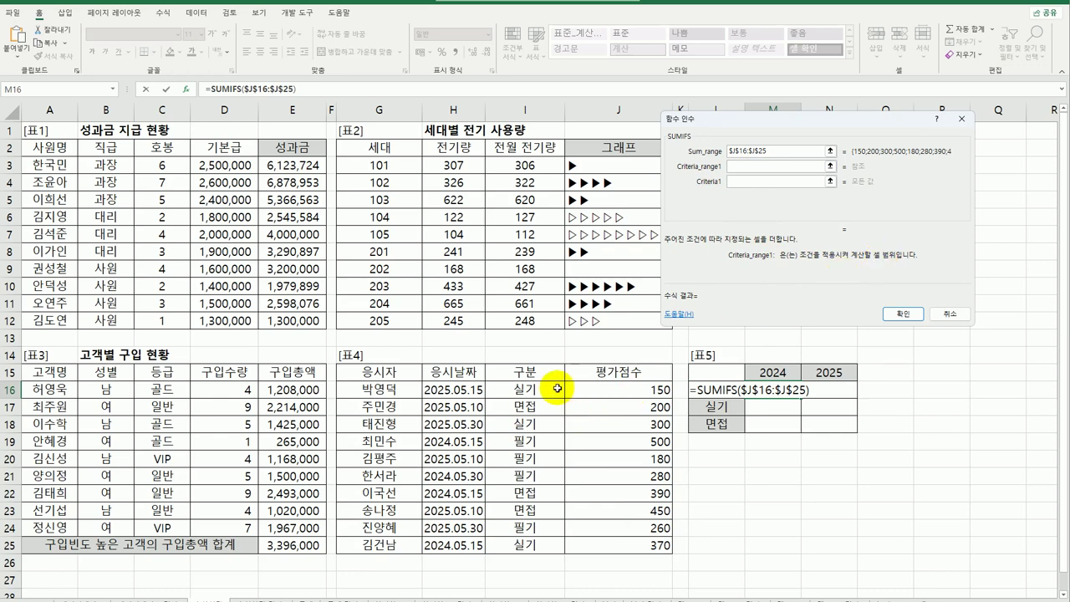
left_click_drag(552, 388, 551, 546)
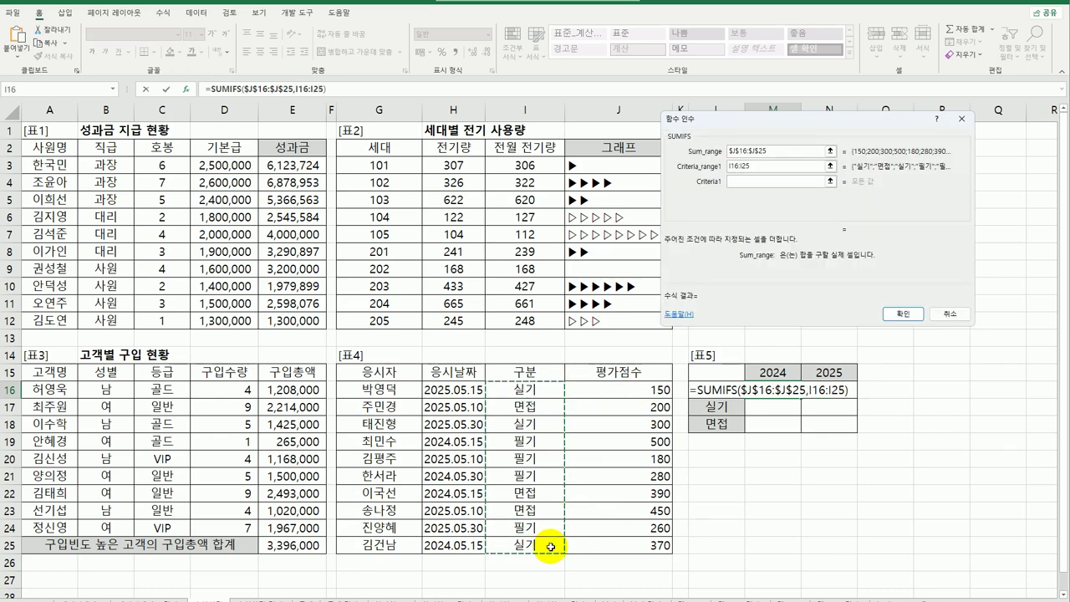
key("F4")
left_click(757, 181)
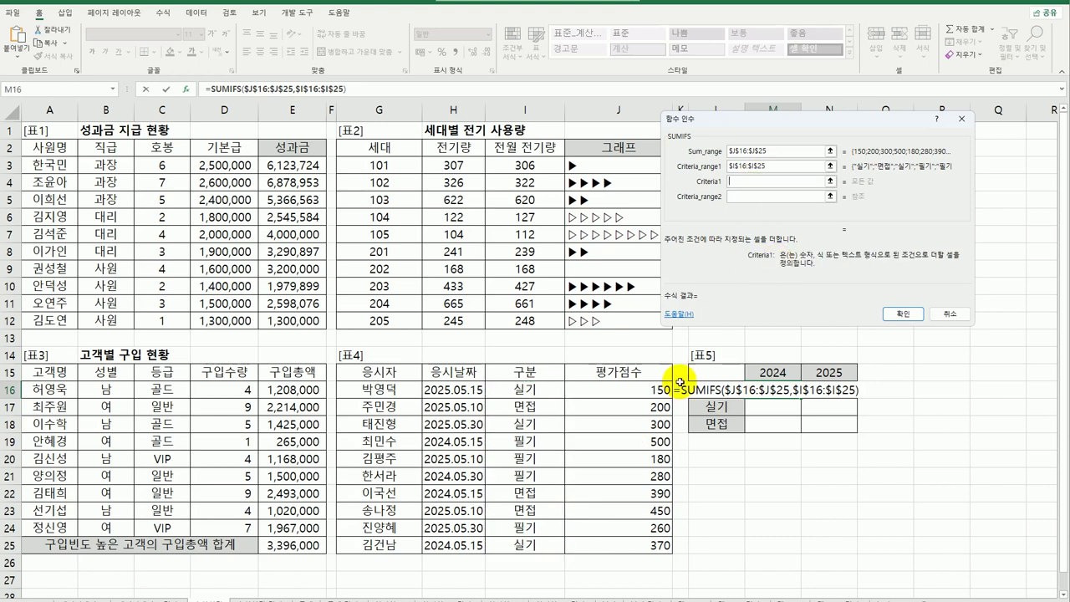
left_click(700, 392)
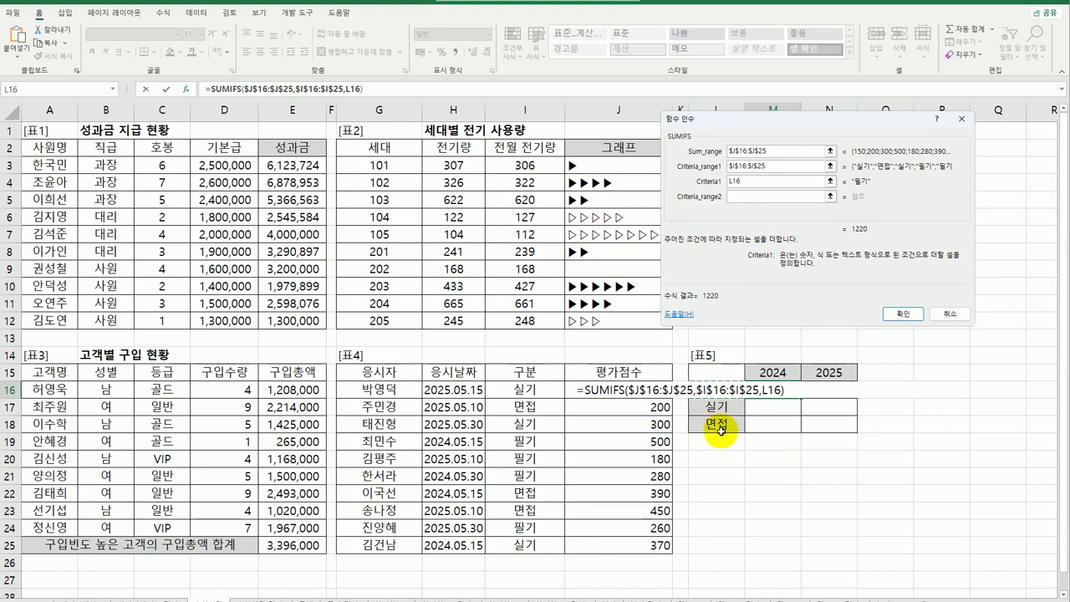
key("F4")
key("F4")
key("F4")
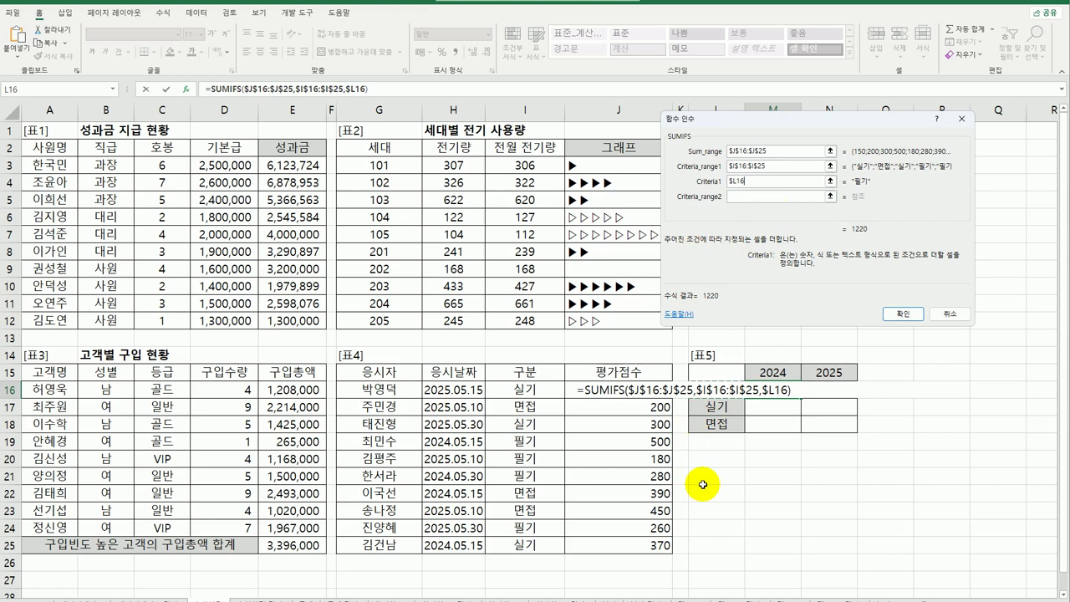
Add $H$16:$H$25 as Criteria_range2 with M$15&"*" as Criteria2, and fill the completed M16 formula across M16:N18
left_click(778, 198)
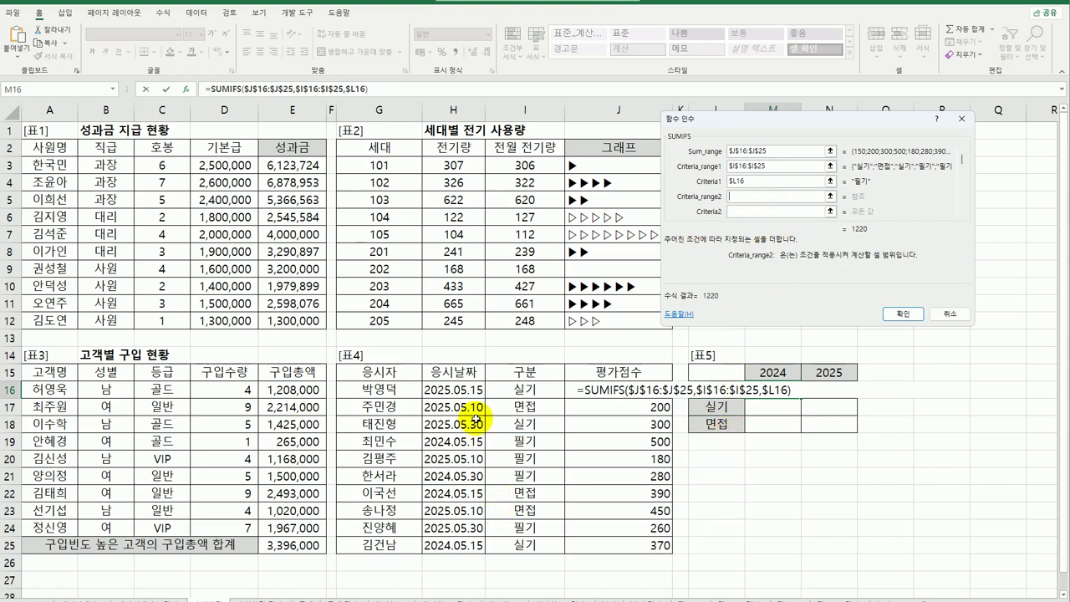
left_click_drag(460, 386, 463, 546)
key("F4")
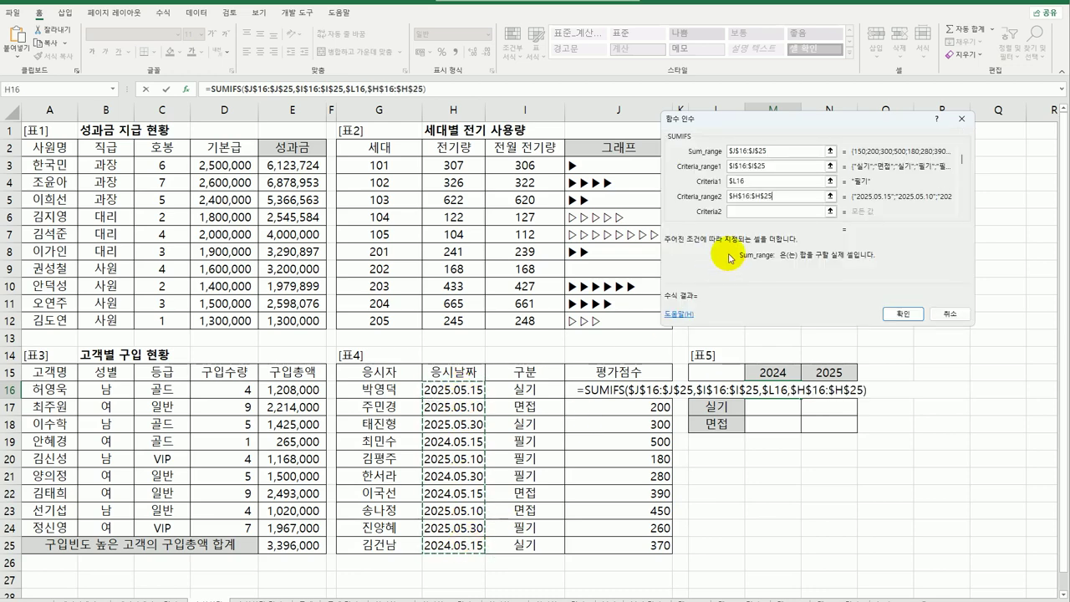
left_click(760, 211)
left_click(771, 373)
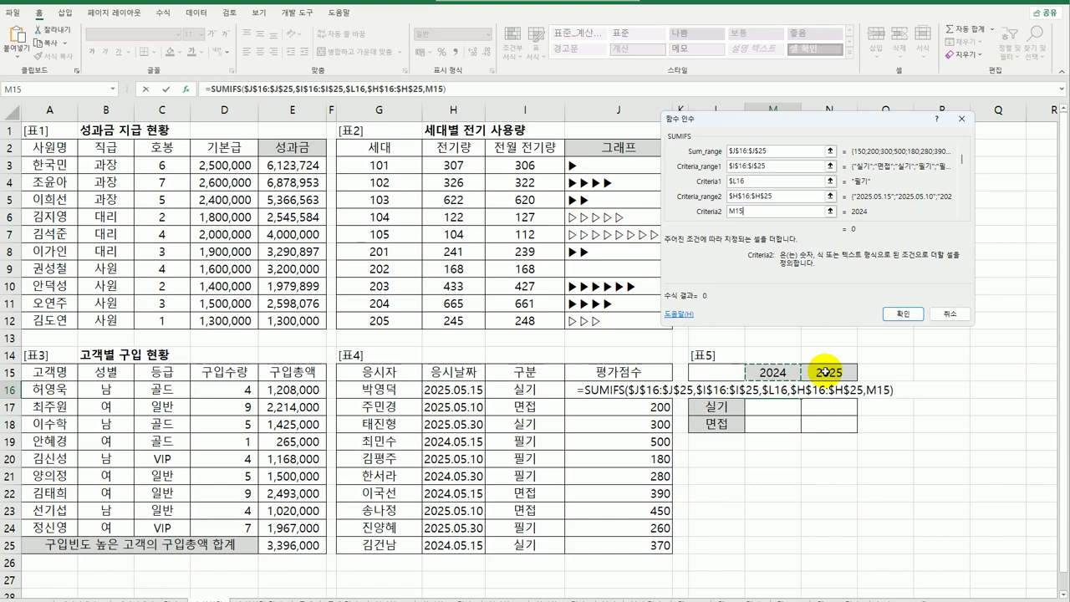
key("F4")
key("F4")
type("&\"*\"")
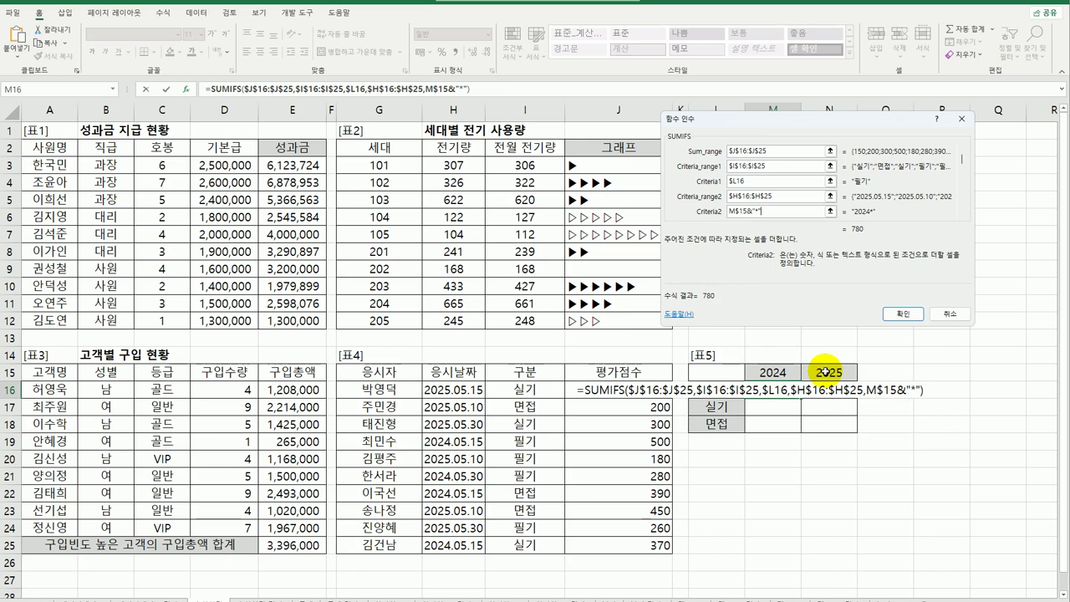
left_click(903, 313)
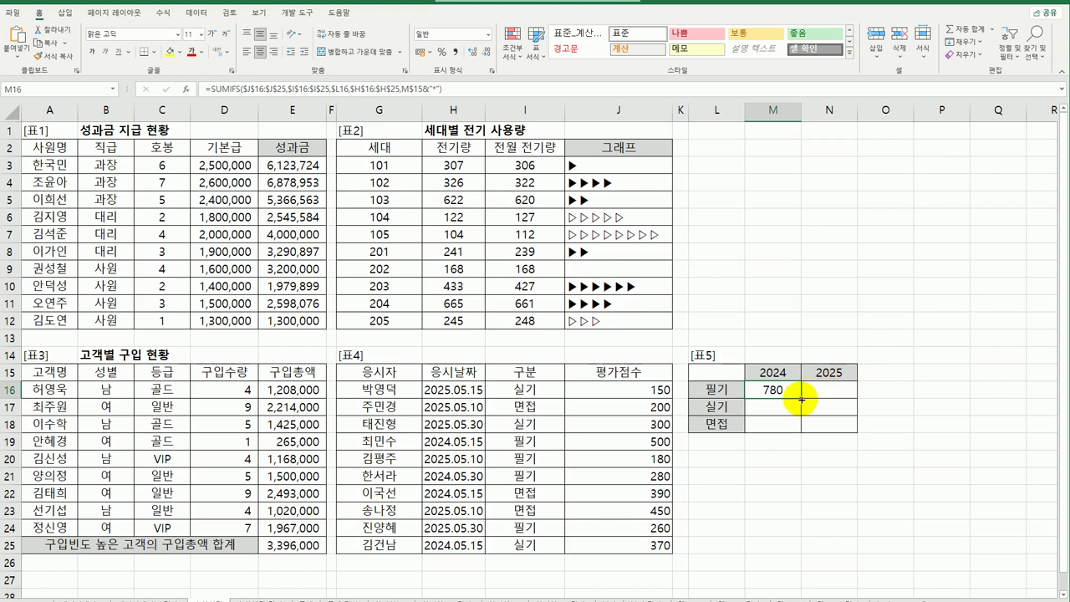
left_click_drag(801, 398, 852, 431)
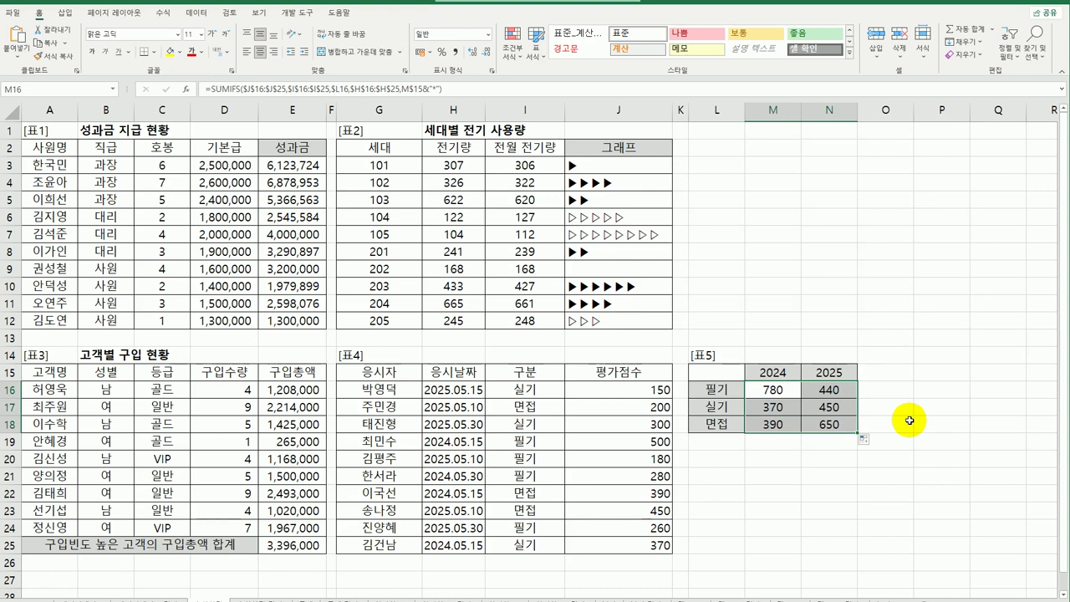
Append a division by a second SUMIFS to the M16 formula, with $J$16:$J$25 as its Sum_range
double_click(771, 389)
left_click(928, 394)
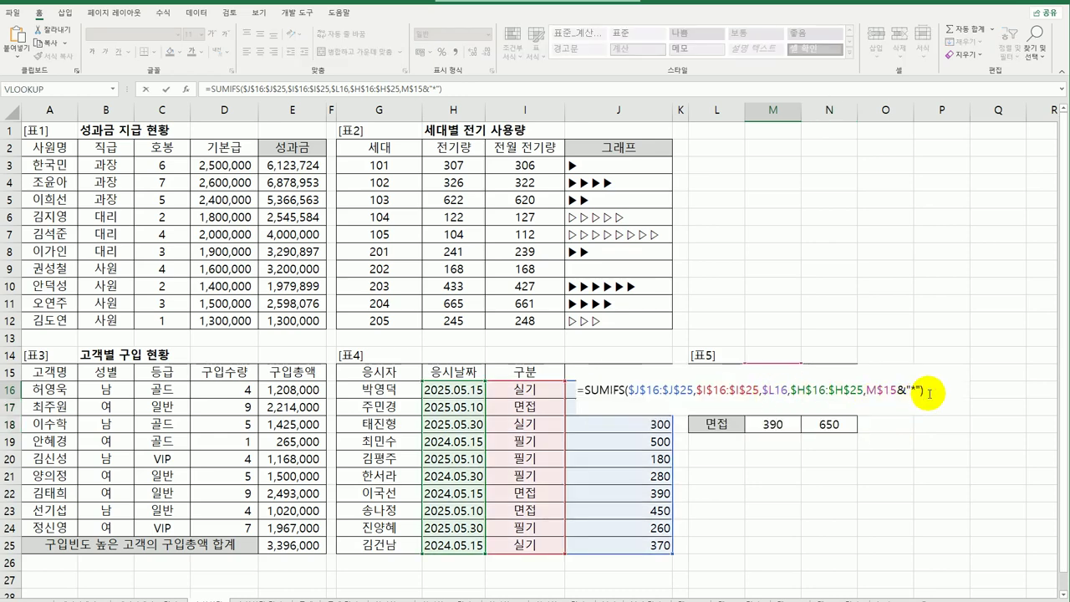
type("/")
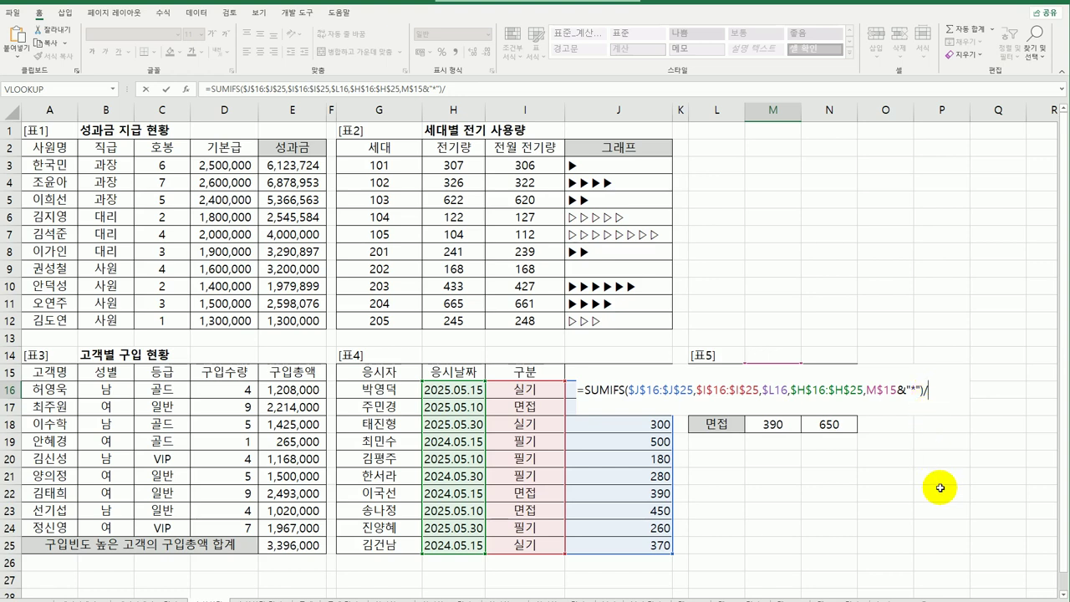
type("sumifs")
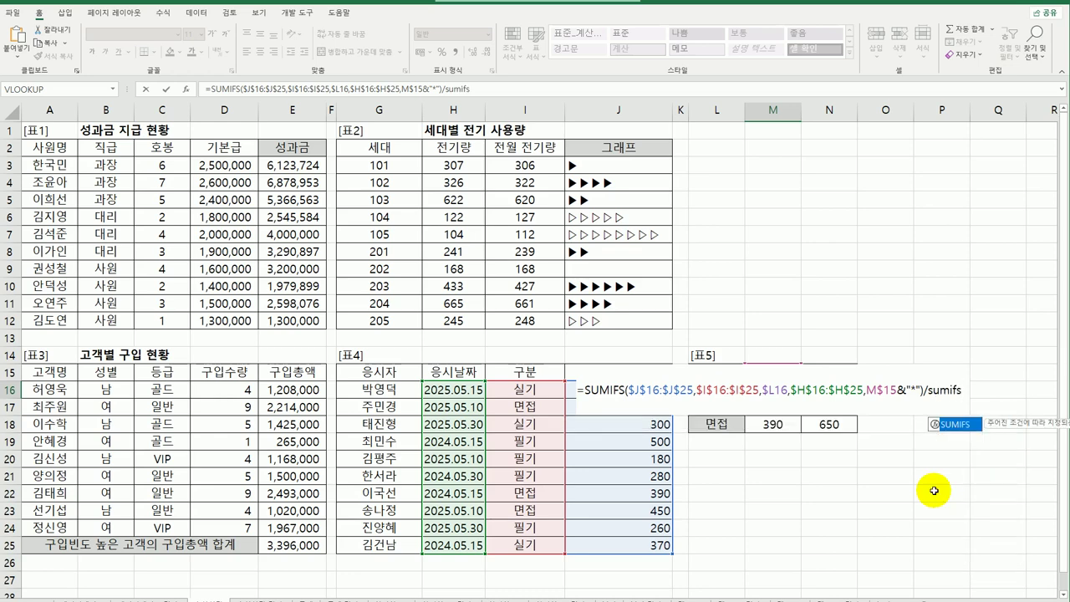
key("Tab")
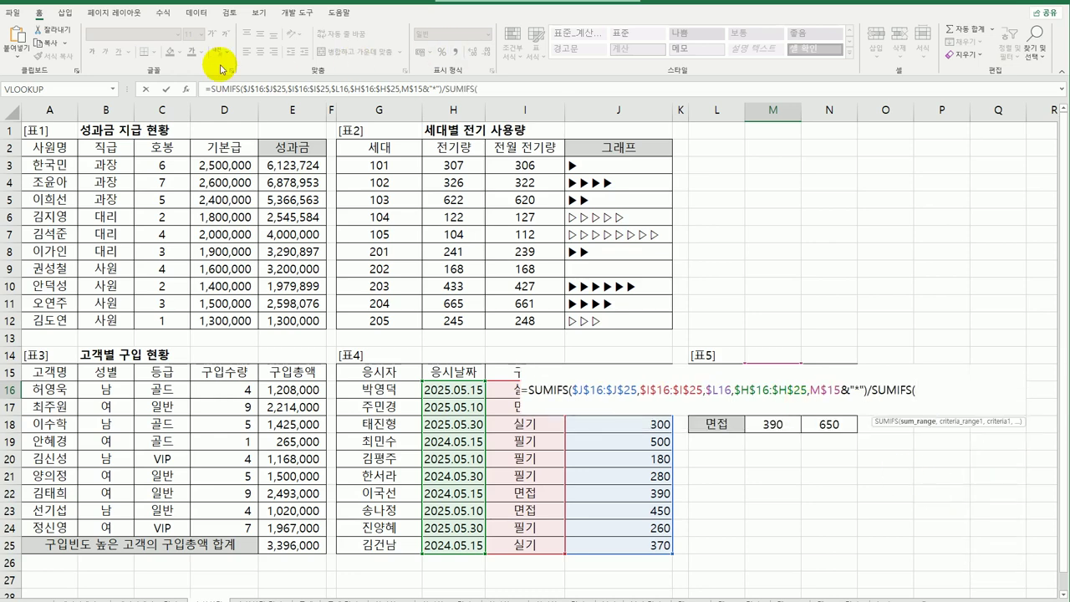
left_click(187, 93)
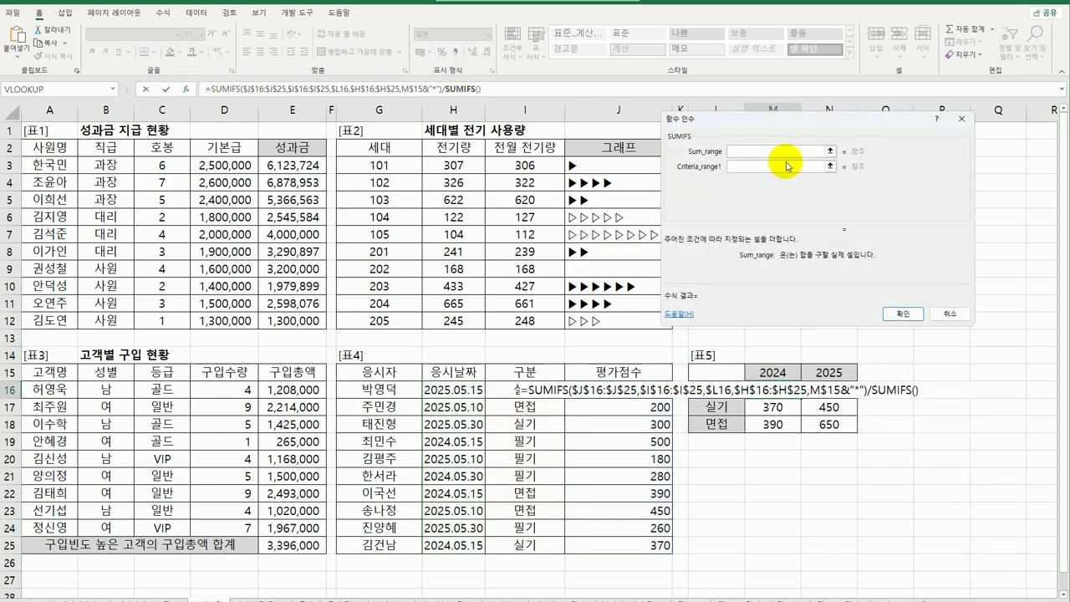
left_click_drag(636, 398, 640, 545)
key("F4")
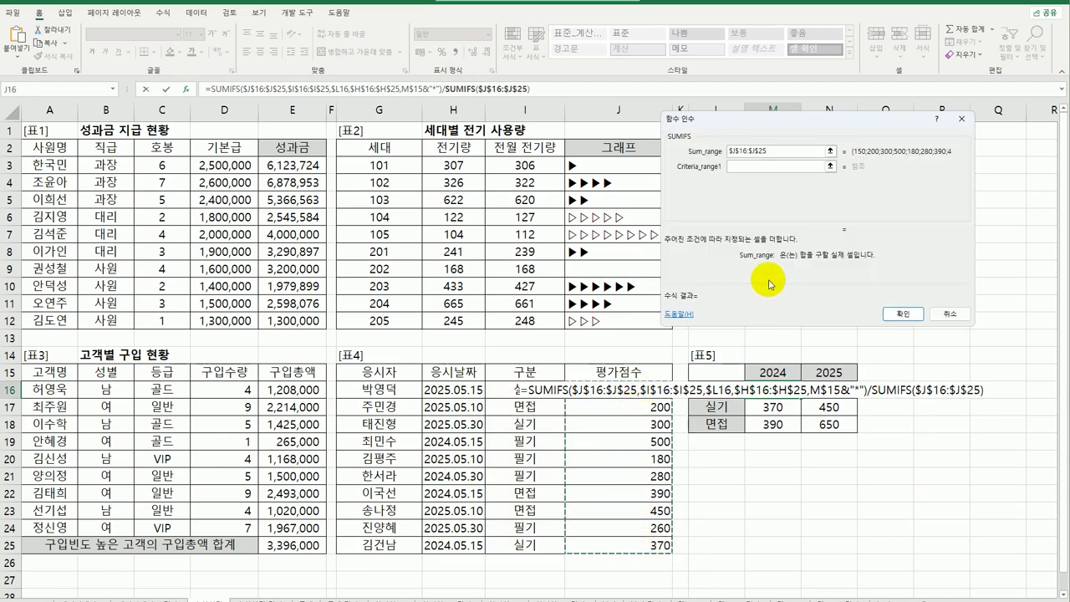
Give the second SUMIFS $H$16:$H$25 as Criteria_range1 and M$15&"*" as Criteria1
left_click(764, 166)
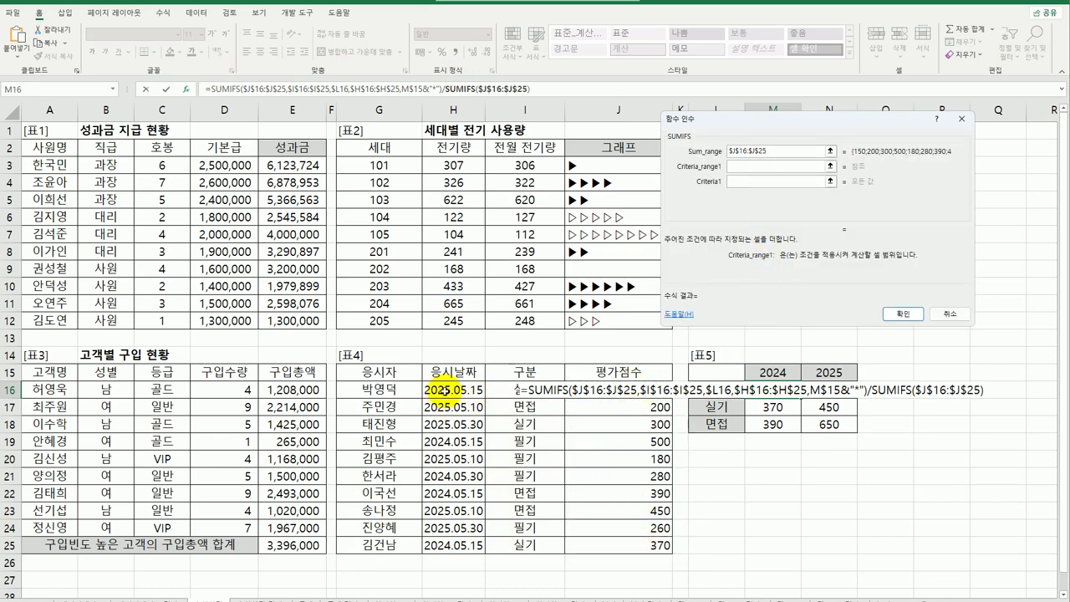
left_click_drag(441, 389, 446, 550)
key("F4")
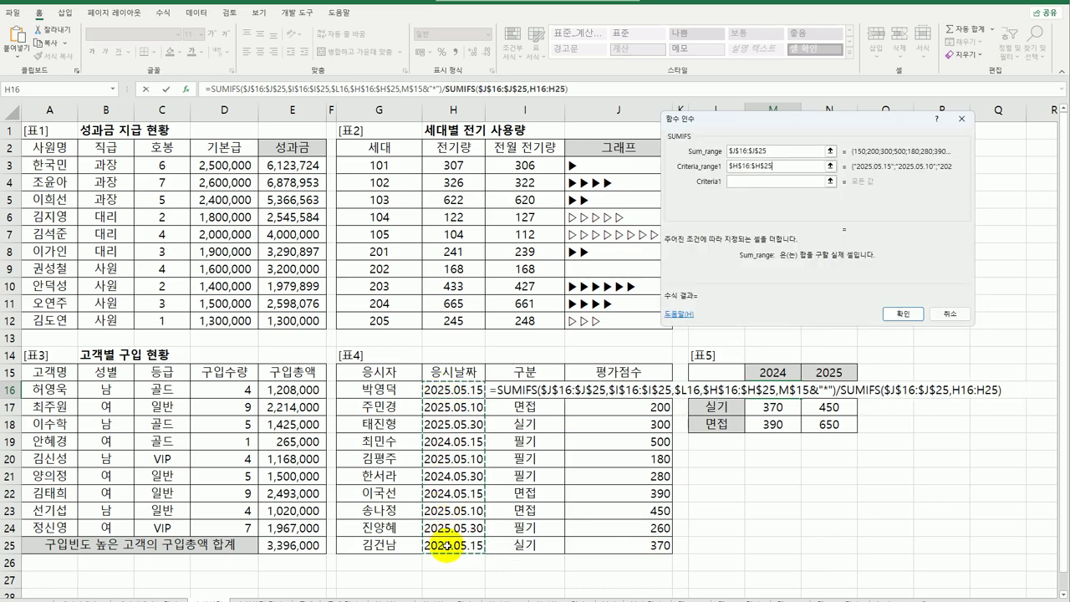
left_click(742, 183)
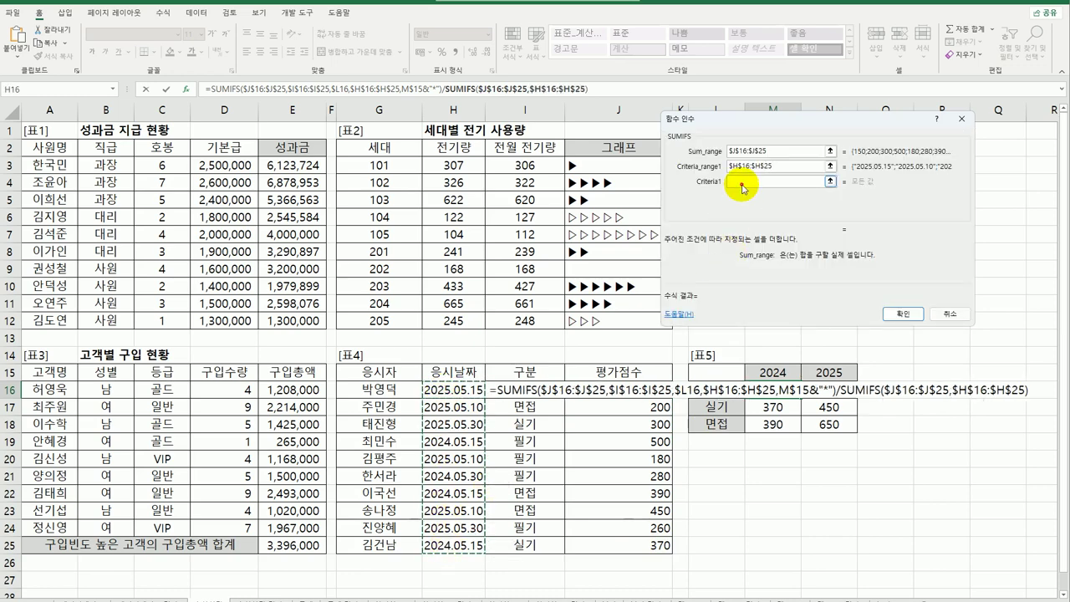
left_click(765, 373)
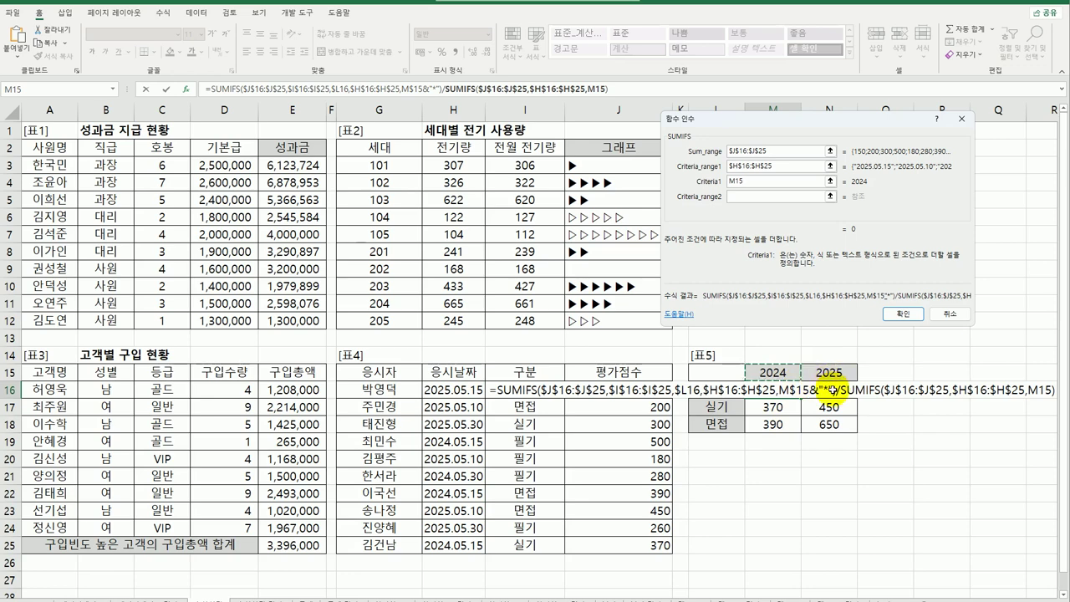
key("F4")
key("F4")
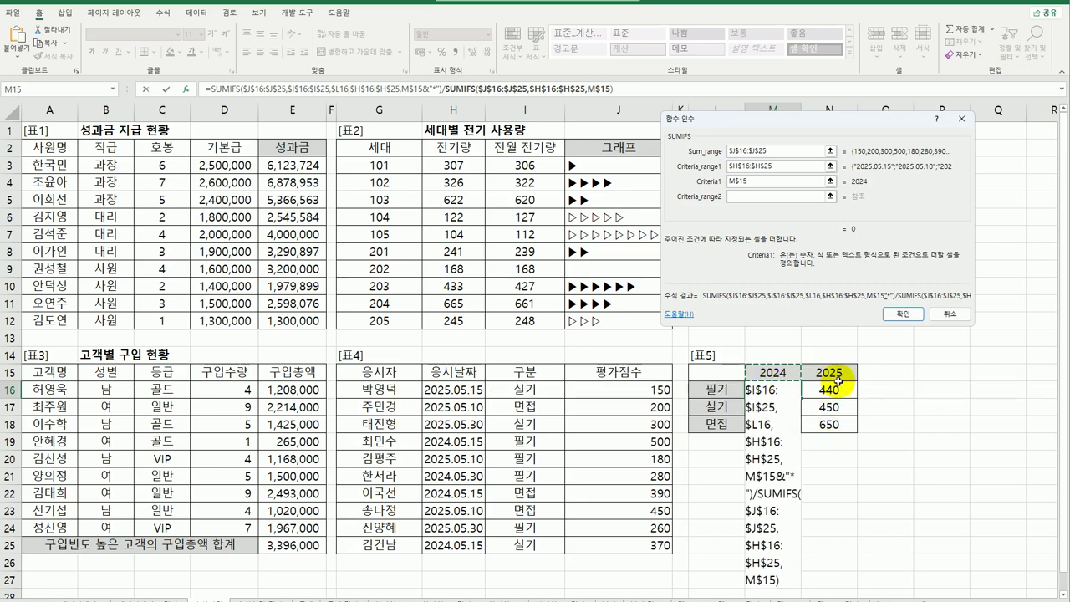
type("&")
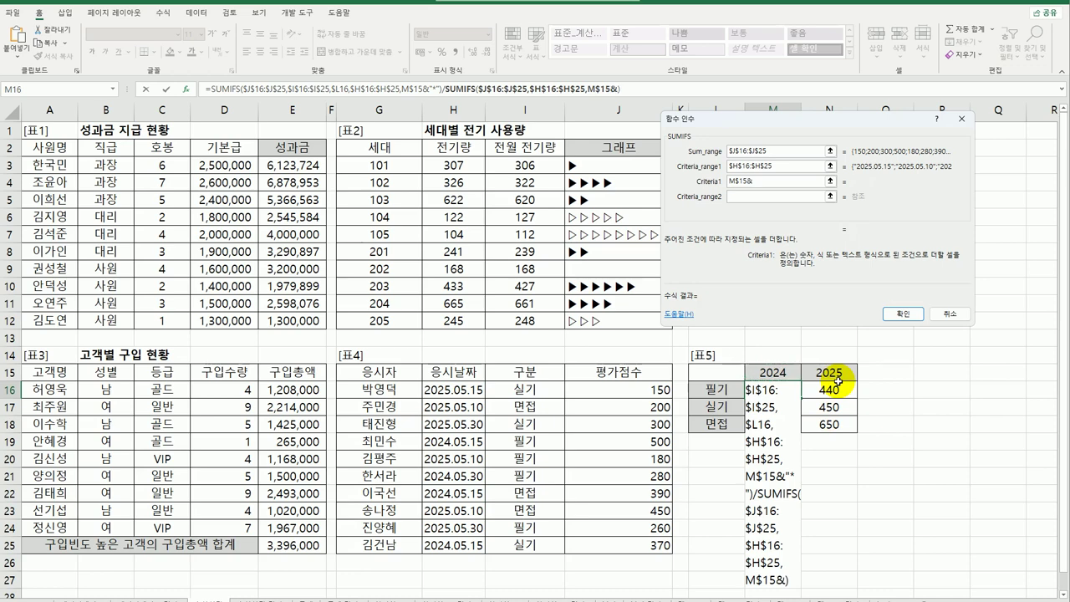
type("\"*\"")
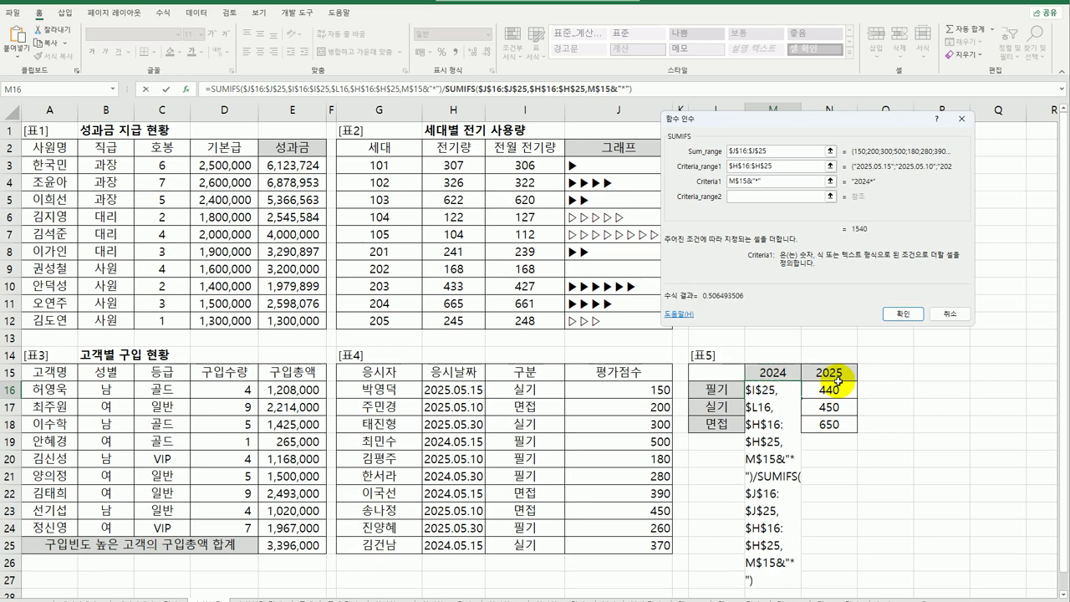
Commit the ratio formula in M16 and fill it across M16:N18 of 표5
left_click(750, 194)
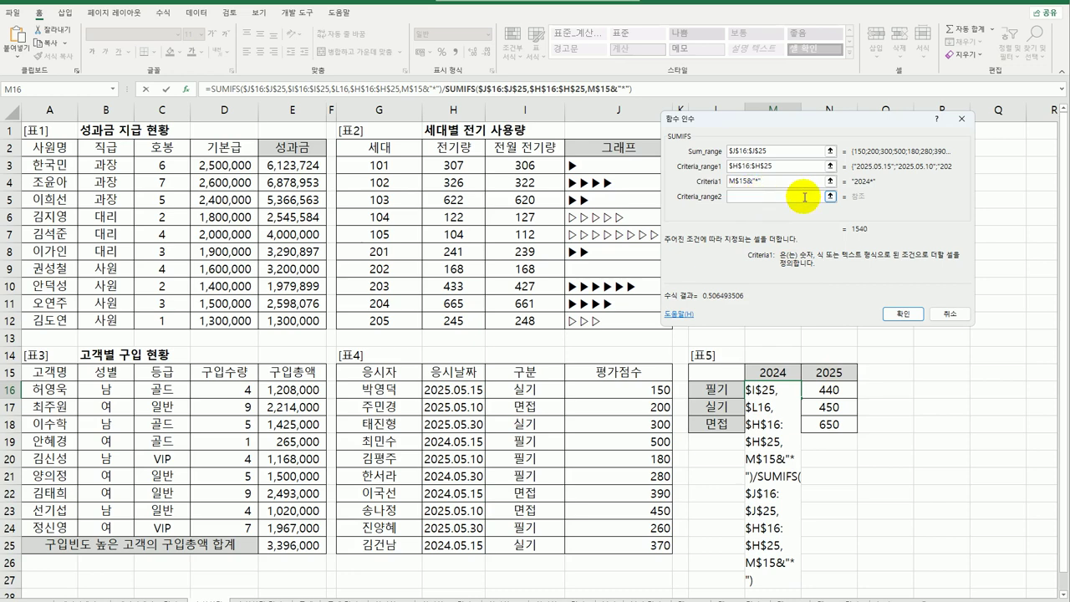
left_click(904, 314)
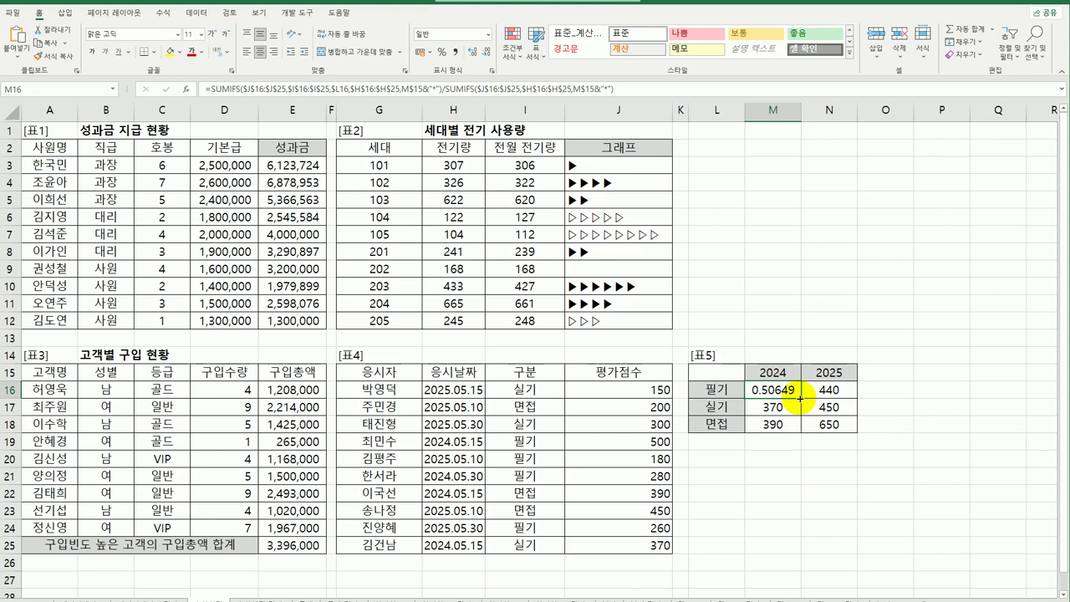
left_click_drag(801, 400, 849, 432)
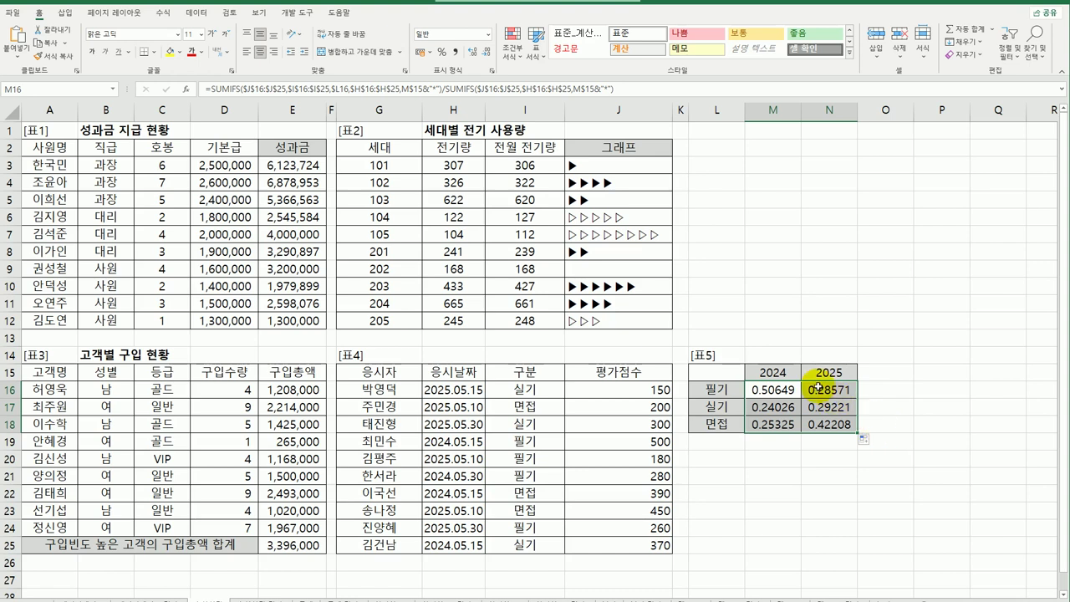
Wrap the whole M16 ratio formula in a TEXT function and show its function arguments
left_click(771, 390)
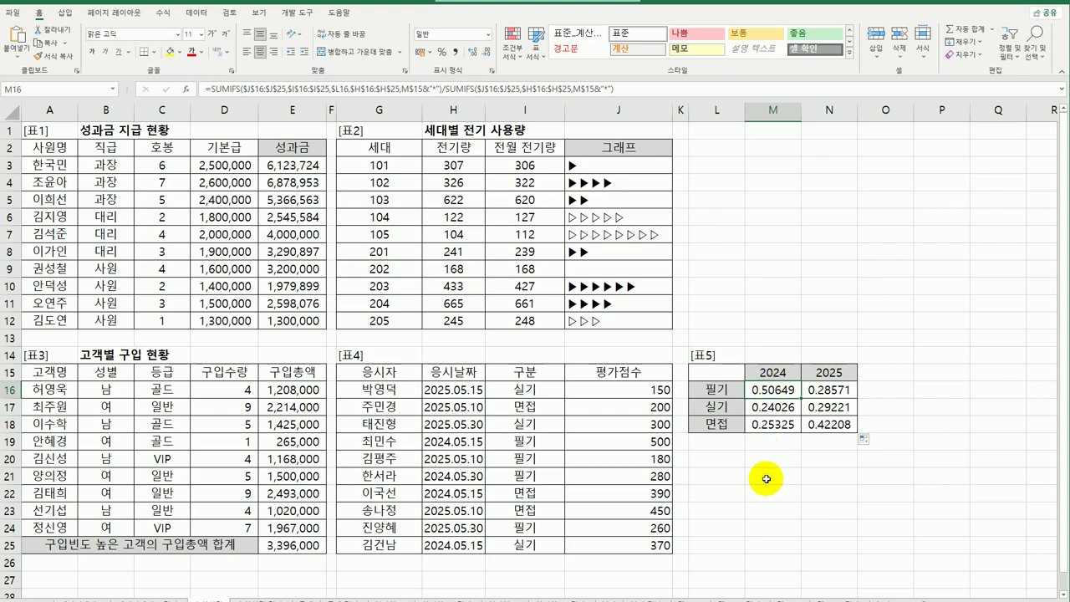
double_click(762, 389)
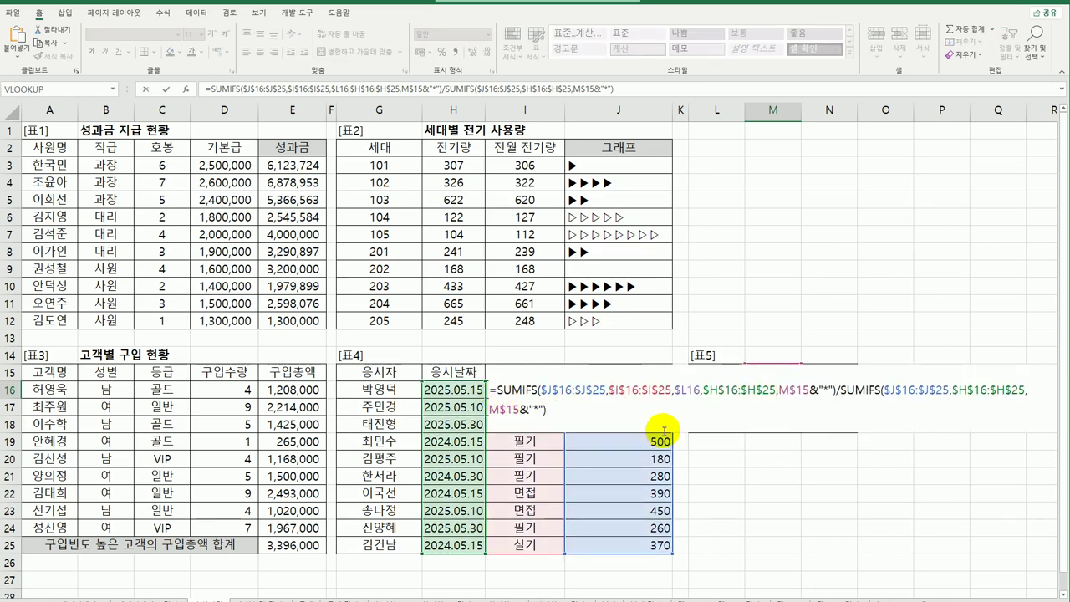
type("te")
key("Tab")
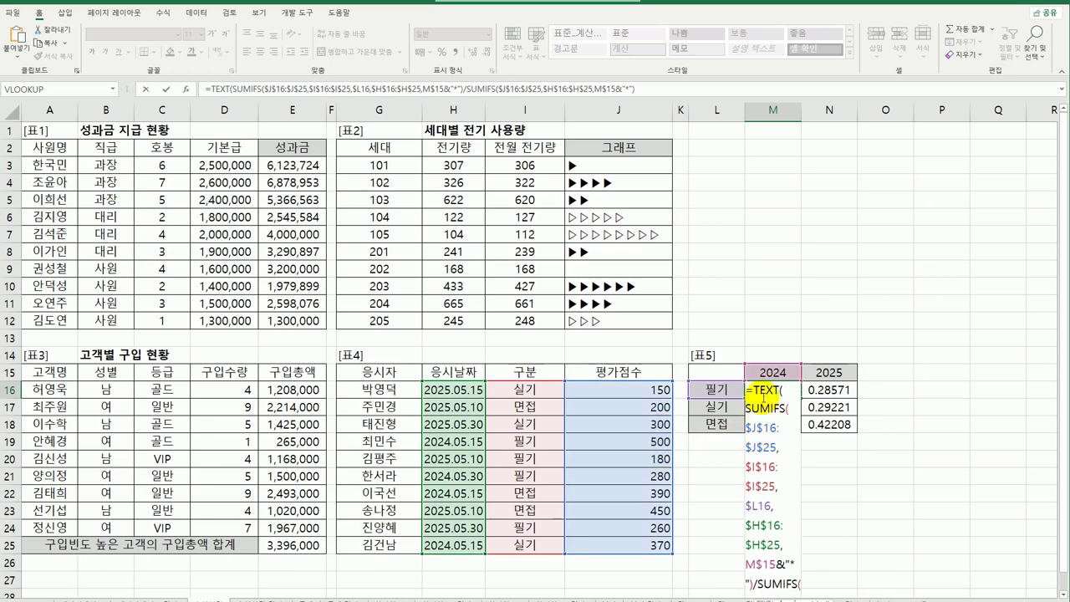
left_click(185, 88)
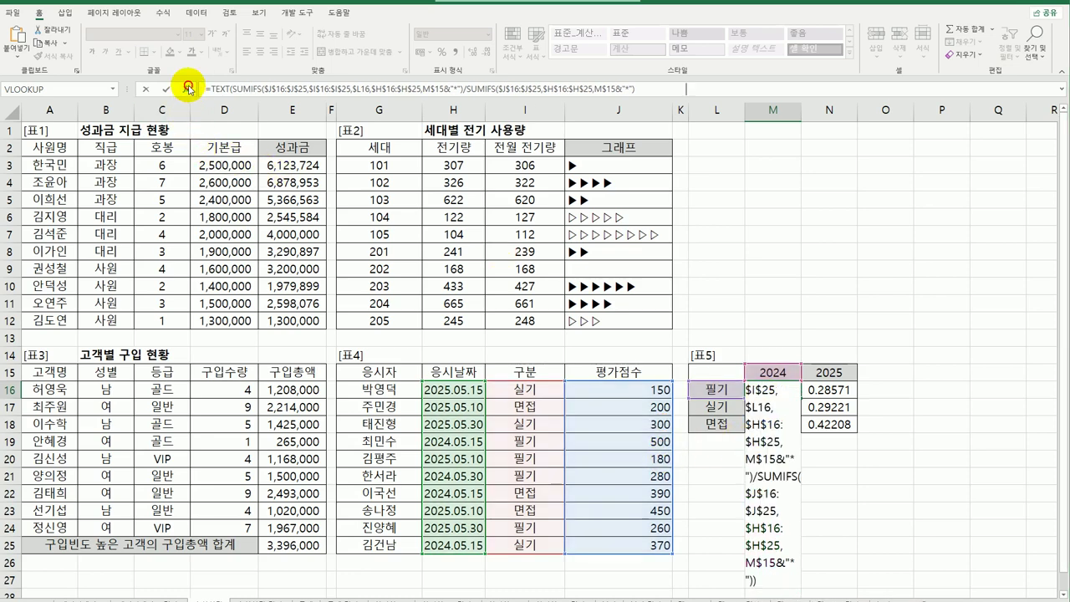
Try 0.0% without quotation marks as the Format_text of the TEXT function in M16
left_click(768, 199)
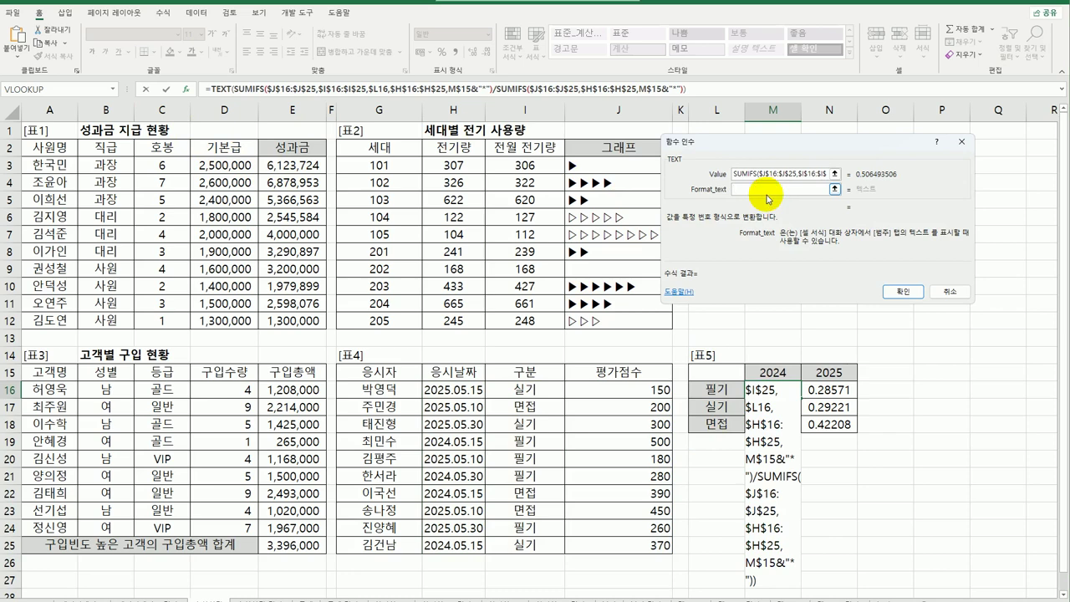
type("0.0")
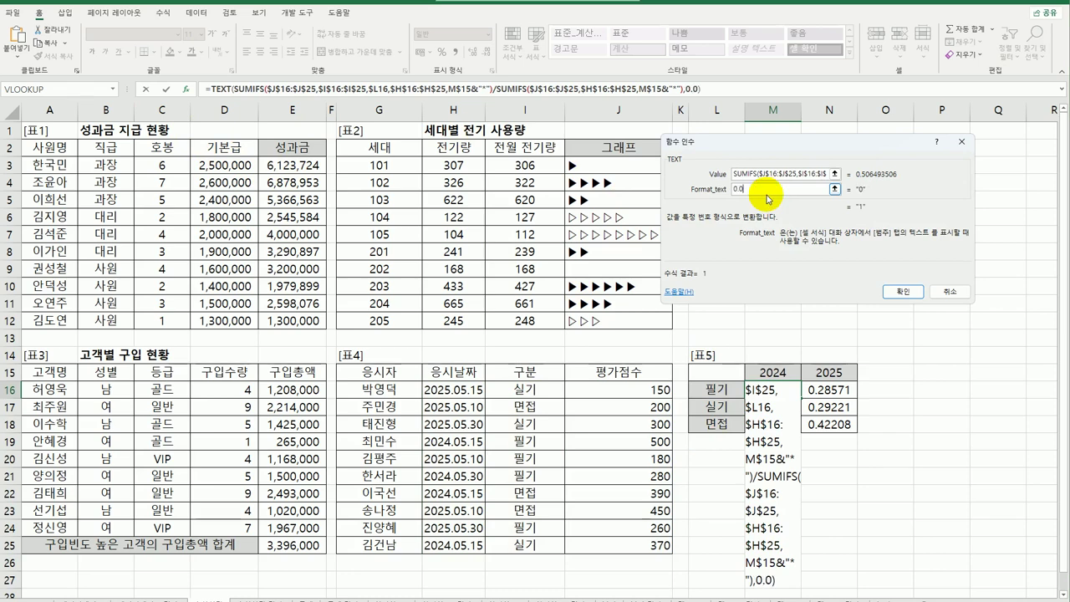
type("%")
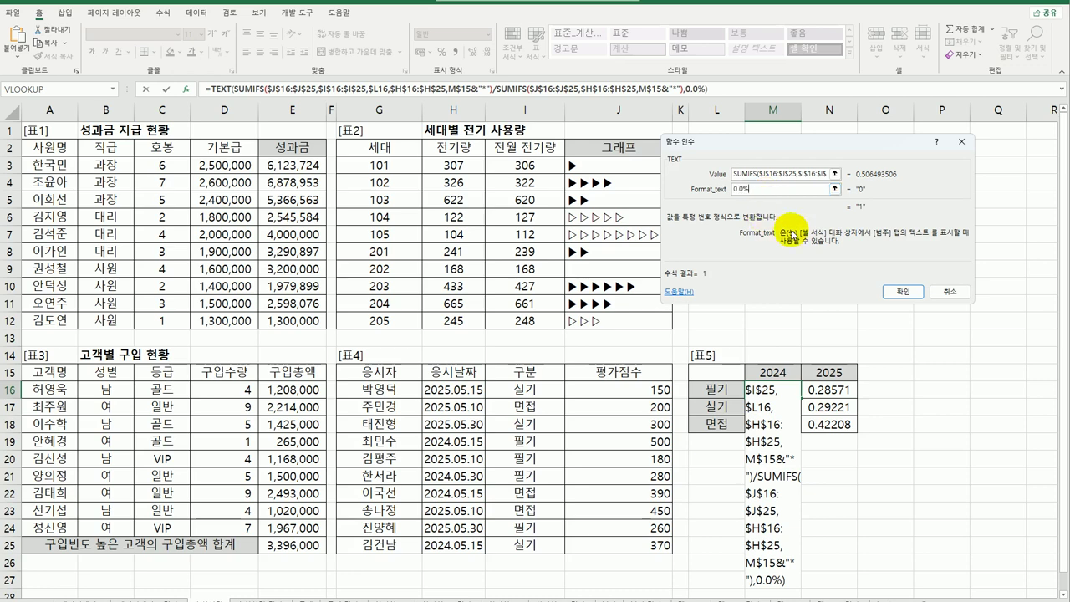
left_click(899, 292)
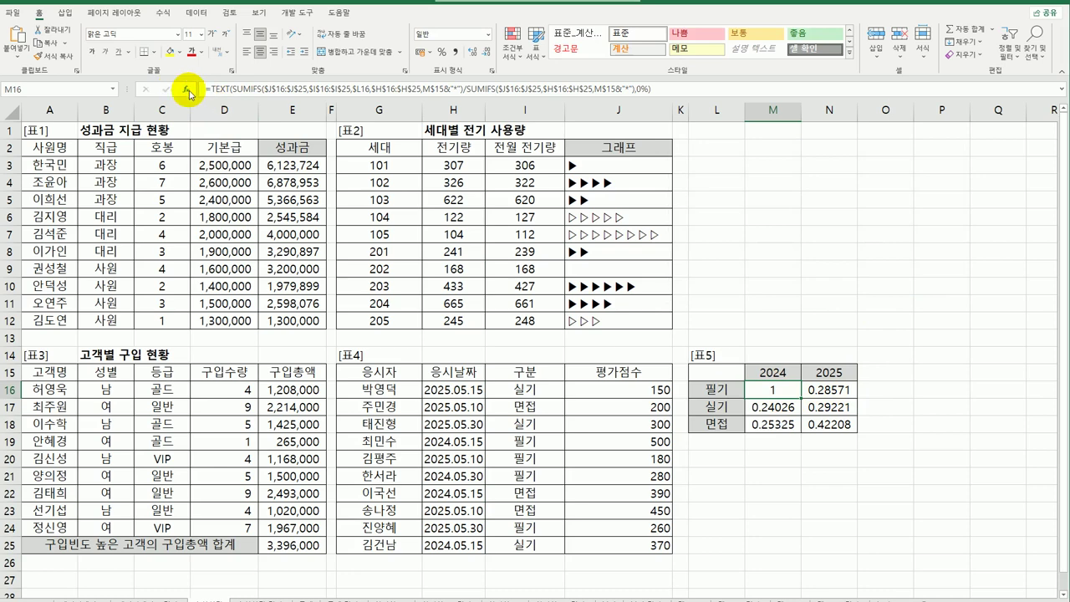
Replace the Format_text of M16's TEXT function with "0.0%" in quotation marks and fill the formula across M16:N18
double_click(768, 387)
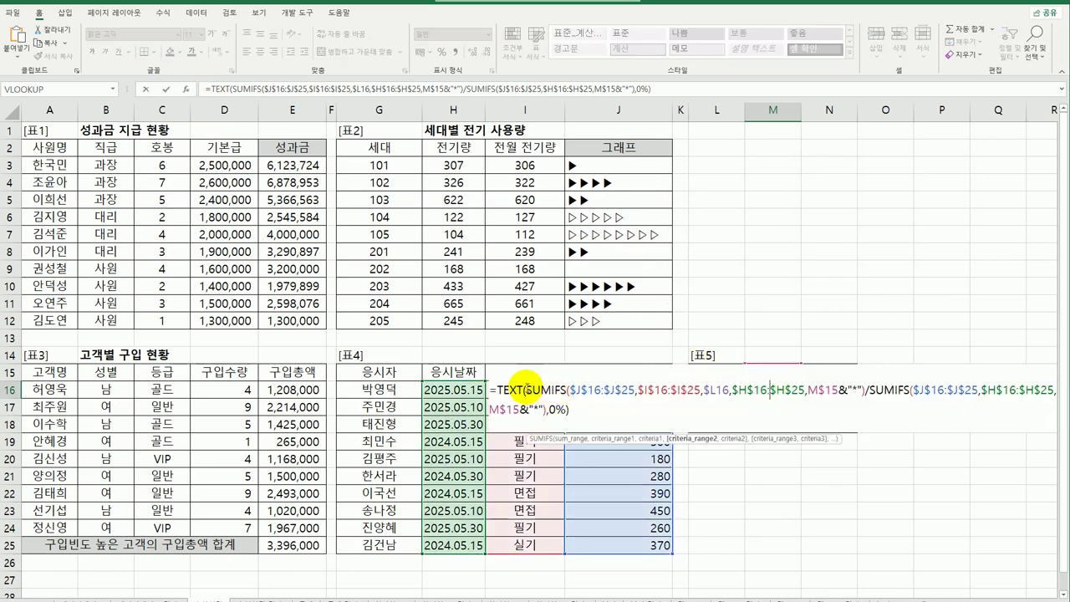
left_click(184, 88)
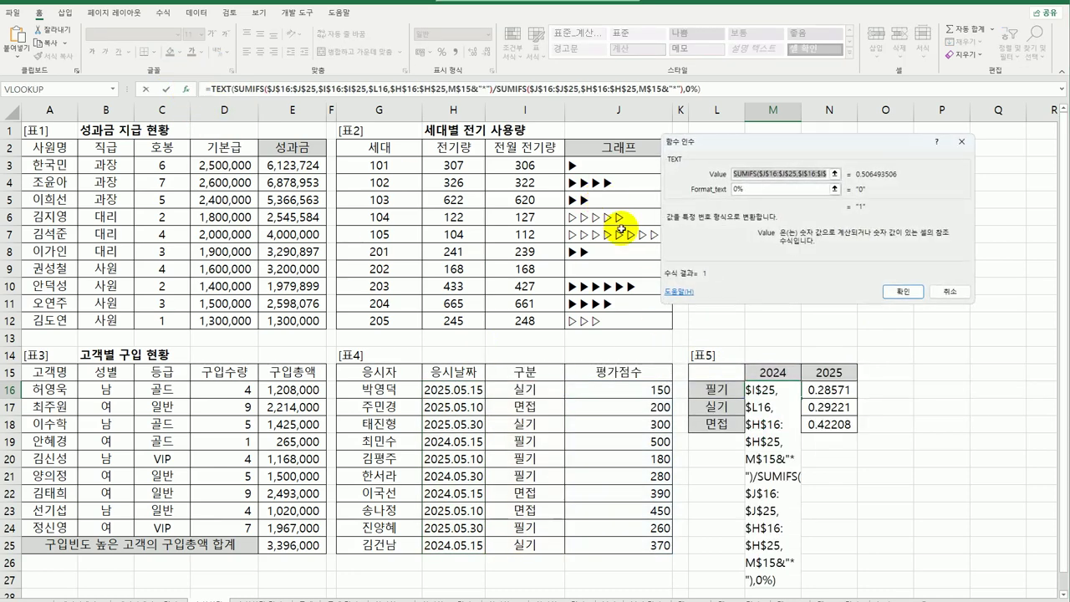
left_click(762, 189)
left_click_drag(762, 189, 717, 189)
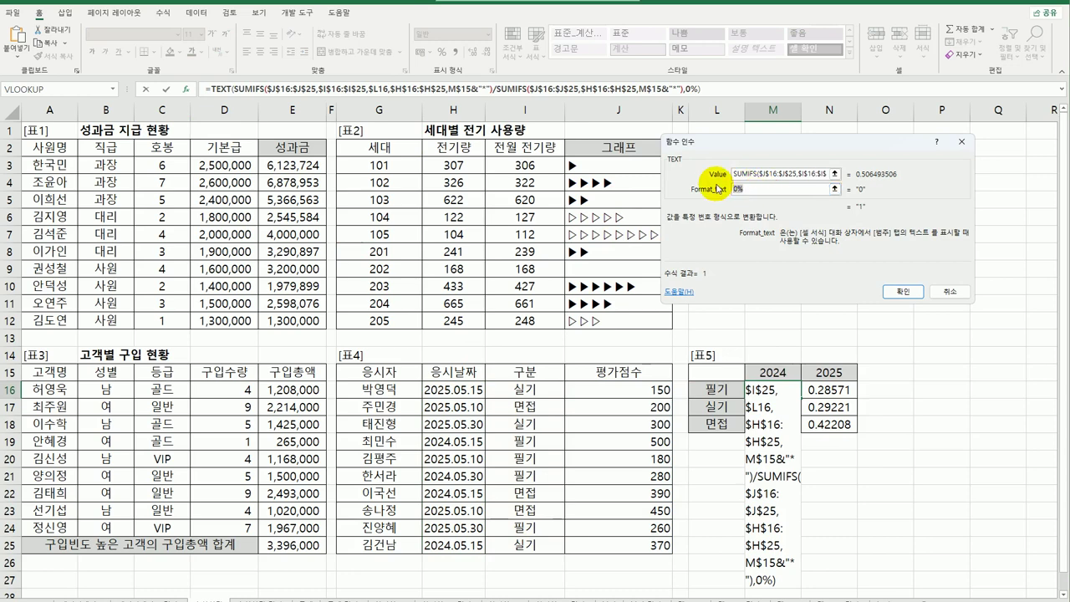
type("\"0.0")
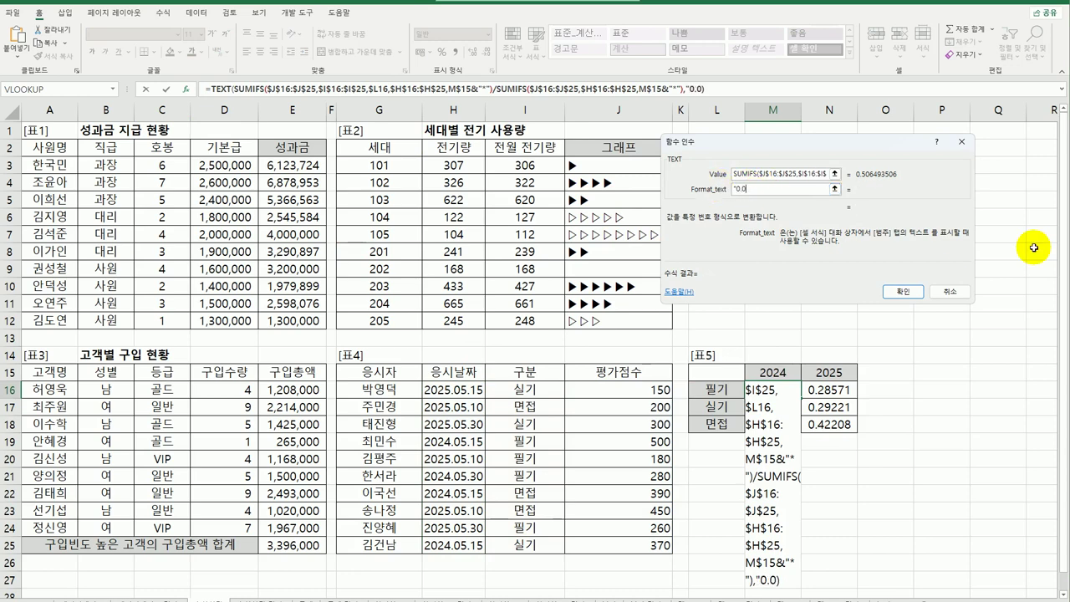
type("%\"")
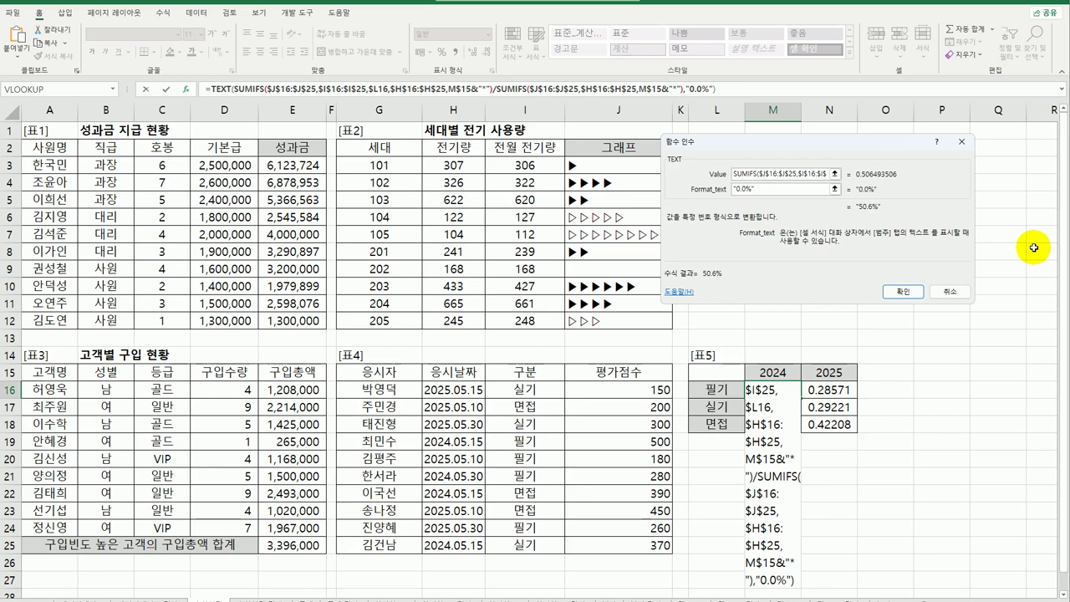
left_click(914, 294)
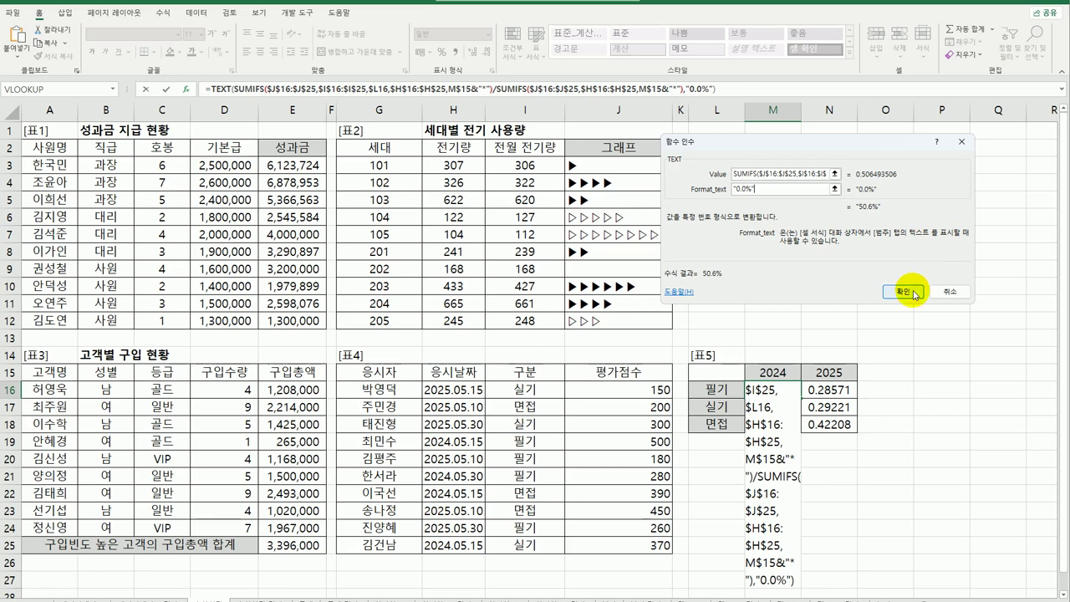
left_click(914, 293)
left_click_drag(800, 408, 846, 424)
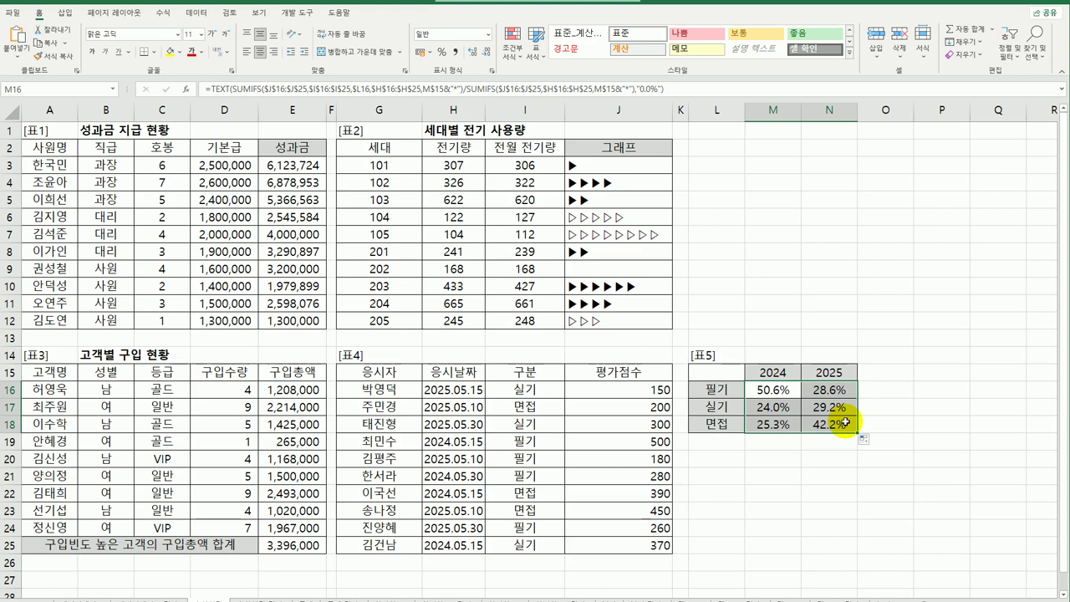
left_click(846, 423)
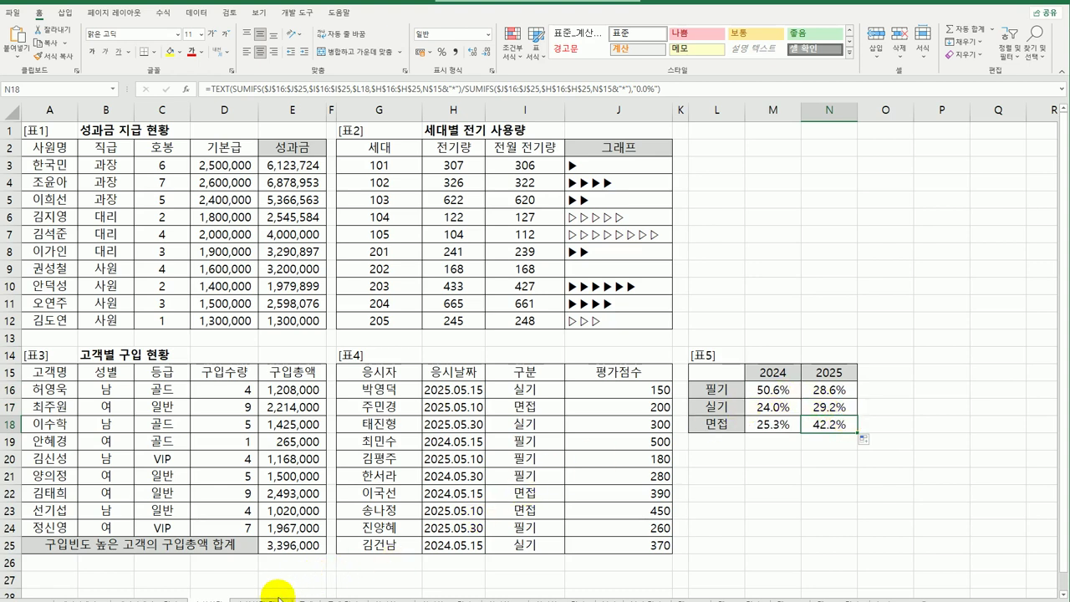
Compare the 성과금 column of 표1 with the neighbouring sheet's version, inspecting the formulas in E8 there and E3 here
left_click(276, 596)
left_click_drag(276, 595, 244, 595)
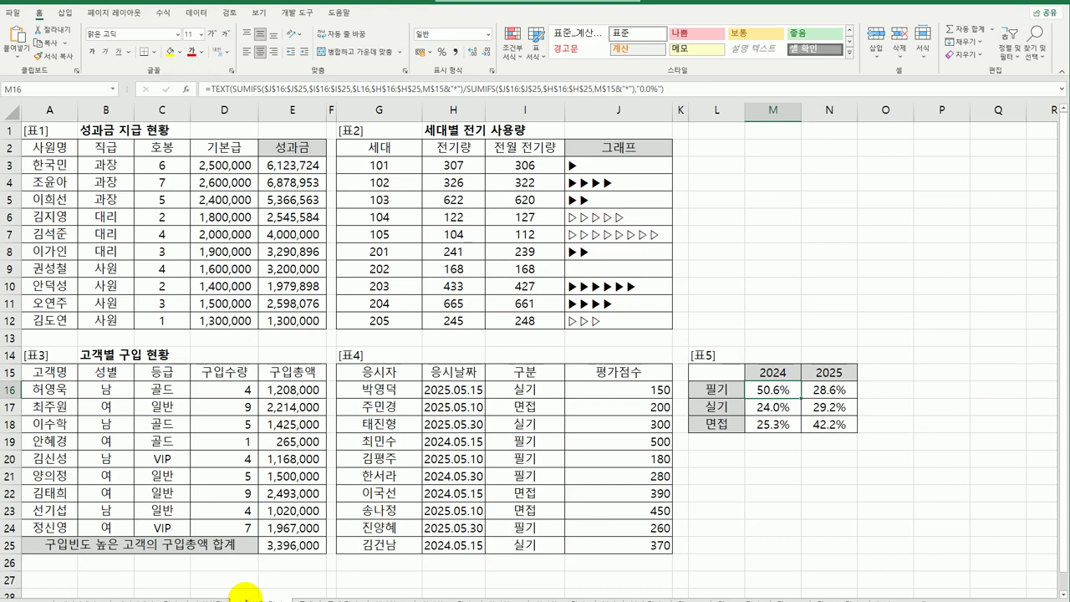
left_click(309, 252)
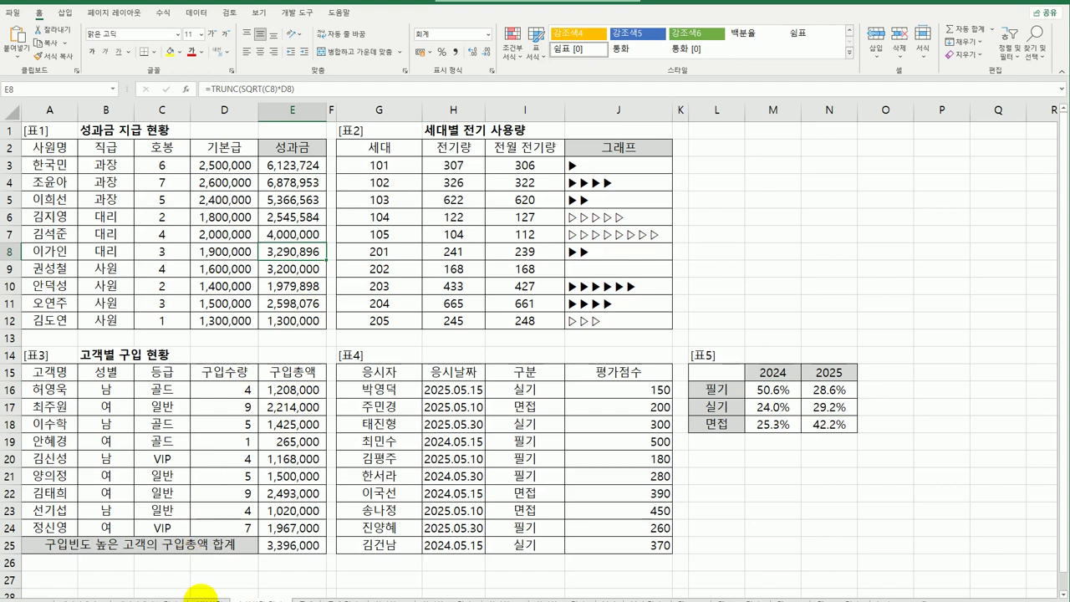
left_click(198, 594)
left_click(300, 167)
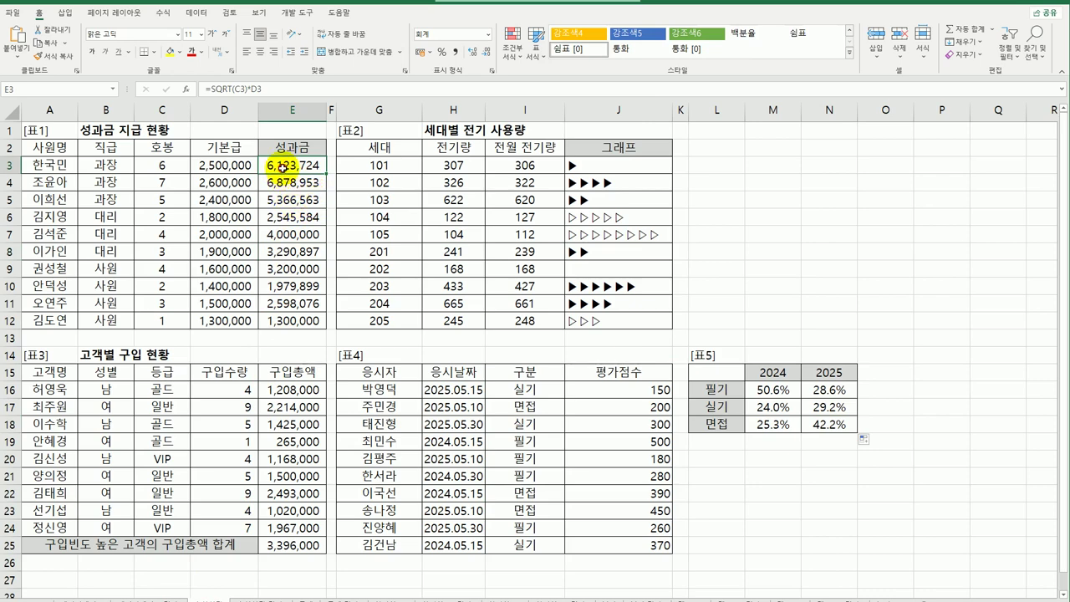
Wrap the 성과금 formula in E3 as =TRUNC(SQRT(C3)*D3) and fill it down through E12
double_click(284, 173)
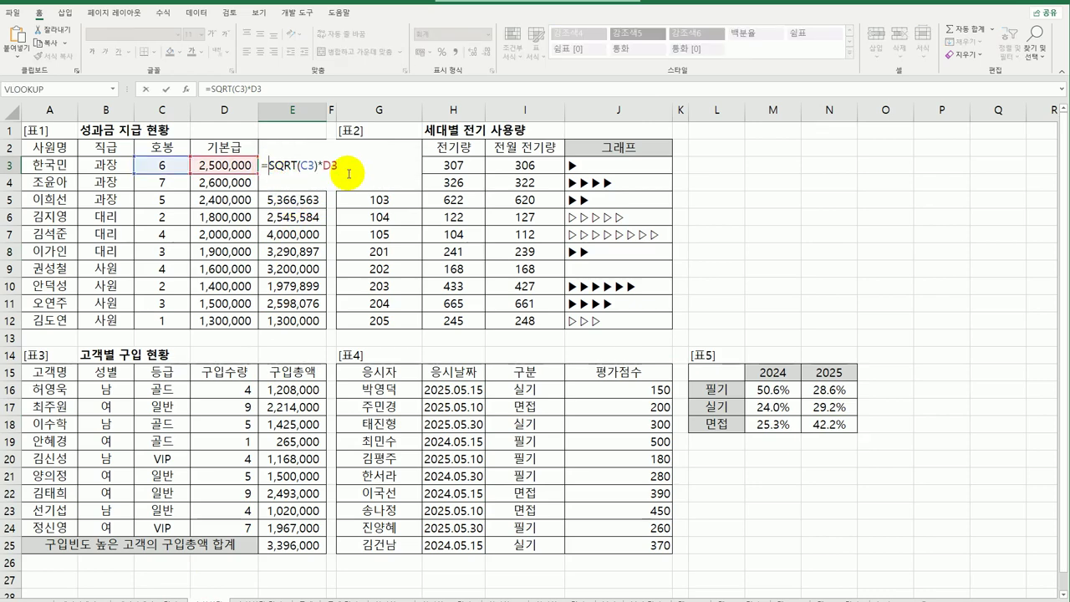
type("tru")
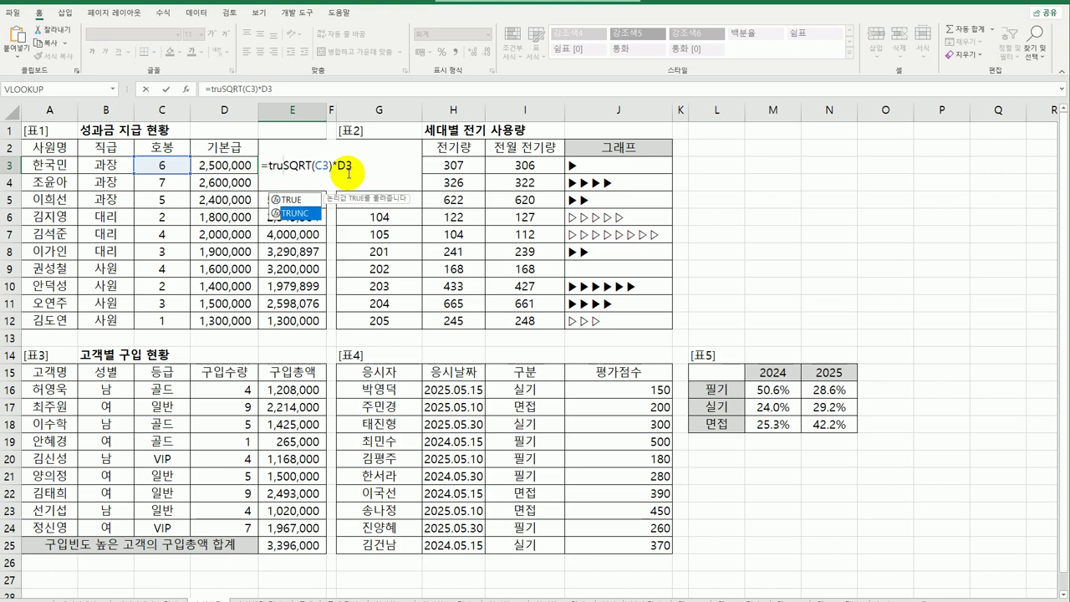
key("Tab")
type(")")
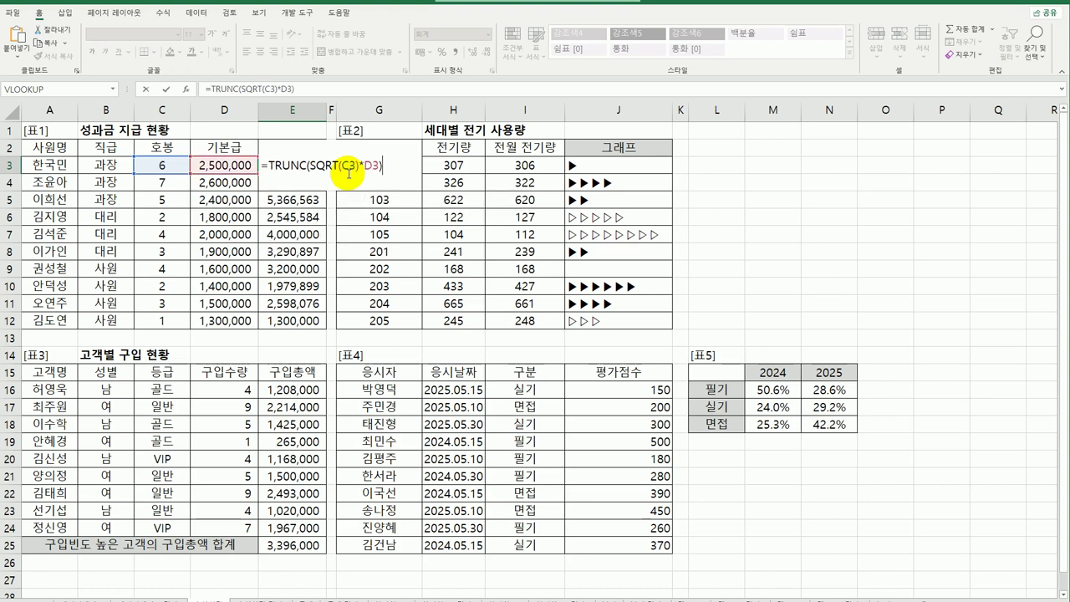
key("ctrl+Return")
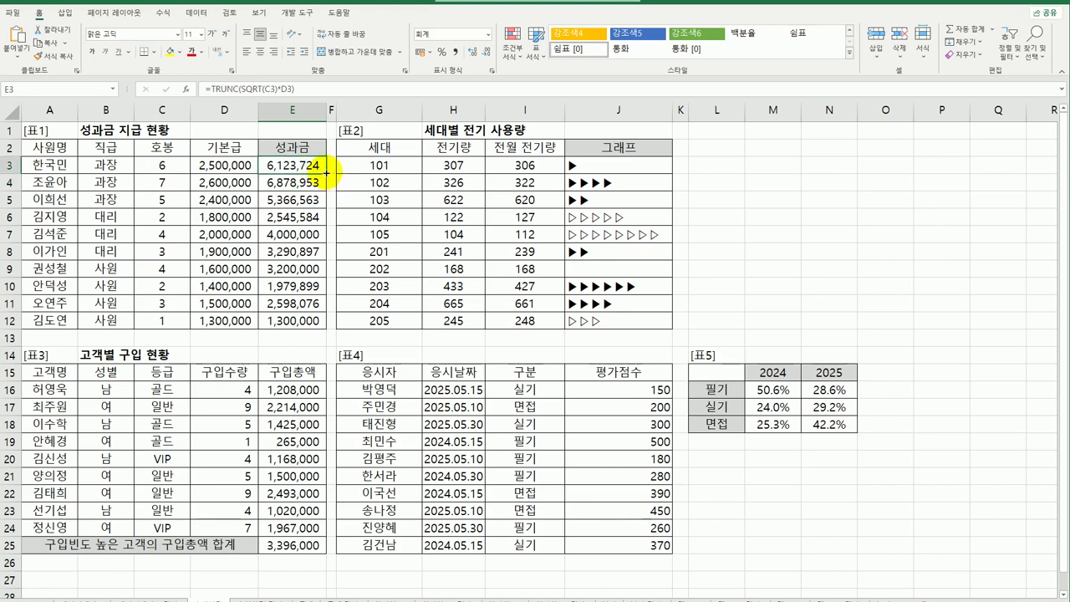
left_click_drag(316, 169, 310, 332)
Check the truncated 성과금 results in E3:E12 of 표1 and compare them with the neighbouring sheet's version
left_click(304, 303)
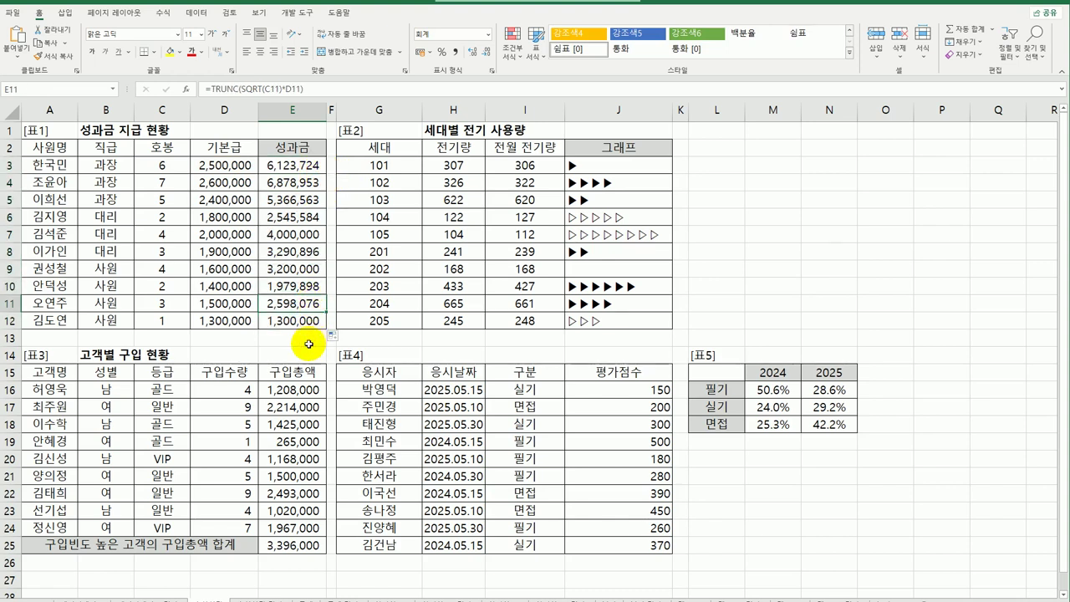
left_click_drag(294, 165, 287, 320)
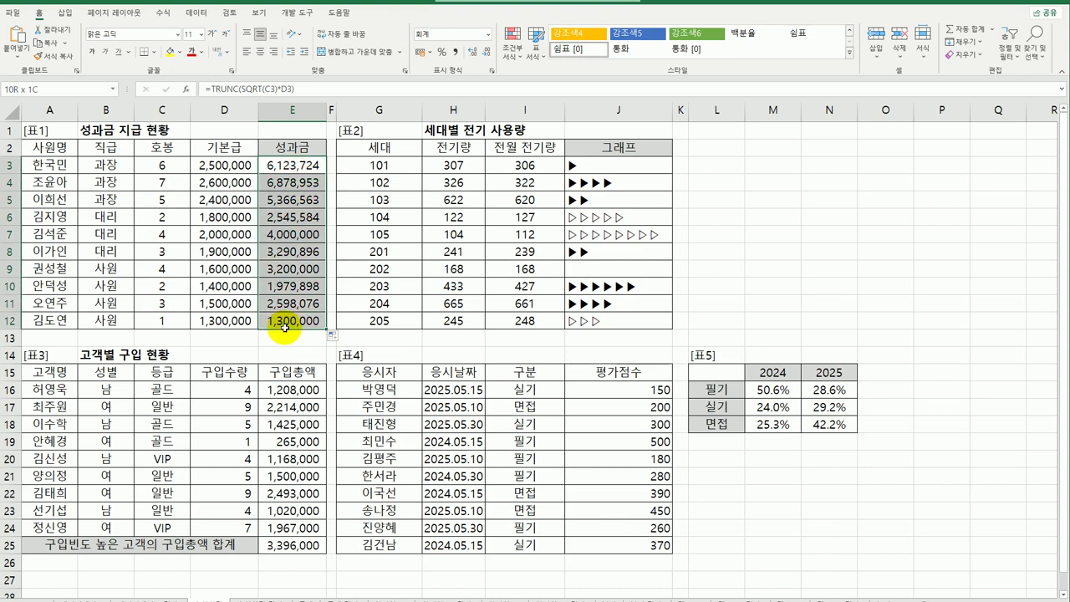
left_click(290, 233)
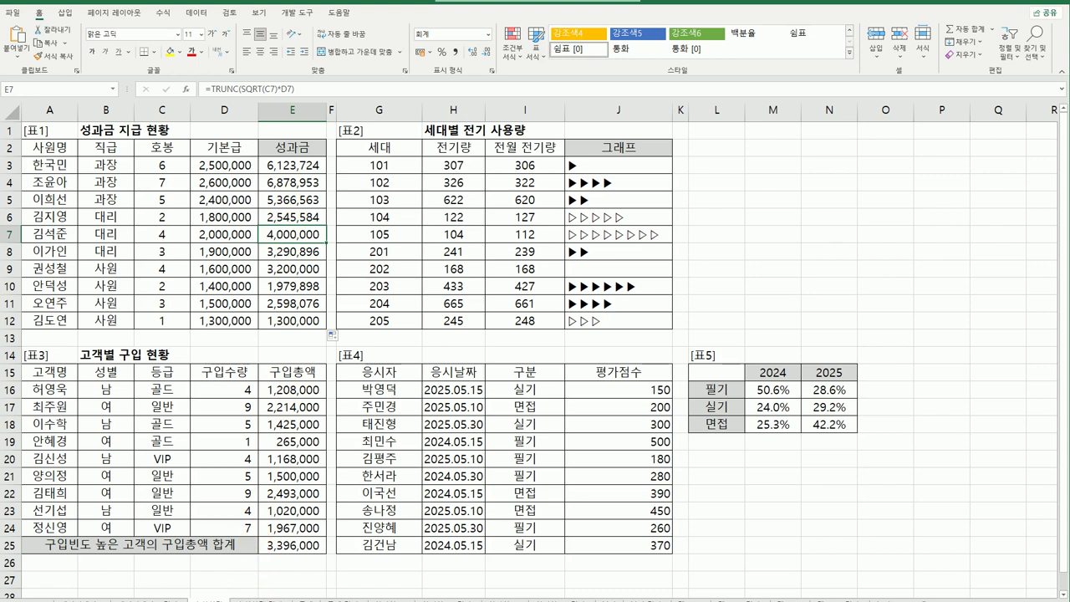
left_click(293, 252)
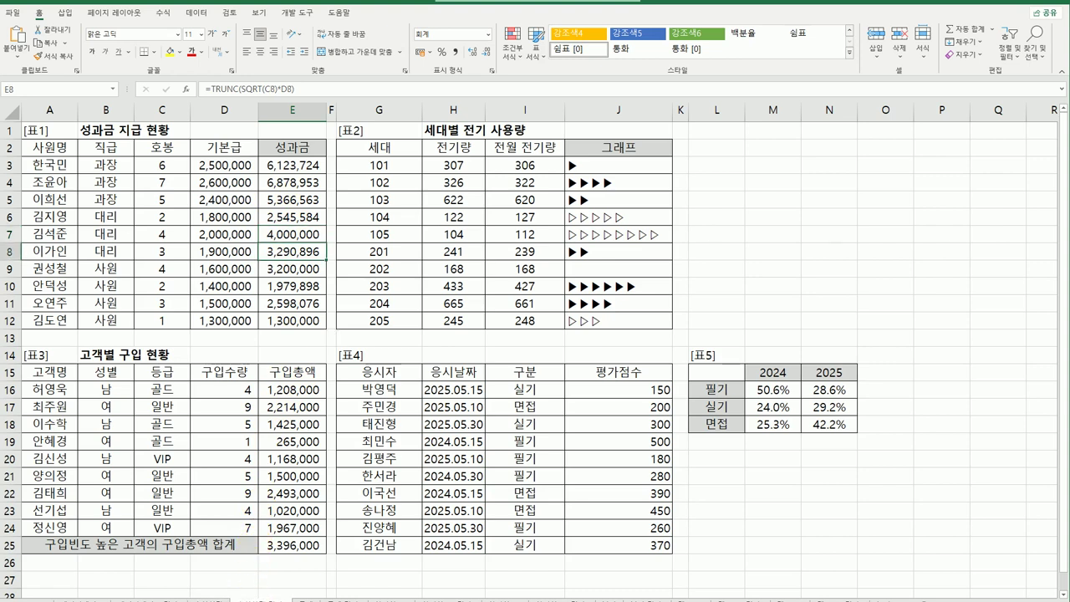
left_click(47, 131)
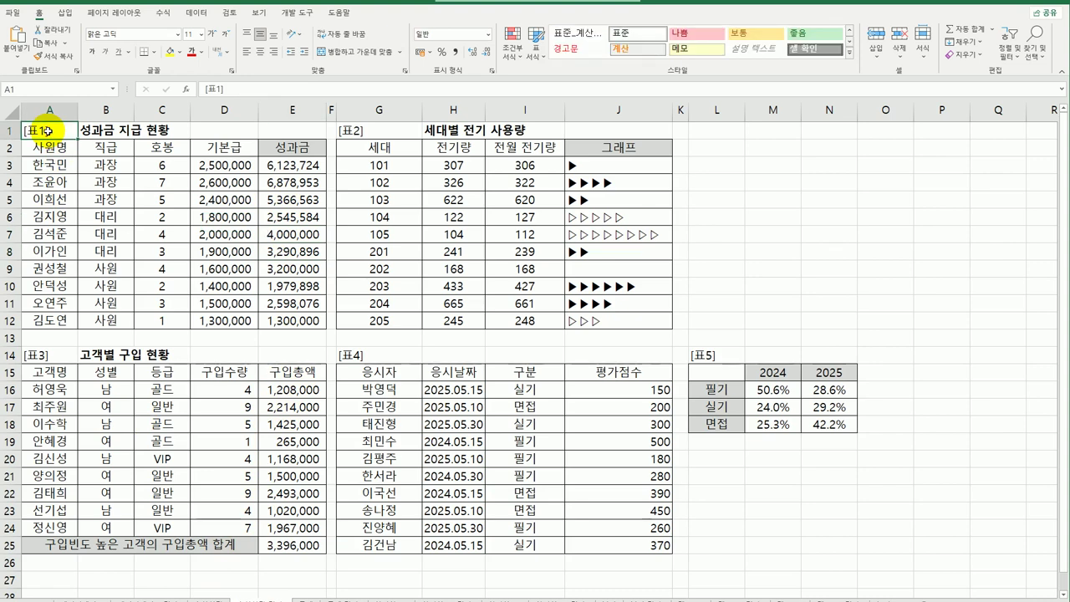